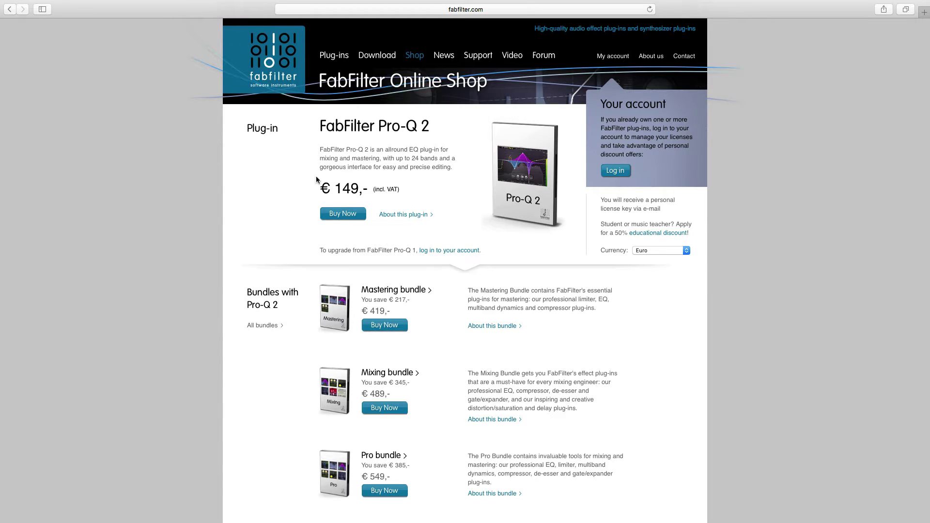
scroll(813, 222, down, 1)
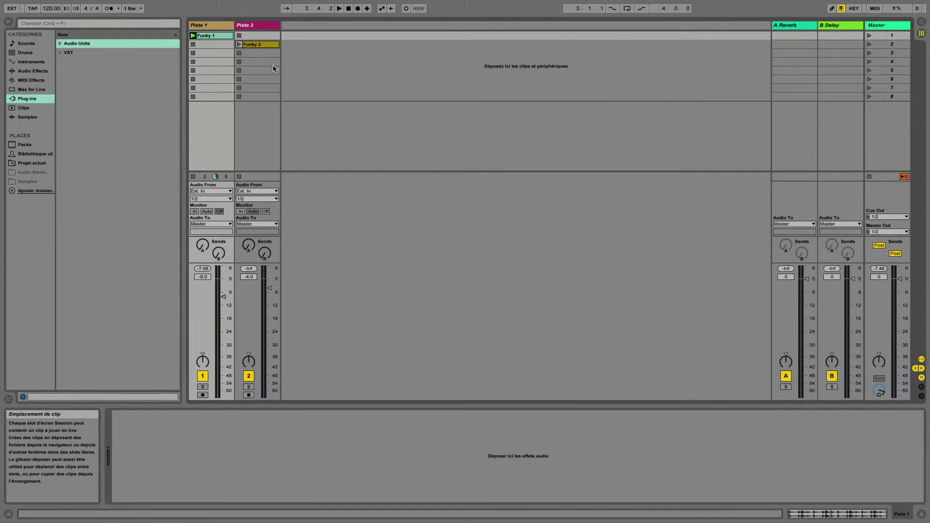
In Ableton Live, load the FabFilter FF Pro-Q 2 Audio Unit onto the track Piste 1.
click(60, 45)
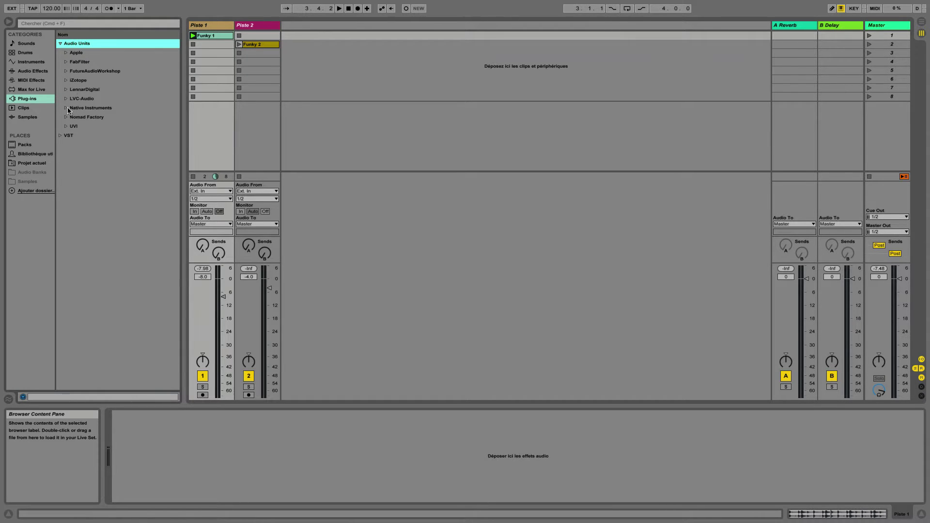
click(66, 62)
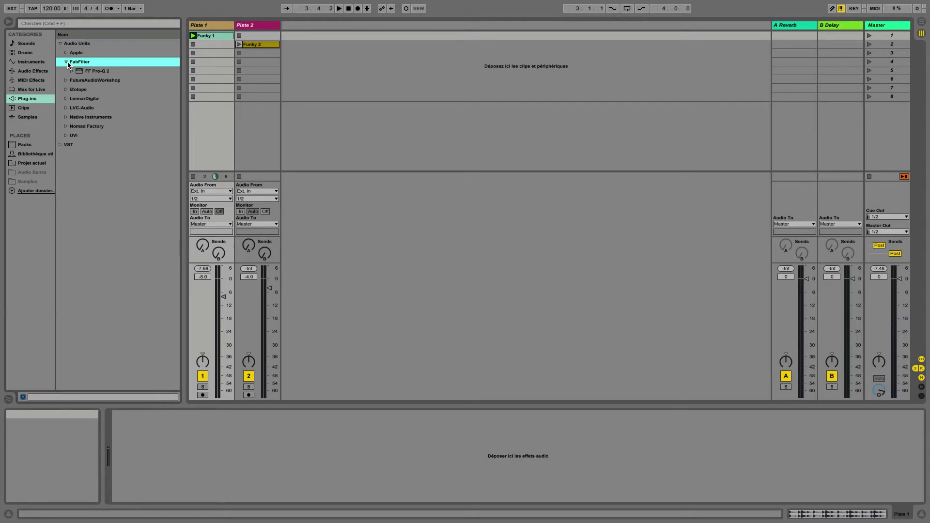
click(80, 73)
drag(80, 73, 207, 79)
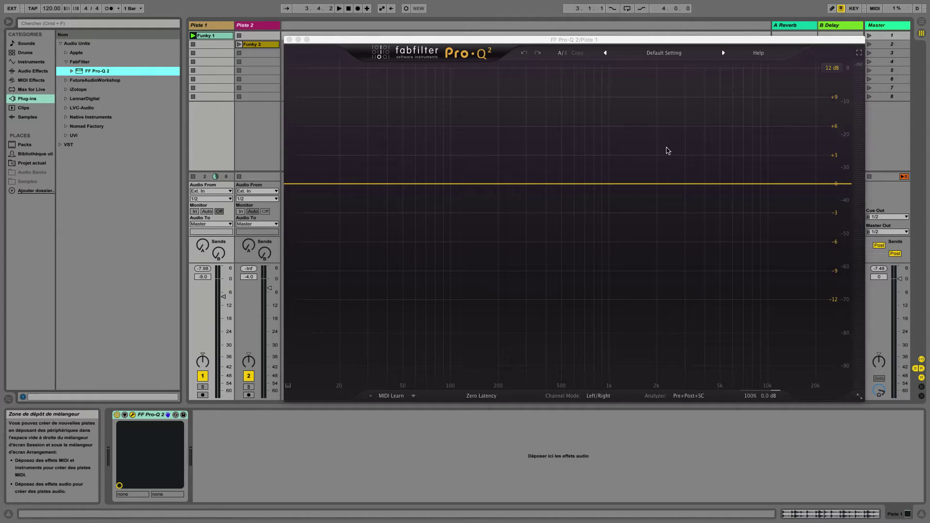
Expand the Pro-Q 2 equalizer to full screen and run playback to examine the track's spectrum.
click(860, 53)
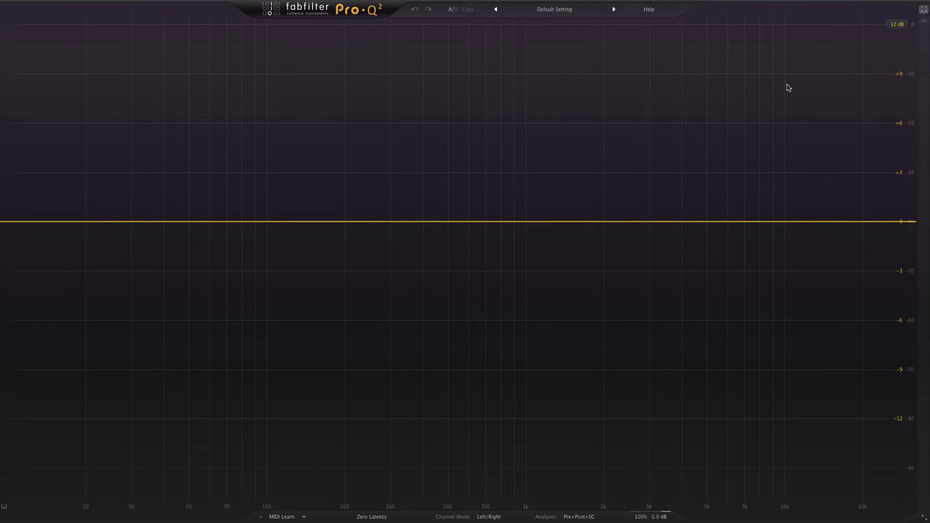
key(Escape)
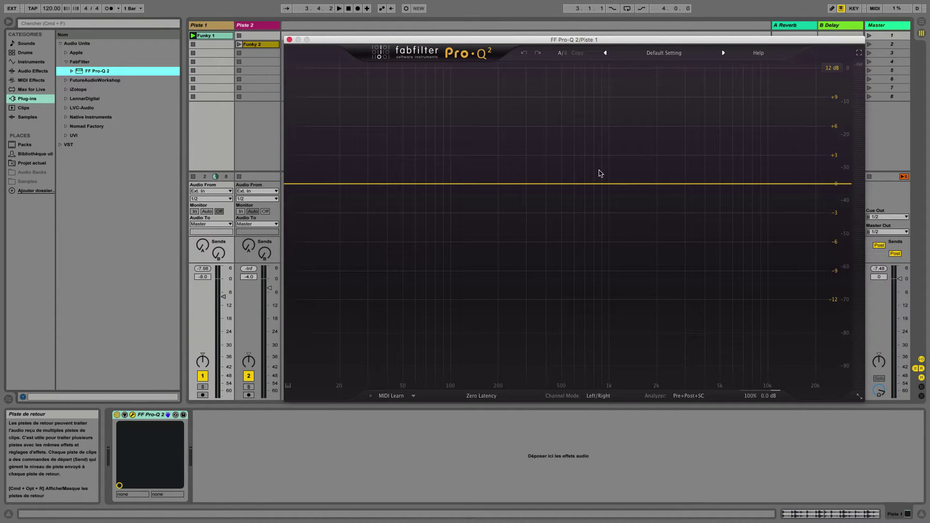
click(859, 53)
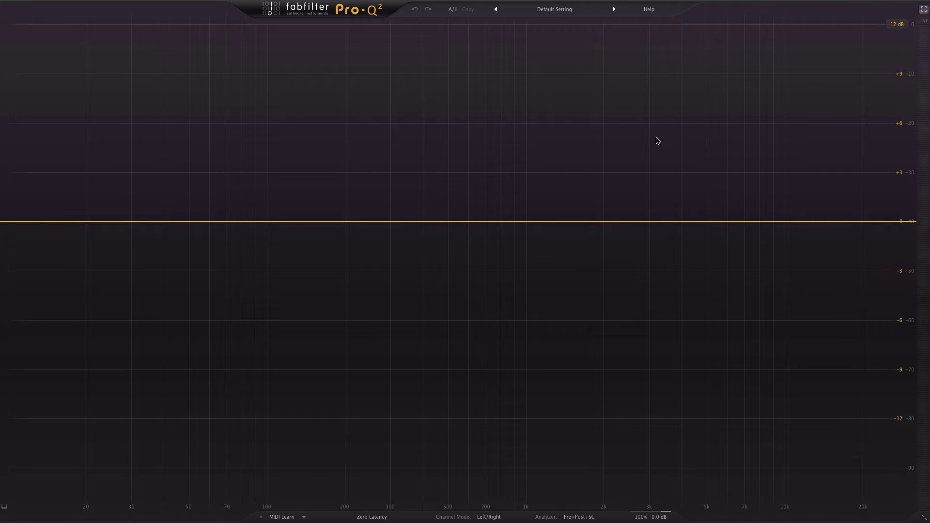
key(space)
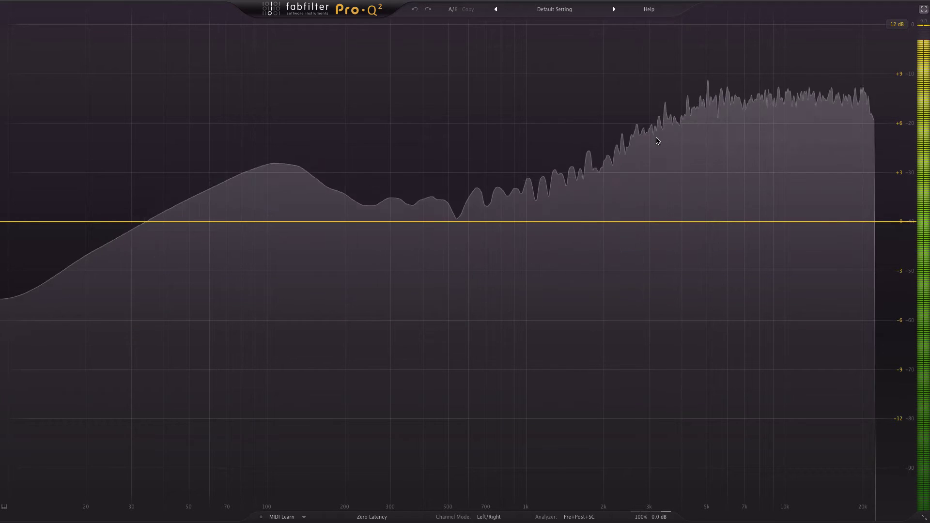
key(space)
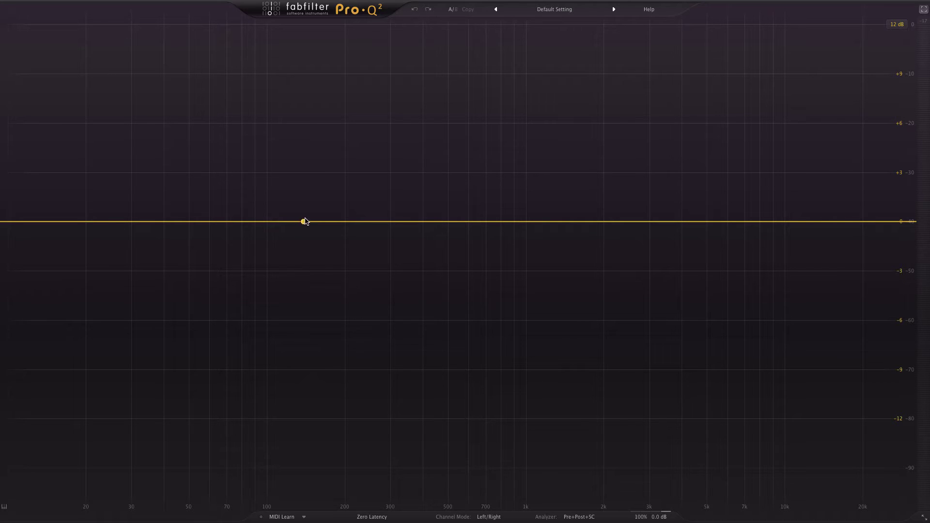
Add a bell band at about 124 Hz, try a boost of about 2.6 dB, and return its gain to about 0 dB.
click(290, 222)
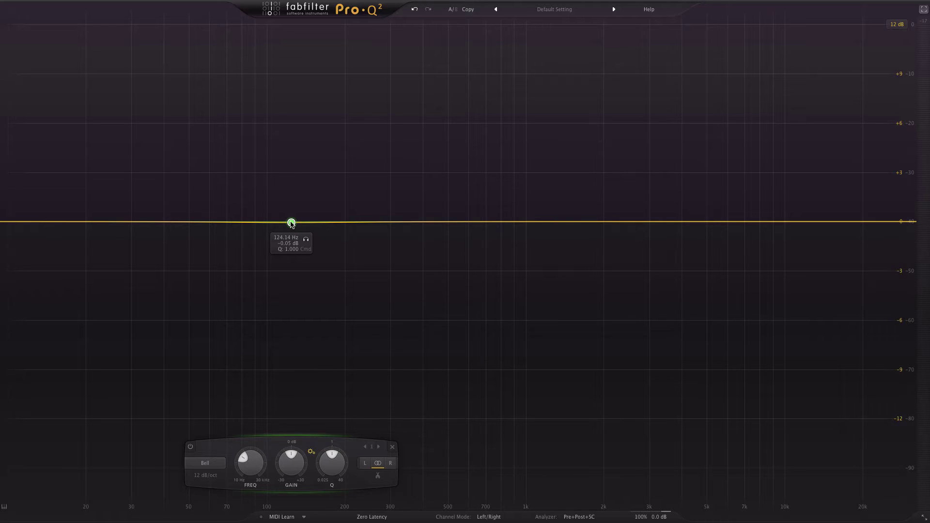
drag(291, 223, 291, 179)
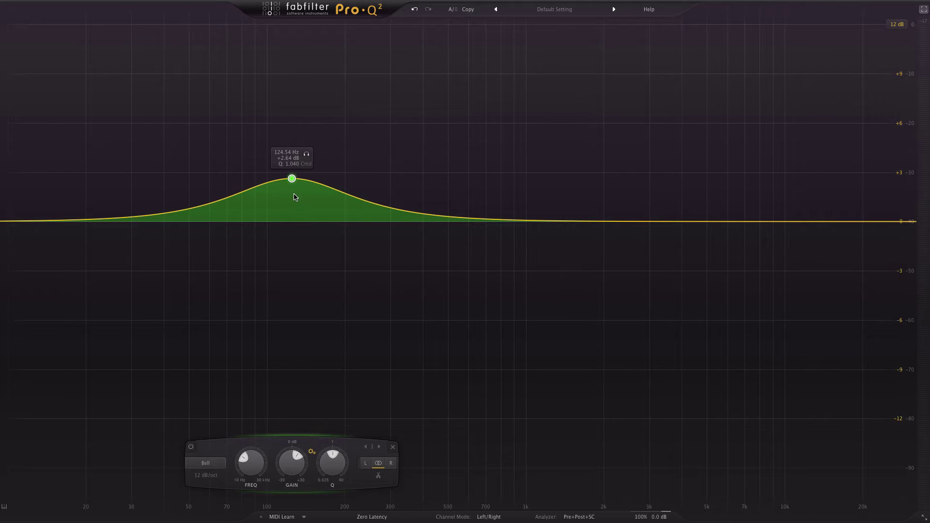
drag(292, 179, 292, 222)
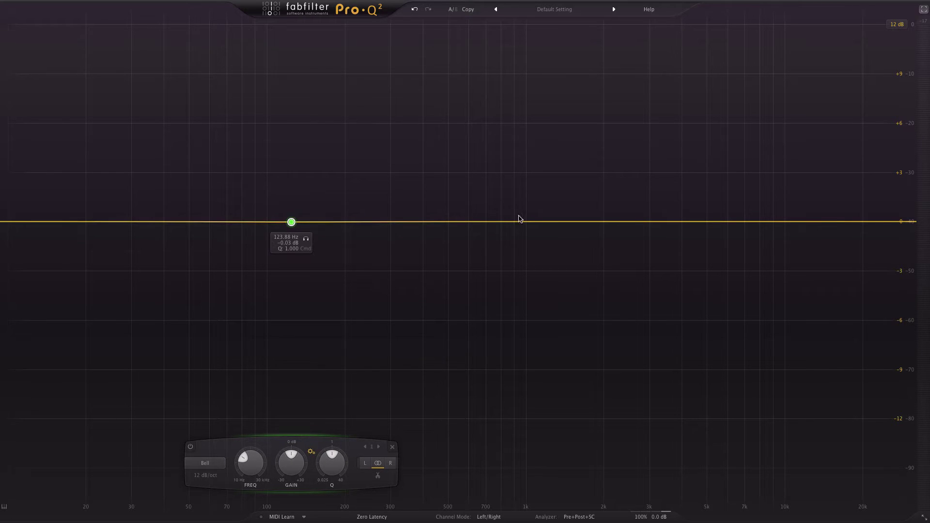
Add a second bell band and place it at about 1587 Hz with about 2 dB of boost.
click(559, 222)
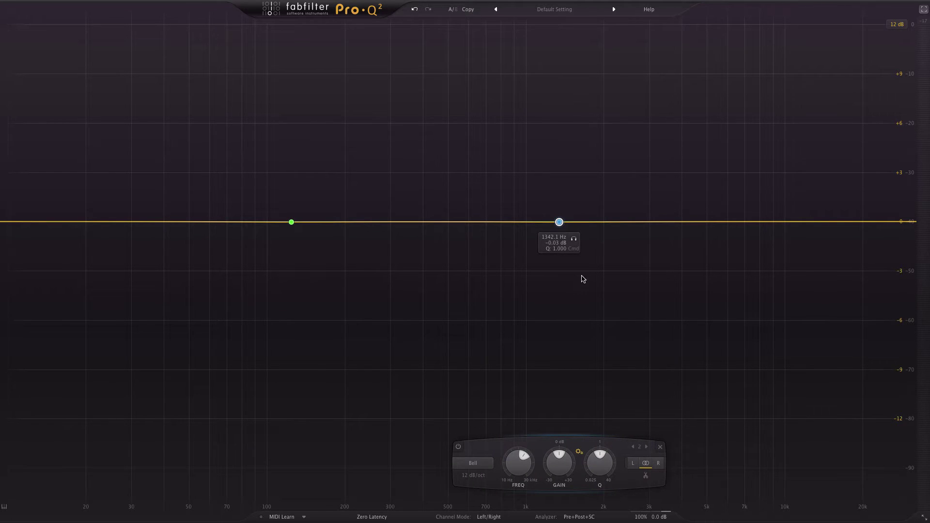
drag(559, 222, 578, 189)
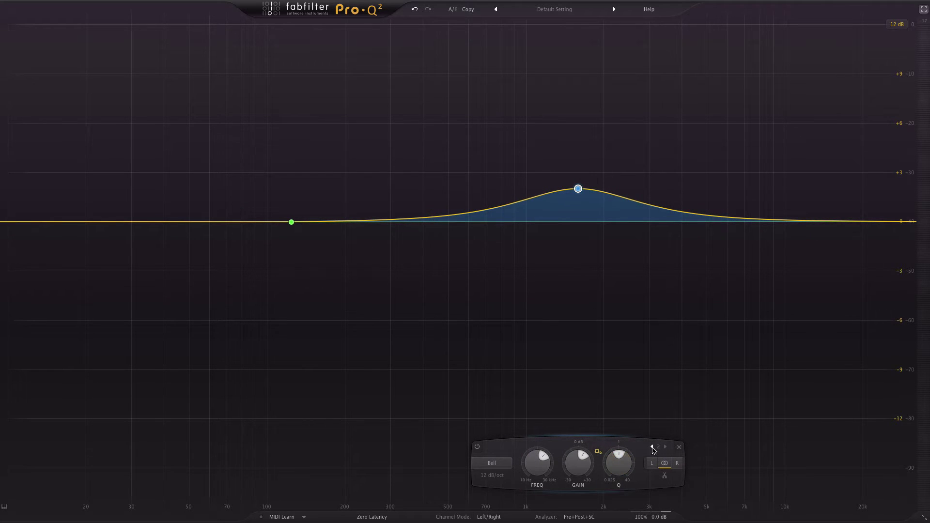
Switch the band controls back and forth between bands 1 and 2, ending on band 1.
click(652, 447)
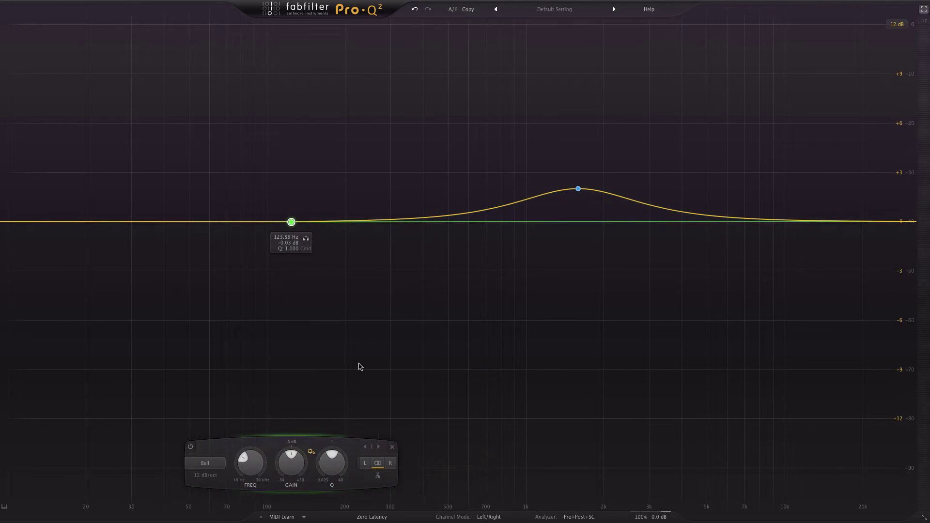
click(379, 447)
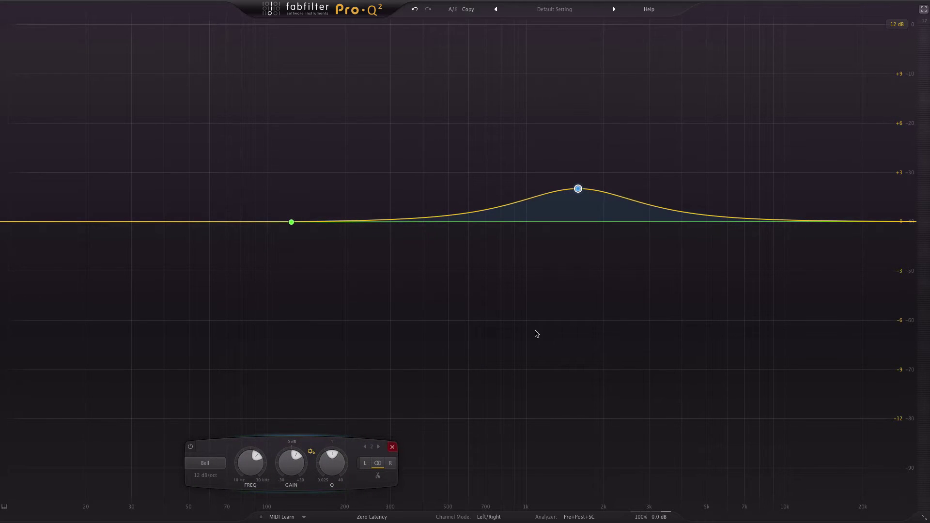
click(293, 223)
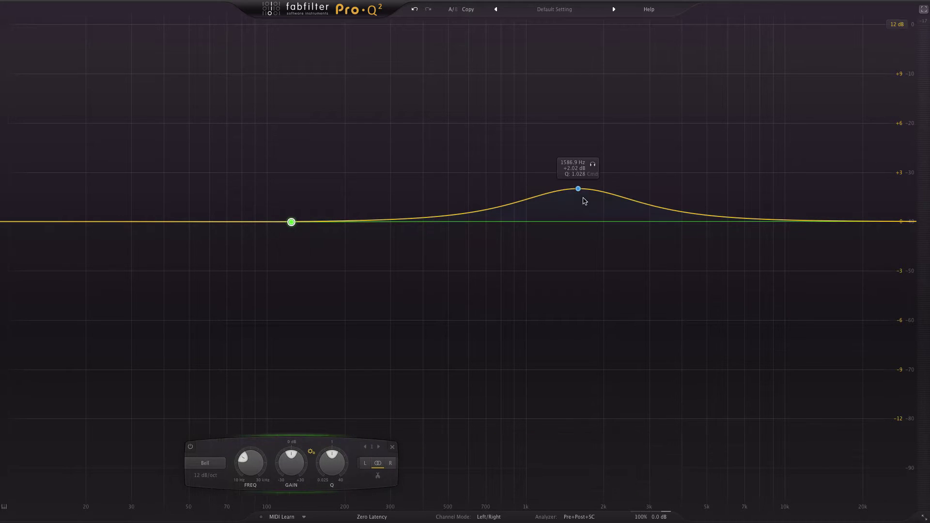
Set band 2's gain to about +2.6 dB and sweep its frequency down to about 100 Hz and back, settling near 1.5 kHz.
mouse_move(585, 201)
mouse_down()
mouse_move(583, 169)
mouse_move(581, 252)
mouse_move(580, 184)
mouse_up()
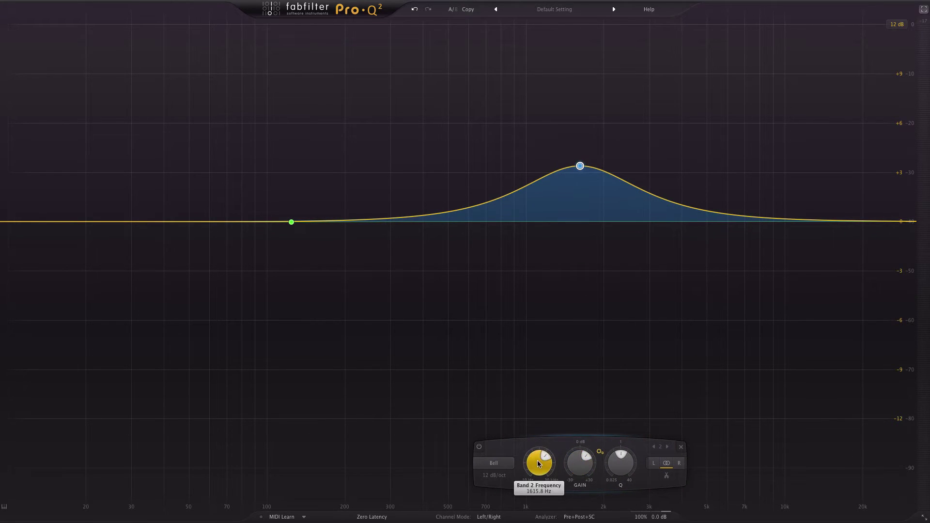
mouse_move(537, 464)
mouse_down()
mouse_move(537, 479)
mouse_move(537, 456)
mouse_move(570, 465)
mouse_move(570, 485)
mouse_move(570, 473)
mouse_move(540, 479)
mouse_move(539, 465)
mouse_up()
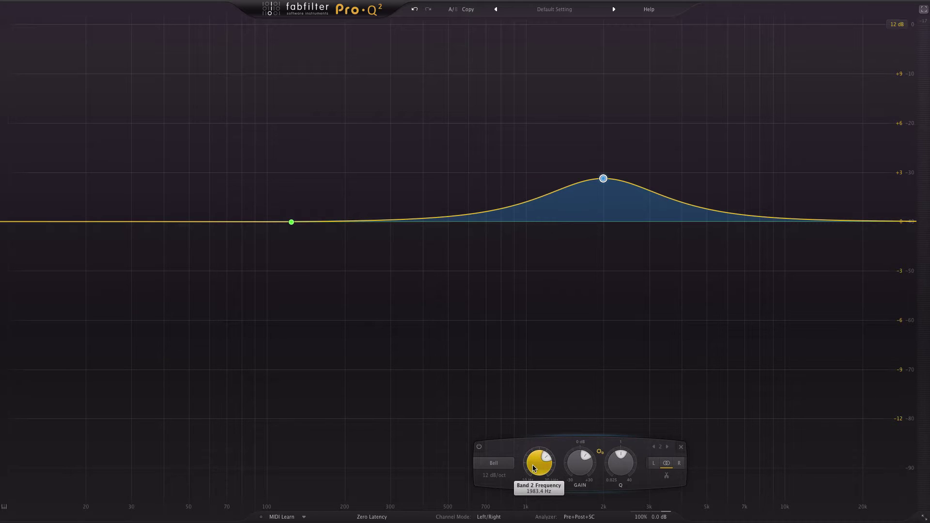
mouse_move(533, 464)
scroll(539, 465, up, 3)
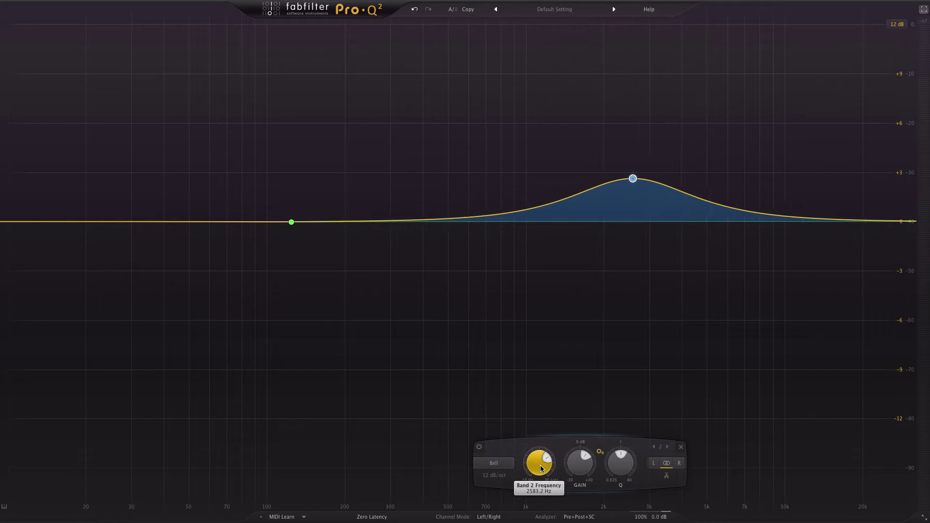
scroll(541, 465, down, 12)
scroll(541, 468, down, 3)
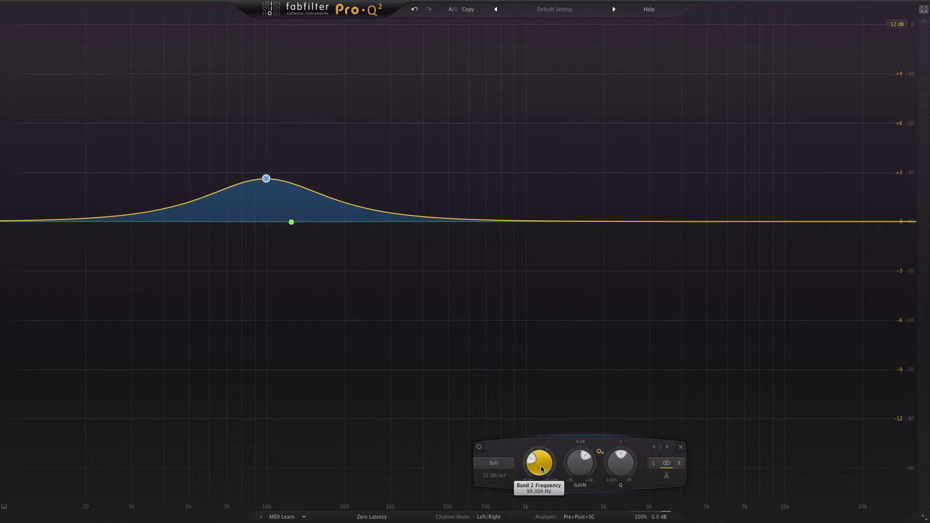
scroll(542, 468, up, 12)
scroll(542, 469, down, 6)
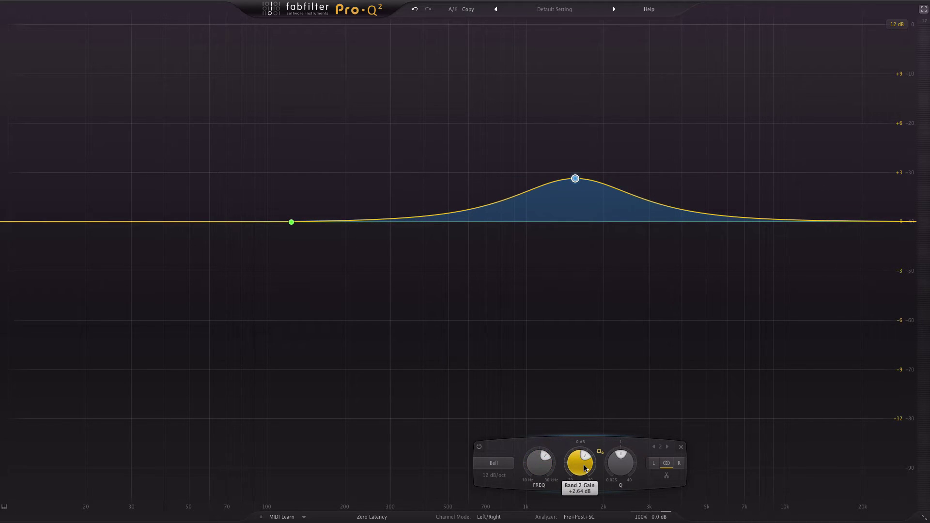
Sweep band 2's gain between a cut of about 5.3 dB and a boost of about 8.3 dB, leaving it boosted.
scroll(585, 467, up, 8)
scroll(585, 467, down, 16)
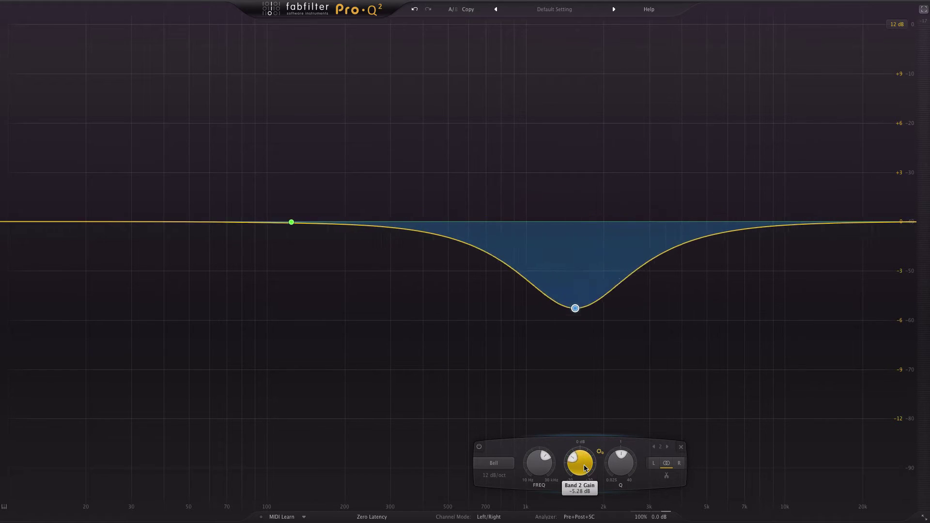
scroll(584, 467, up, 15)
scroll(585, 468, down, 12)
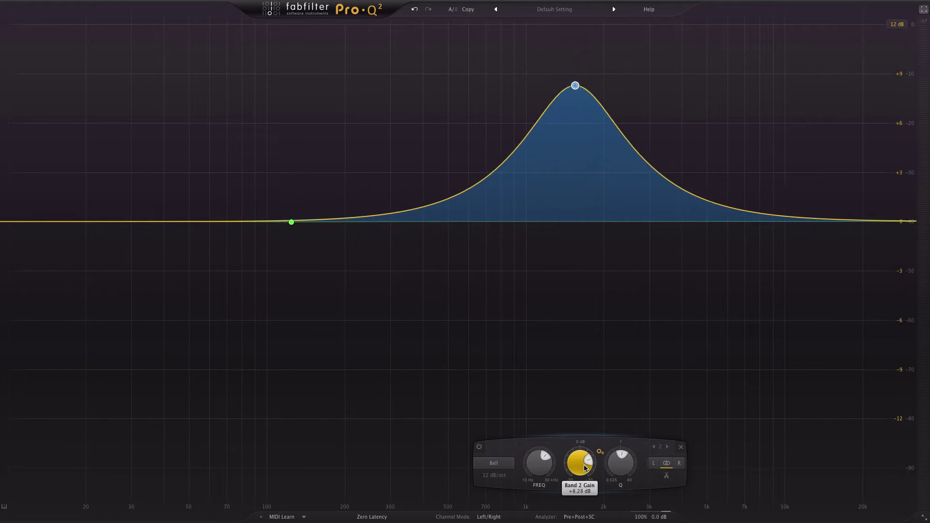
Widen band 2's bell to a Q of about 0.67, and narrow it to about 1.88.
scroll(618, 467, down, 8)
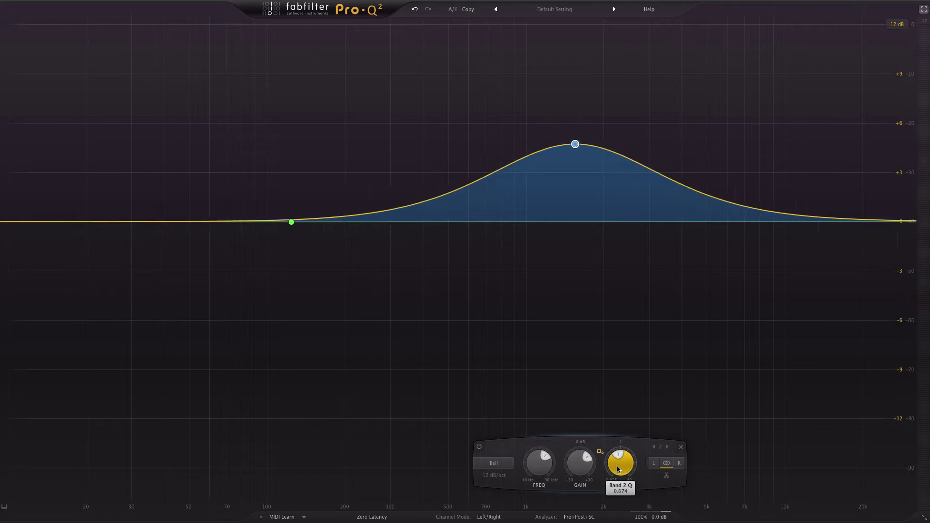
scroll(618, 467, up, 4)
scroll(617, 466, up, 6)
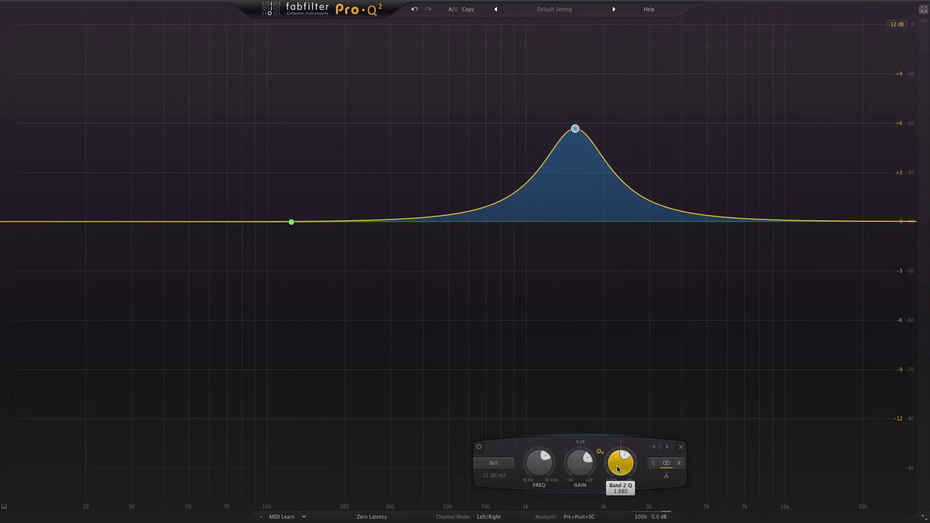
Change the band at about 124 Hz to a Low Cut filter with a 96 dB/oct slope.
click(293, 223)
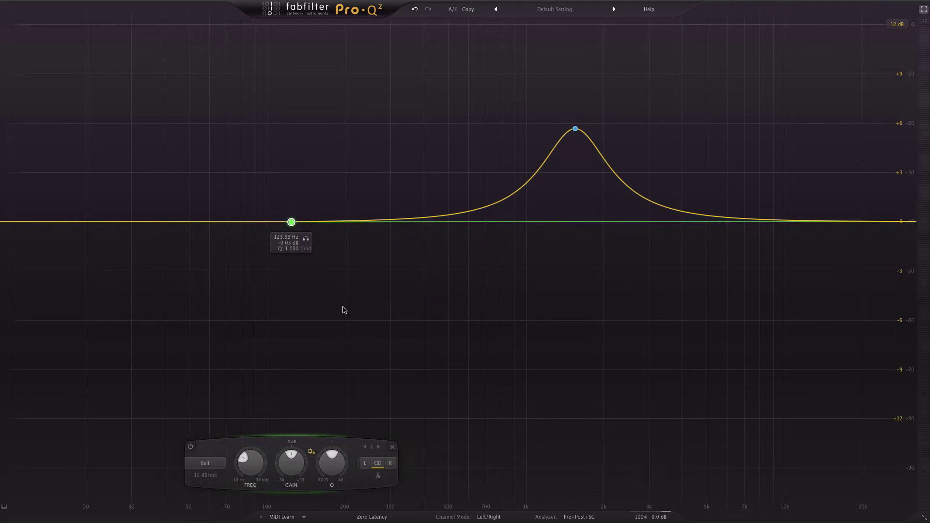
click(212, 463)
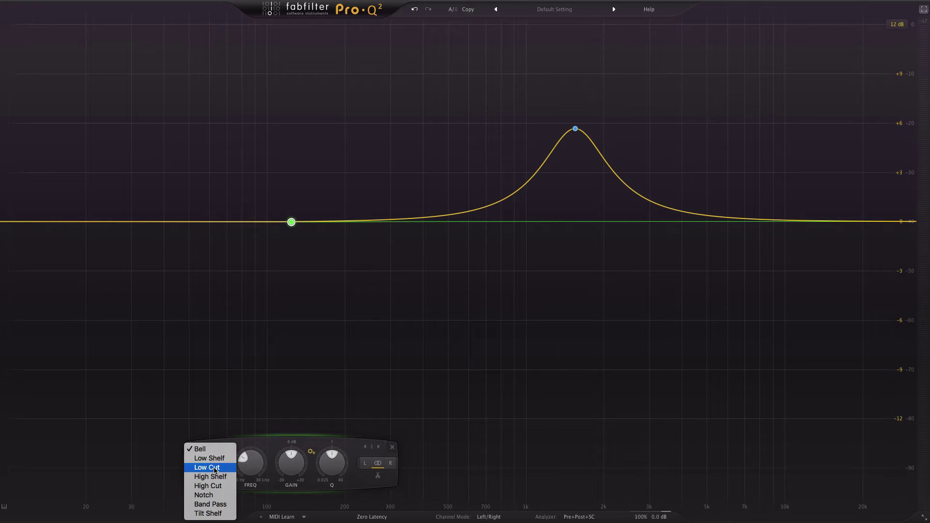
click(215, 469)
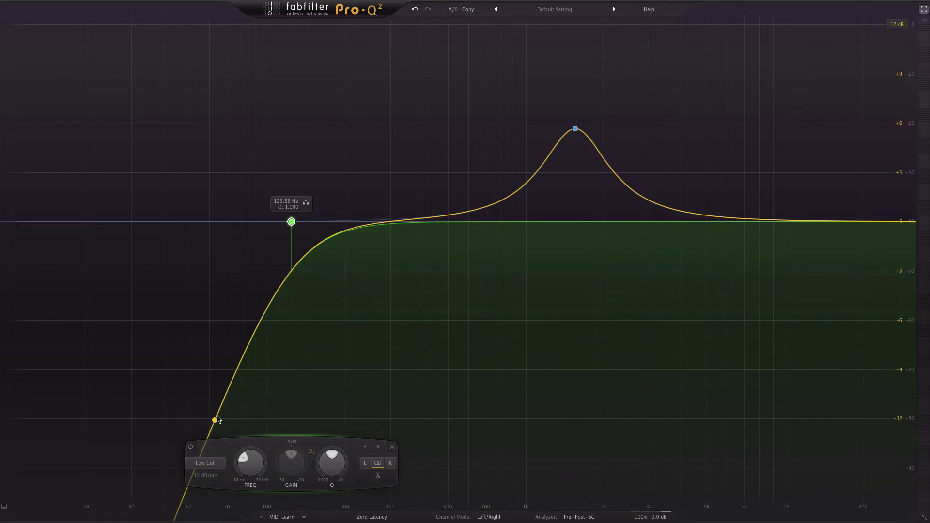
click(210, 476)
mouse_move(215, 511)
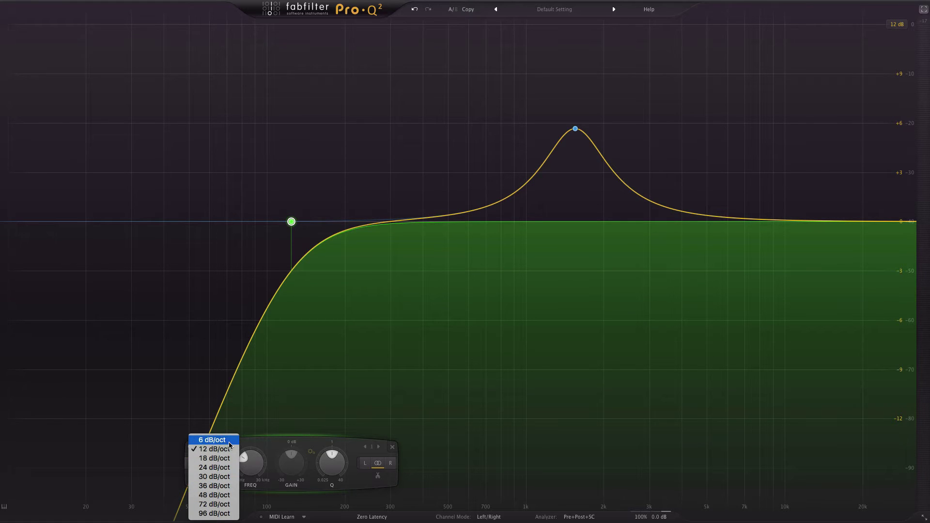
click(215, 514)
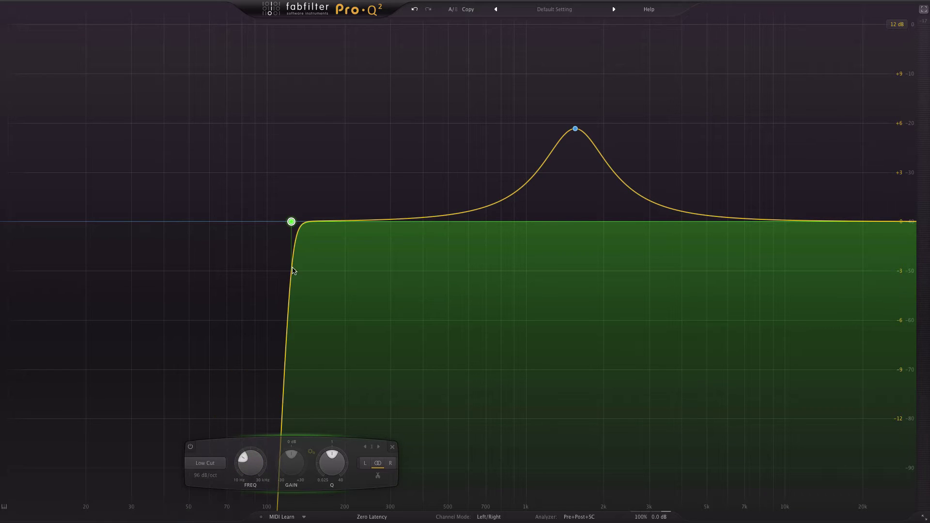
Set the low cut band's slope to 36 dB/oct.
click(214, 465)
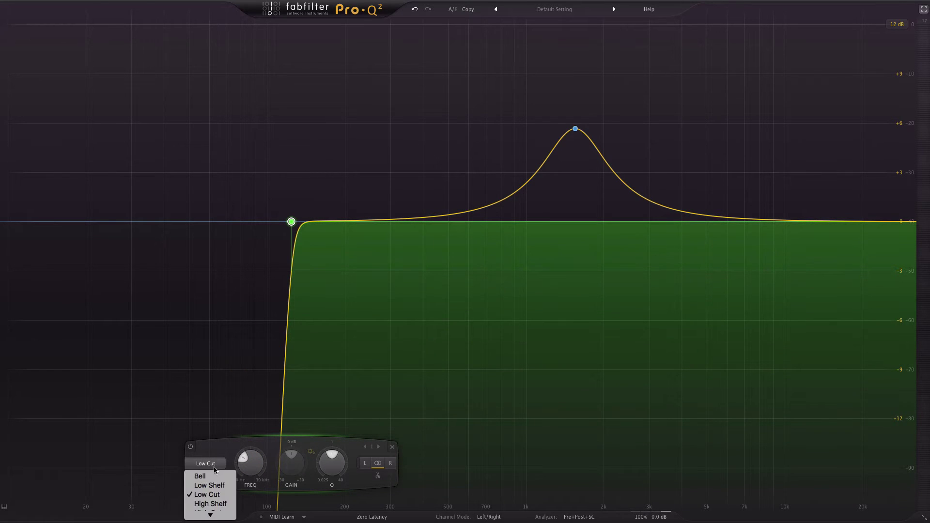
click(235, 449)
click(216, 474)
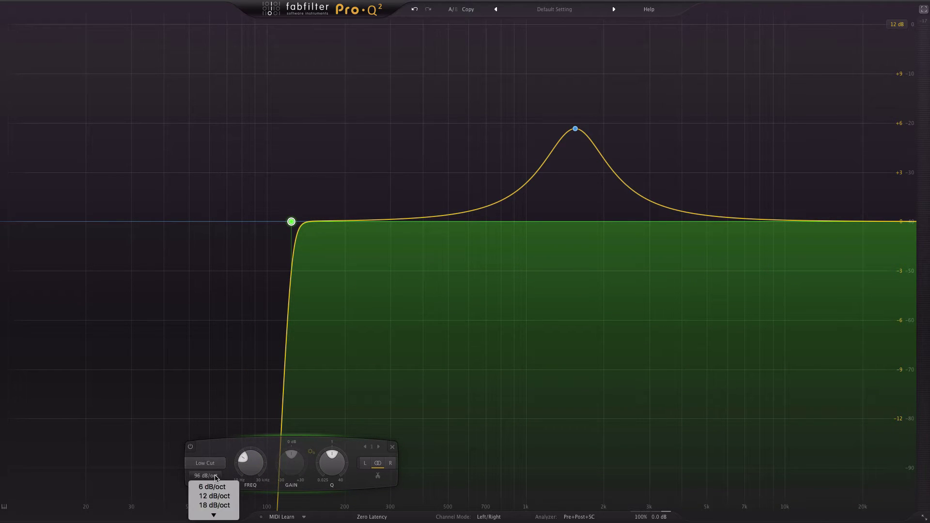
click(215, 486)
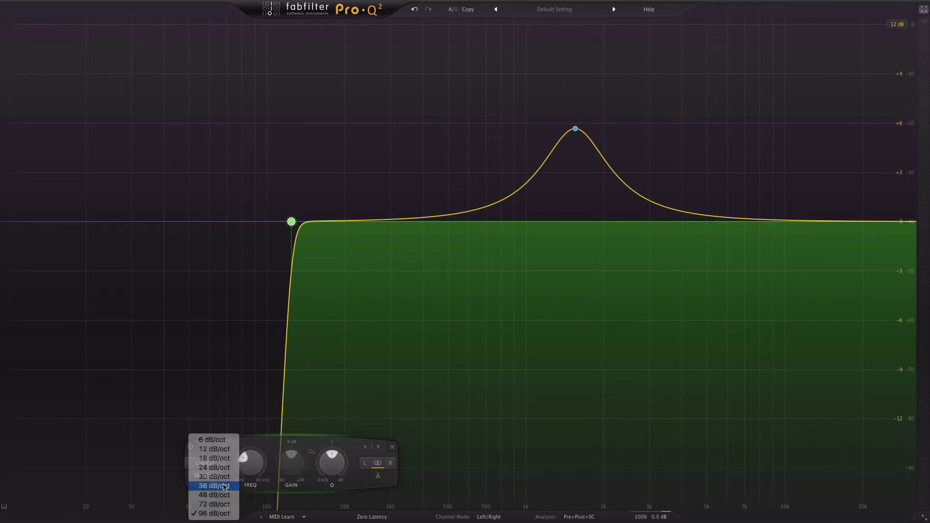
Set the low cut band's slope to 12 dB/oct.
click(216, 478)
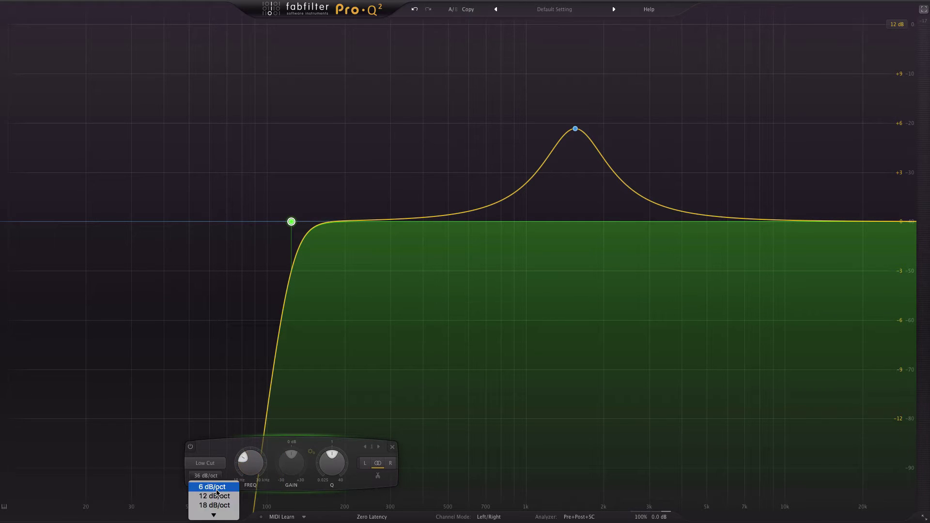
click(217, 496)
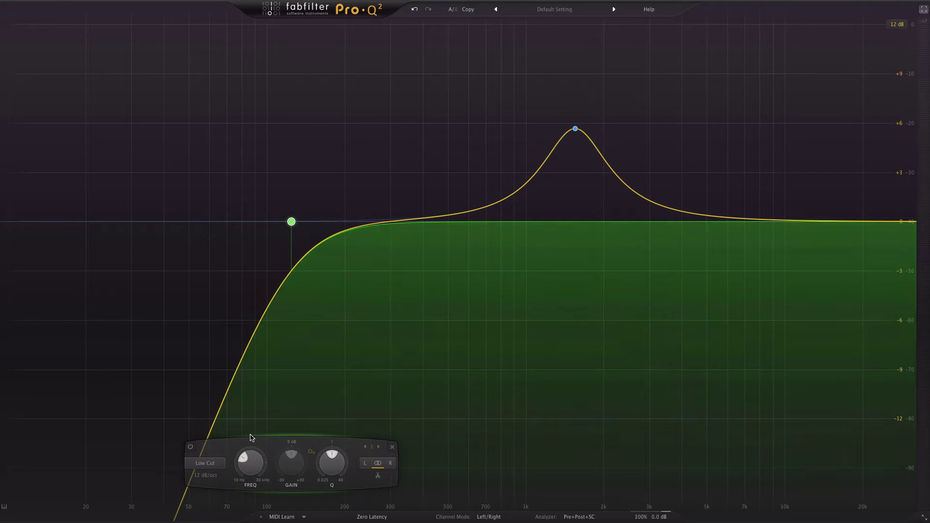
Assign the boosted bell band to the left channel only, and do the same for the low cut band.
click(575, 130)
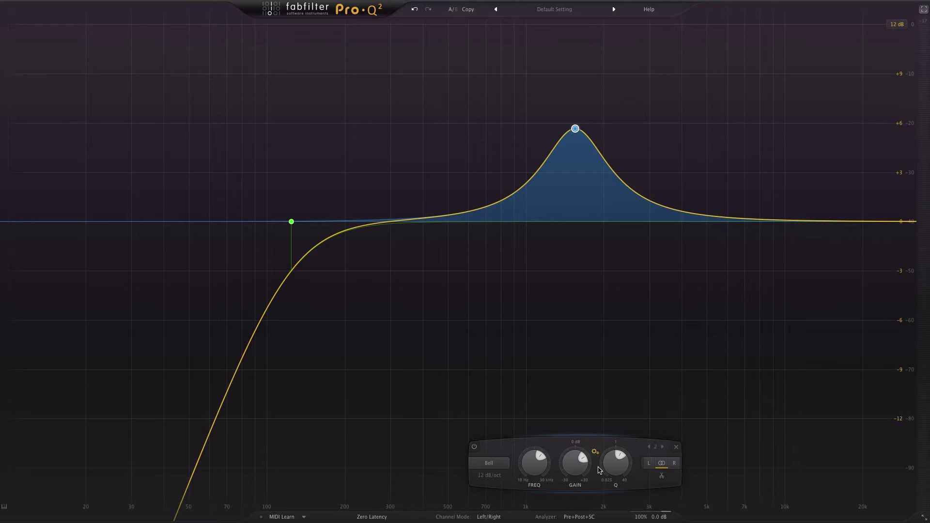
click(650, 466)
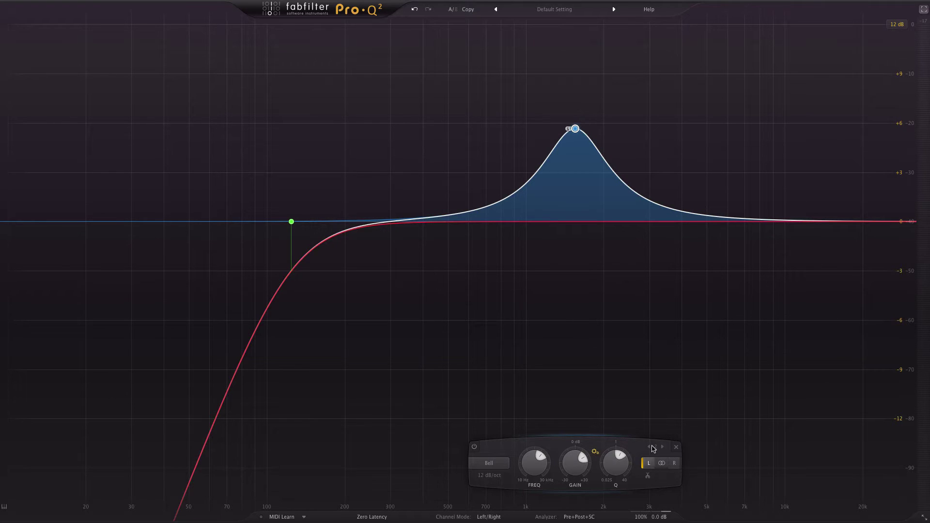
mouse_move(579, 131)
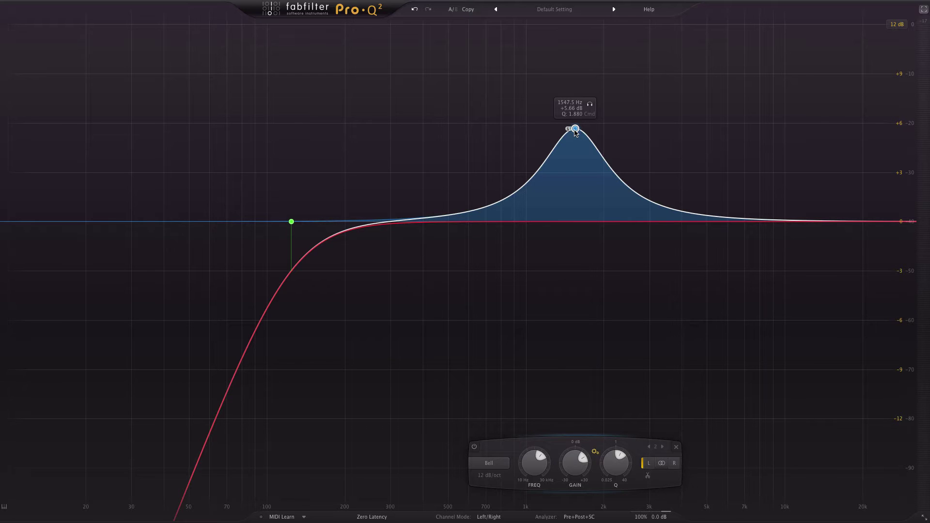
mouse_move(291, 221)
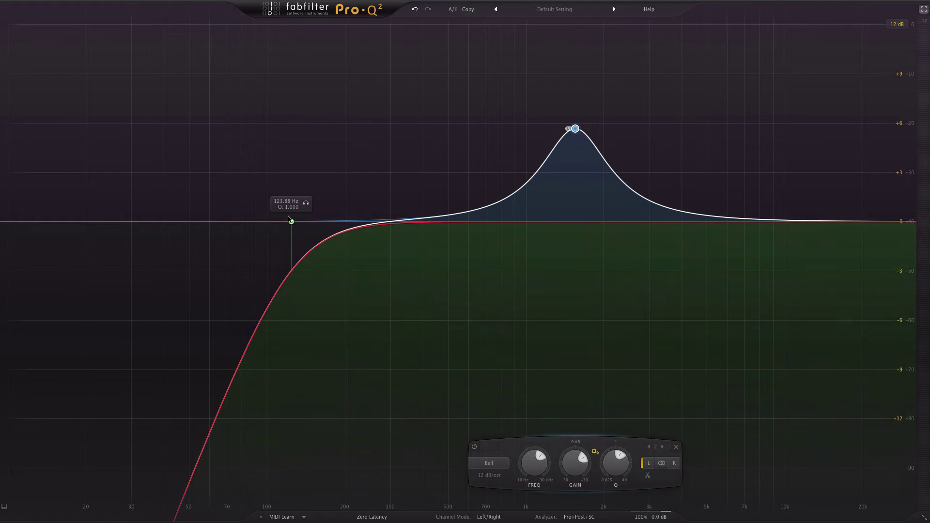
click(291, 221)
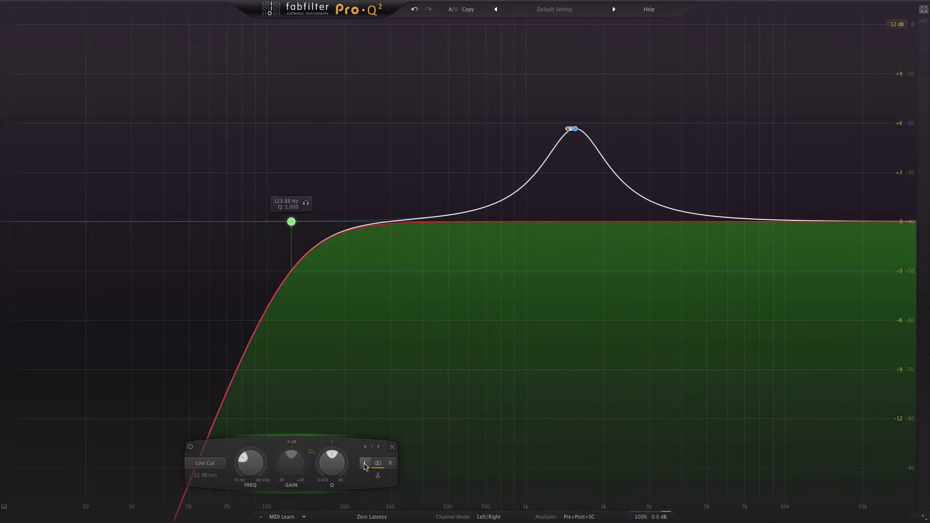
click(365, 464)
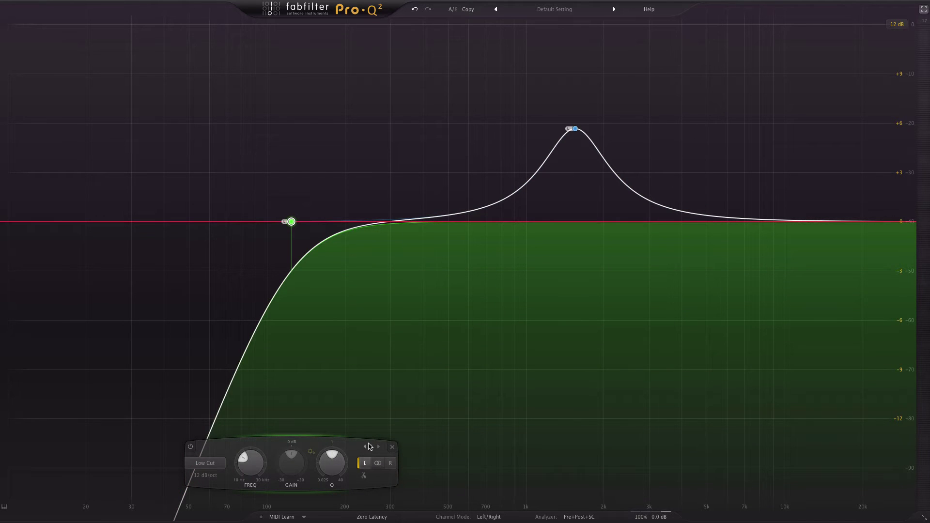
Assign the bell band to the right channel at about 1.8 kHz and +4.2 dB, and lower the low cut band to about 100 Hz.
click(575, 129)
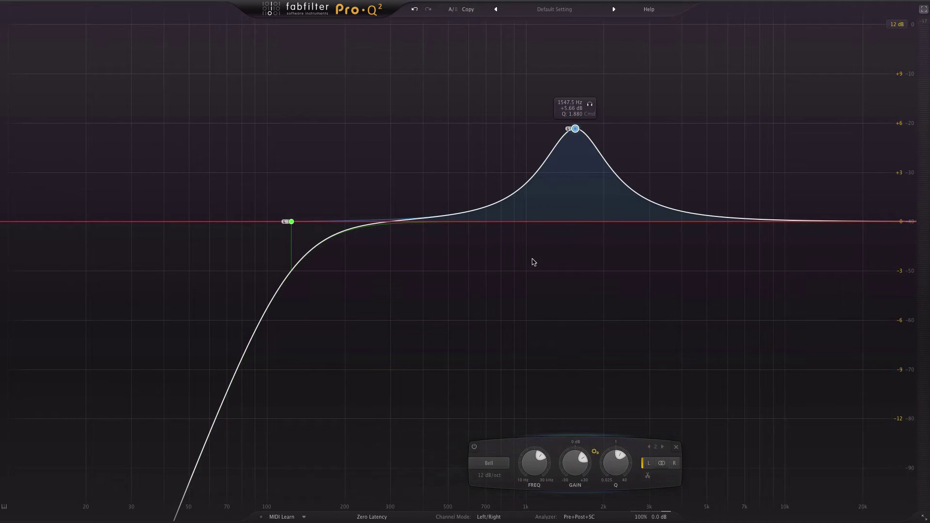
click(674, 464)
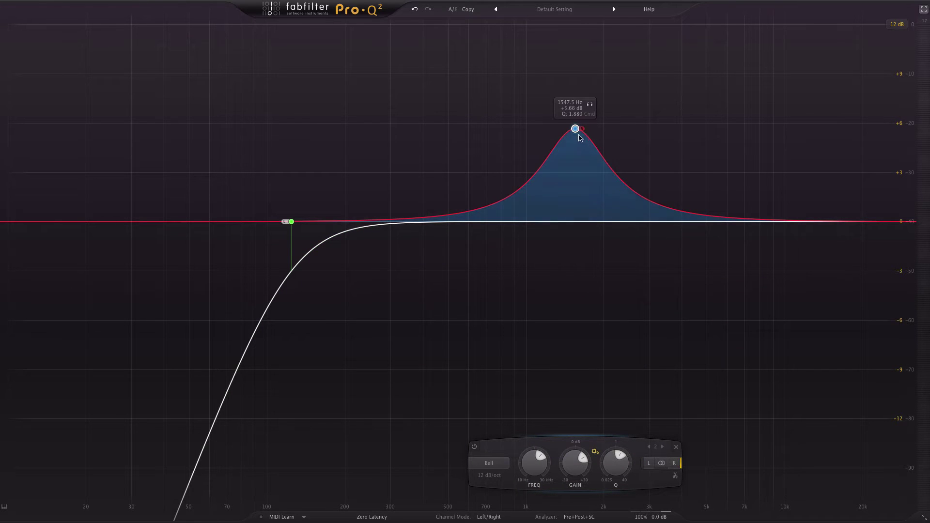
drag(579, 135, 597, 156)
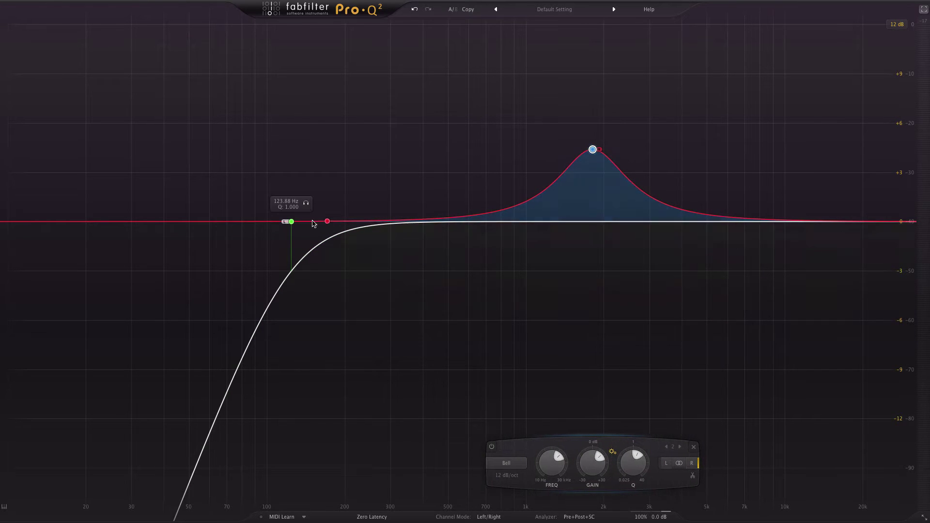
click(290, 222)
mouse_move(286, 220)
mouse_down()
mouse_move(266, 210)
mouse_move(270, 226)
mouse_up()
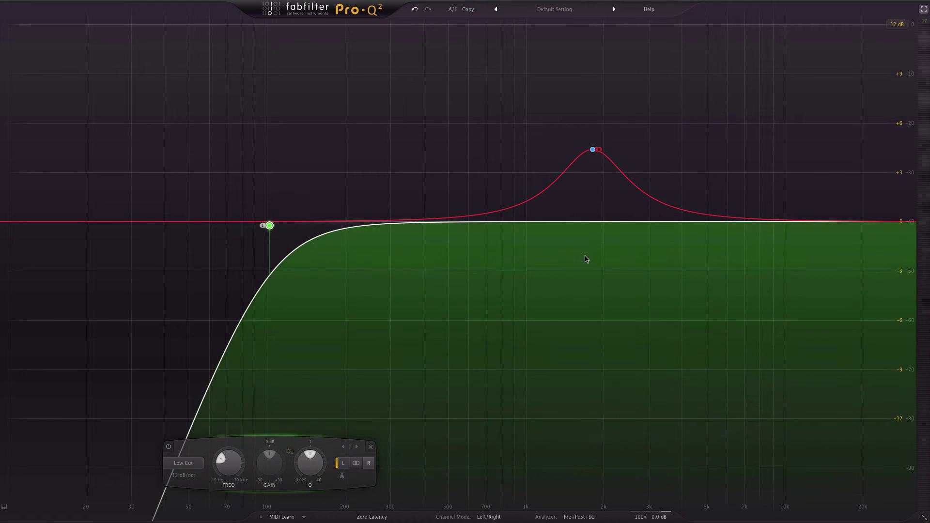
Return the bell band to stereo and add another boosted stereo bell band just below 500 Hz.
click(592, 149)
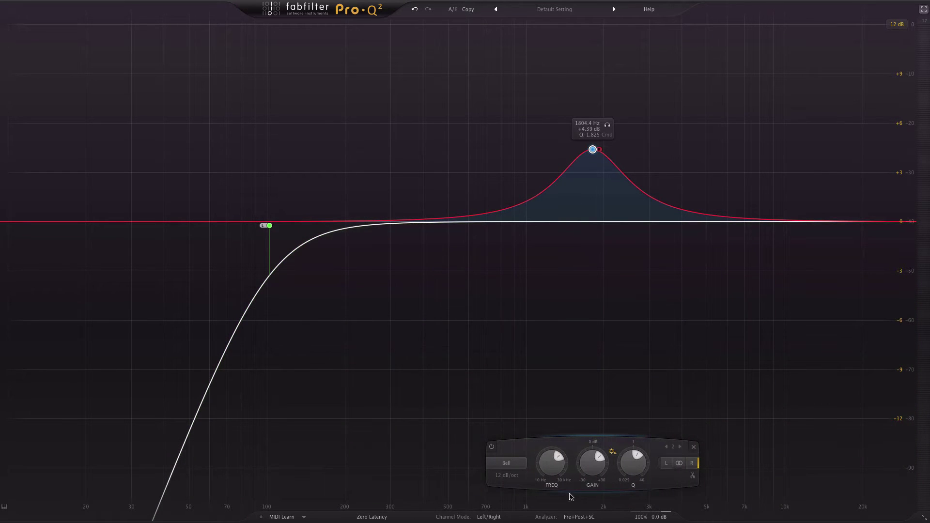
click(679, 464)
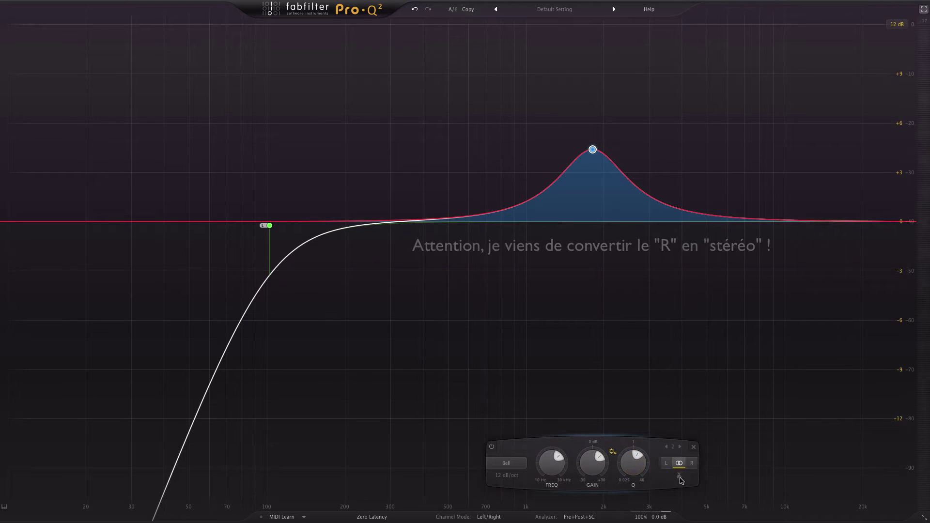
drag(440, 216, 440, 194)
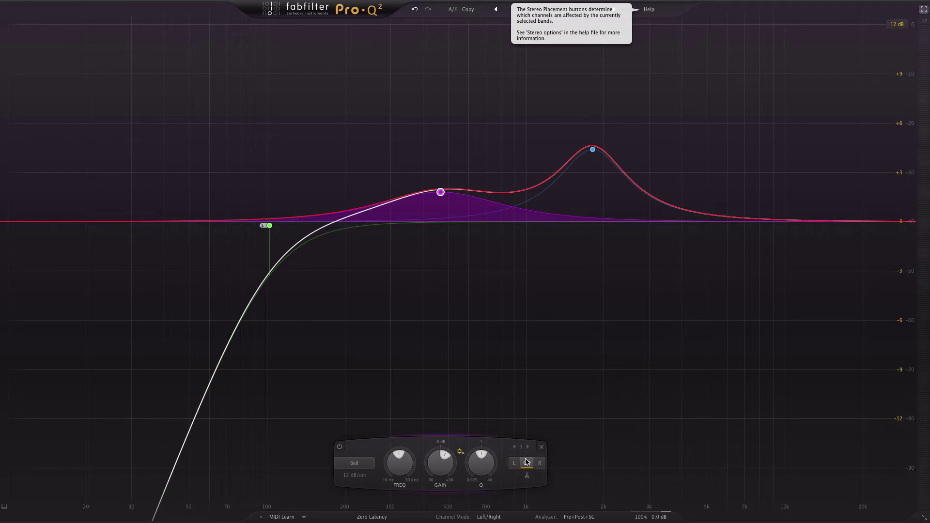
Switch the channel mode to Mid/Side.
click(488, 517)
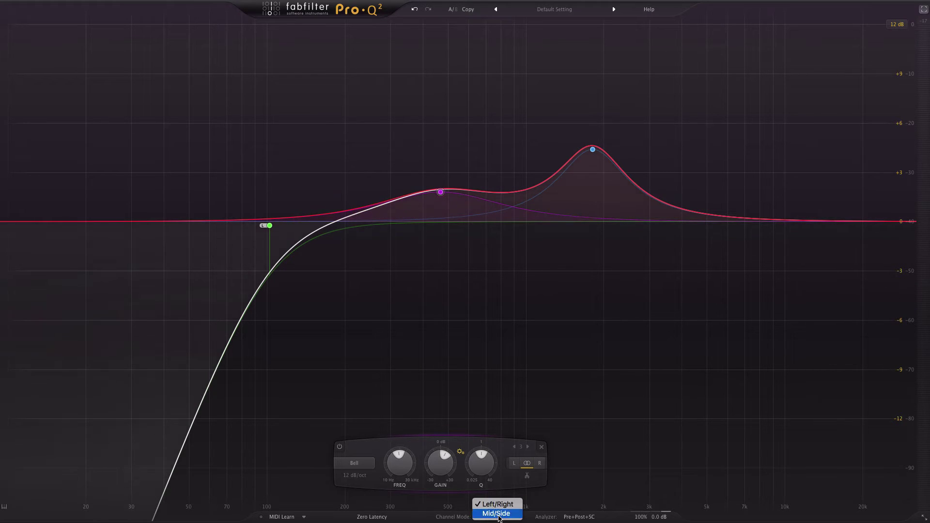
click(496, 514)
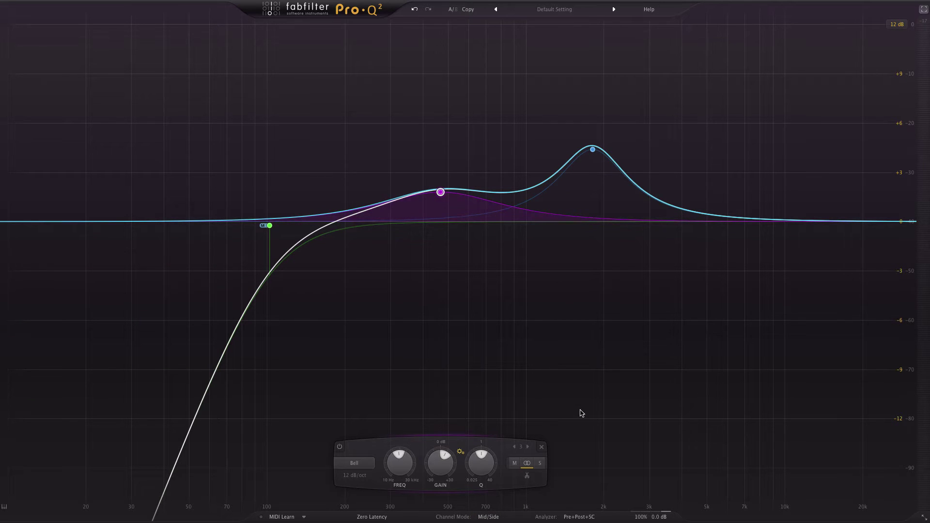
Load the Clean preset and set its channel mode to Mid/Side.
click(559, 15)
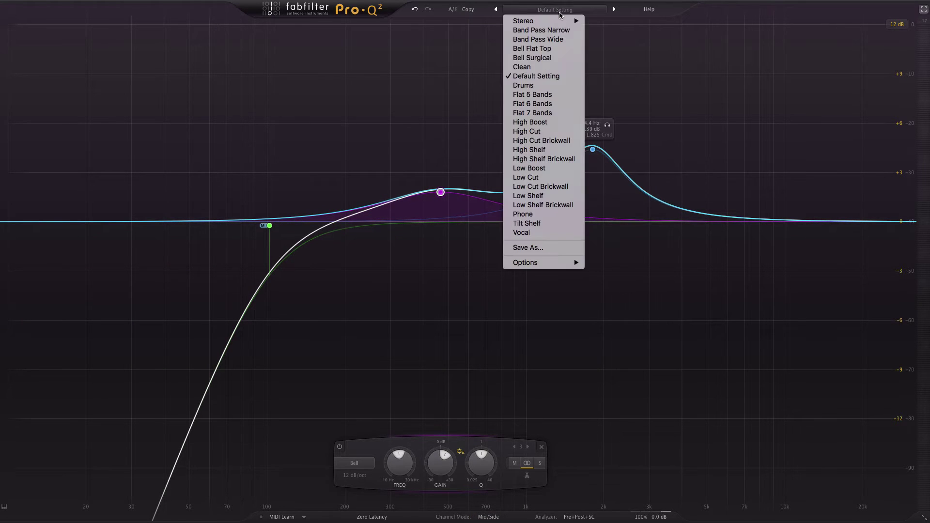
click(549, 69)
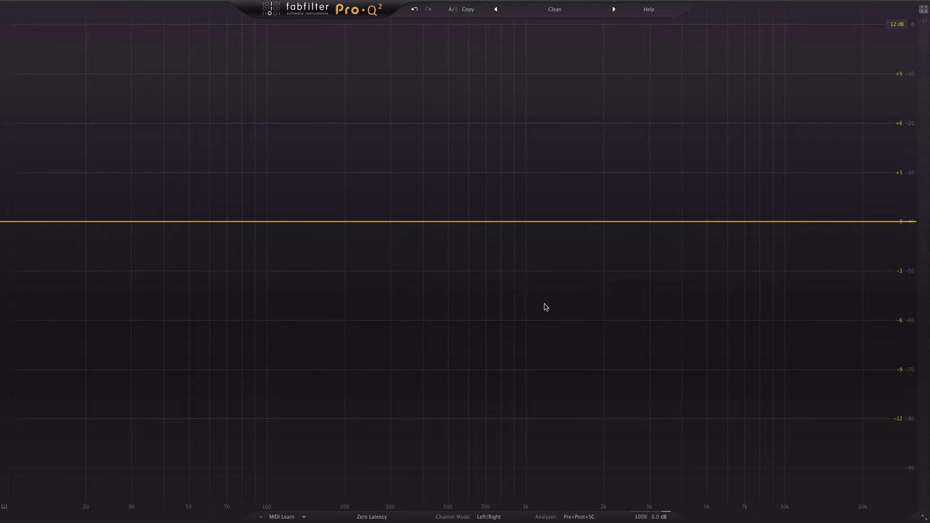
click(491, 517)
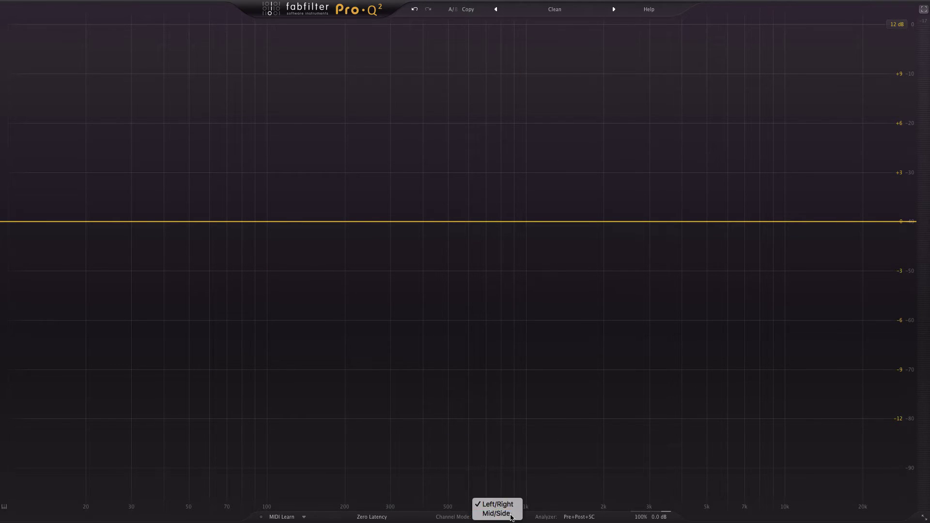
click(497, 513)
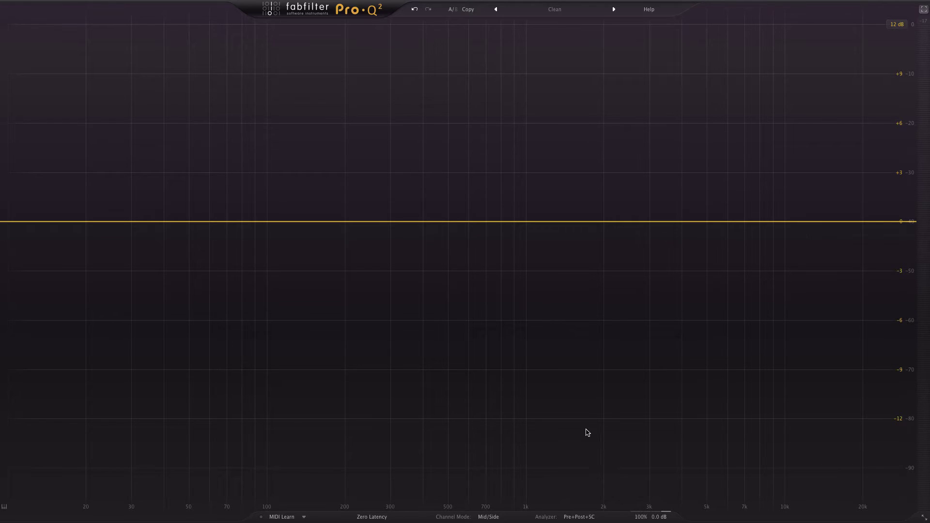
Add a Low Cut band at about 123 Hz and a bell band at about 2.9 kHz boosted by about 3.6 dB.
click(291, 221)
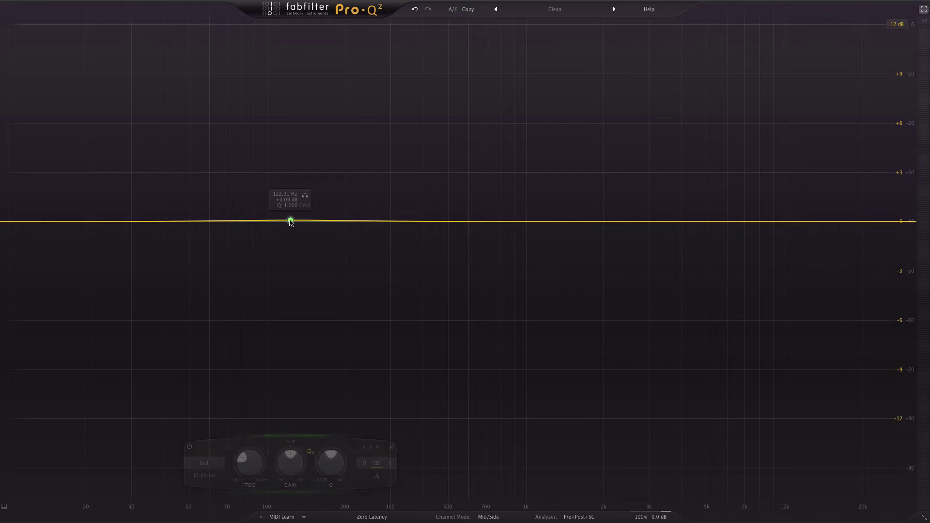
click(215, 466)
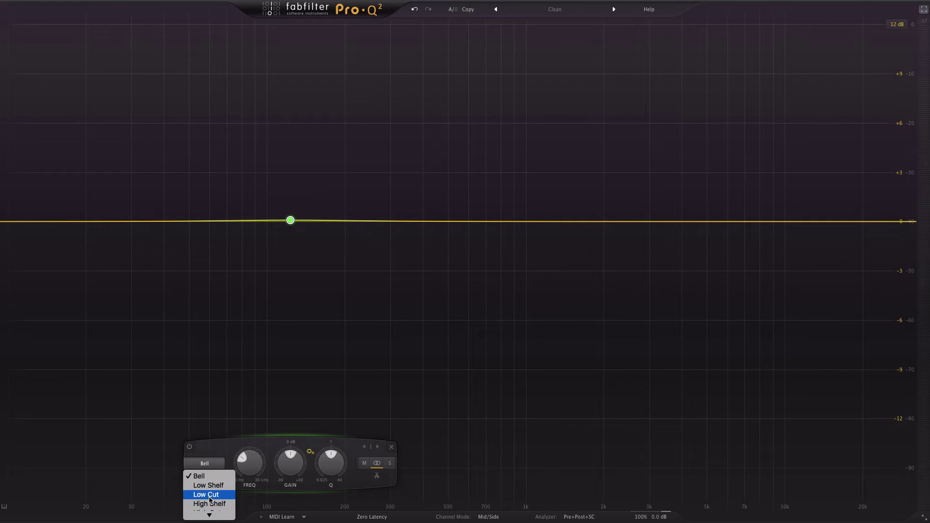
click(215, 492)
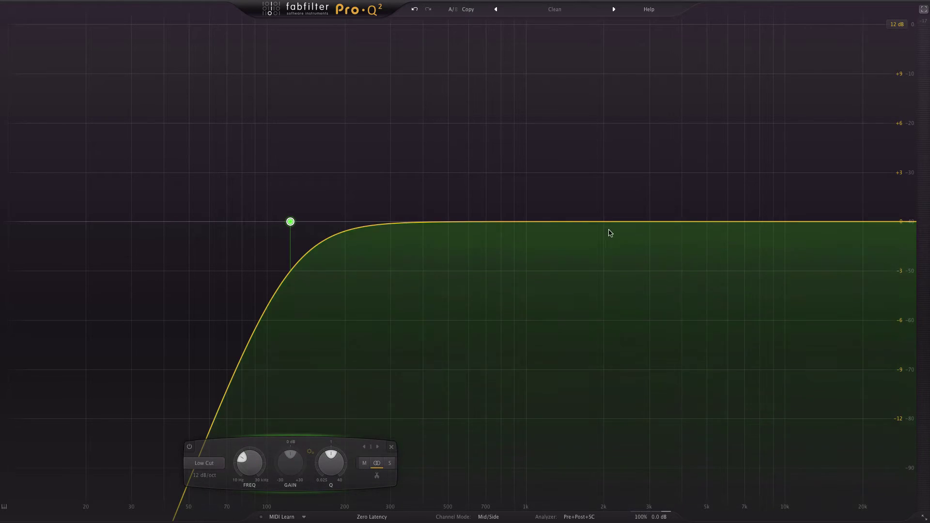
click(615, 223)
drag(615, 222, 645, 165)
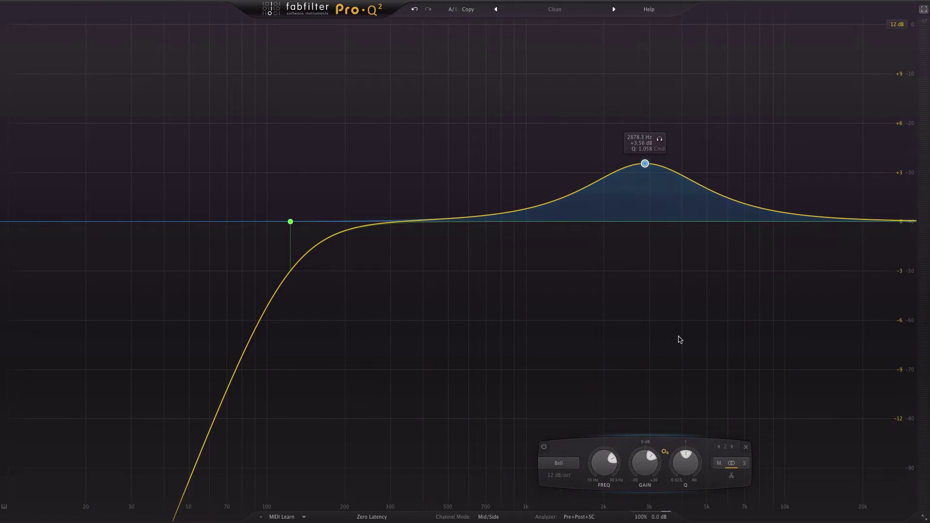
Assign the low cut band to the mid channel and lower its frequency to about 70 Hz.
click(290, 223)
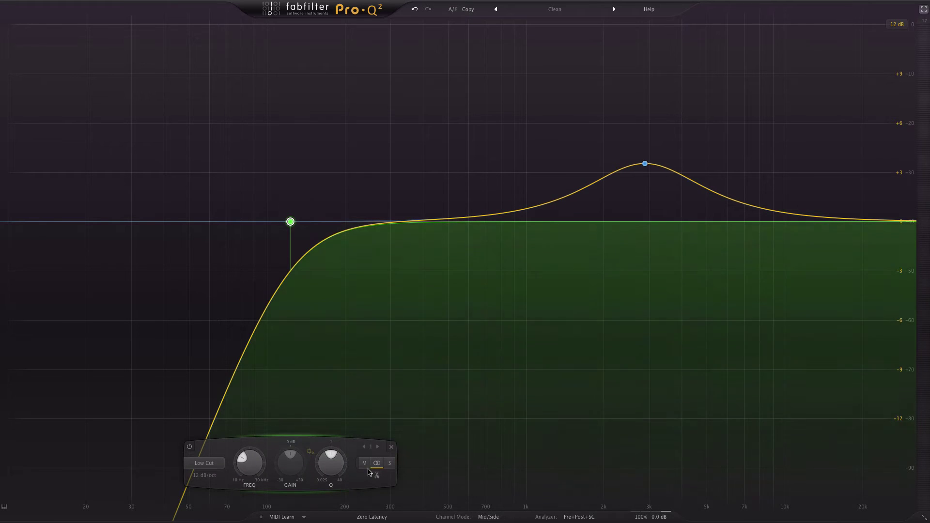
click(364, 464)
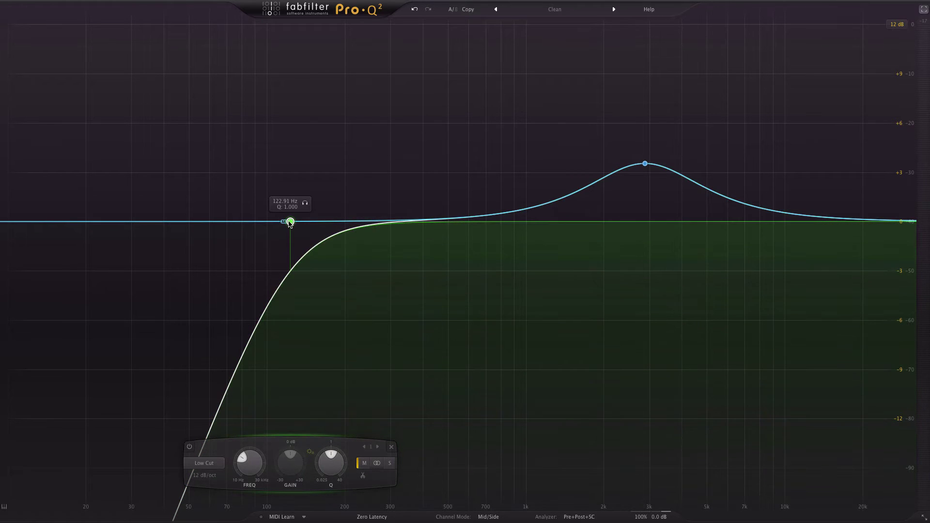
drag(290, 223, 227, 221)
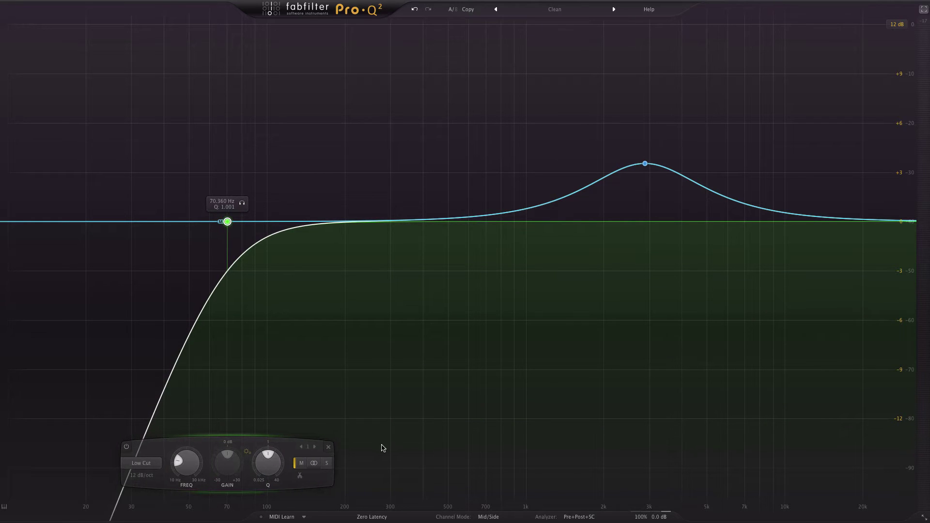
Assign the bell band to the side channel and move it to about 3.03 kHz with a boost of about 2.8 dB.
click(644, 163)
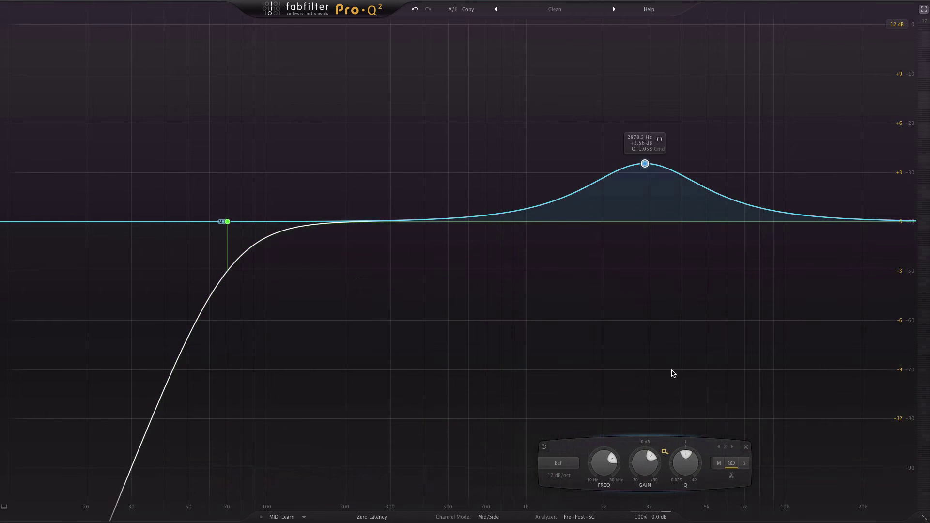
click(744, 464)
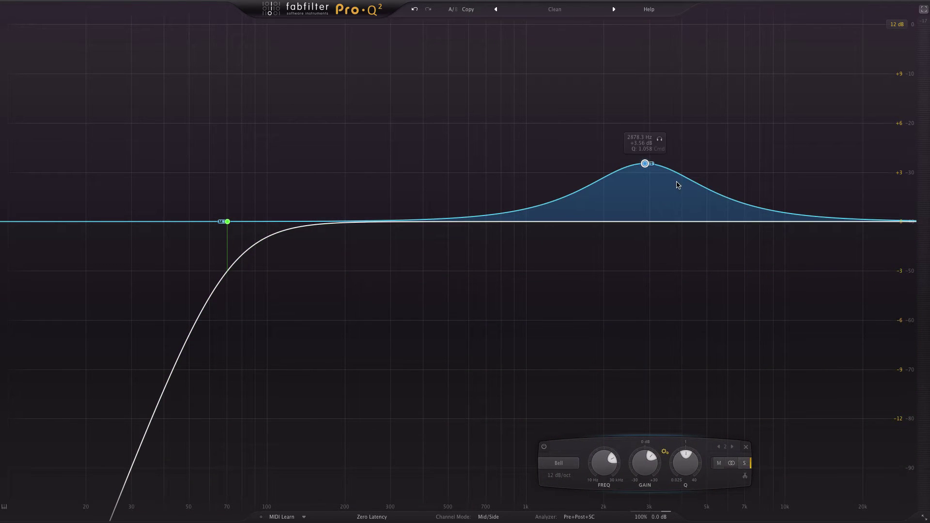
drag(645, 163, 650, 175)
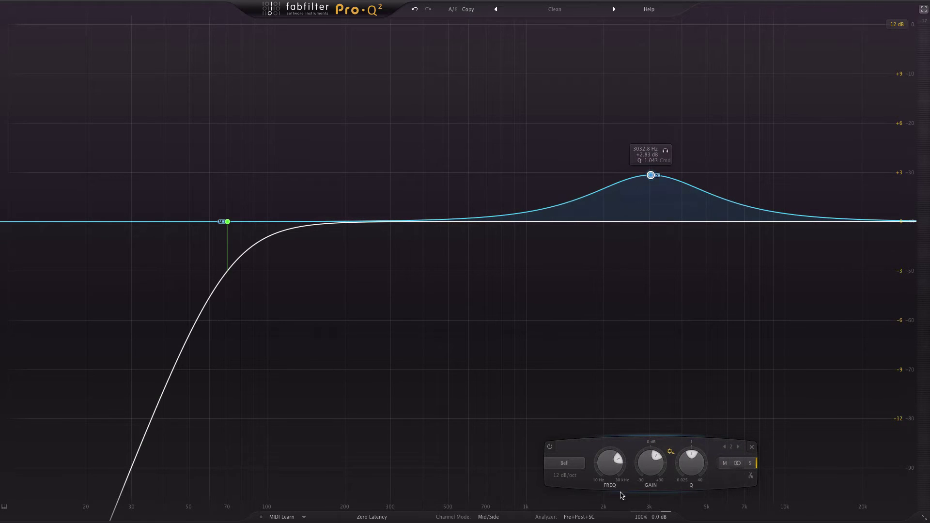
Change the 3 kHz band's shape to High Shelf and return it to stereo.
click(578, 466)
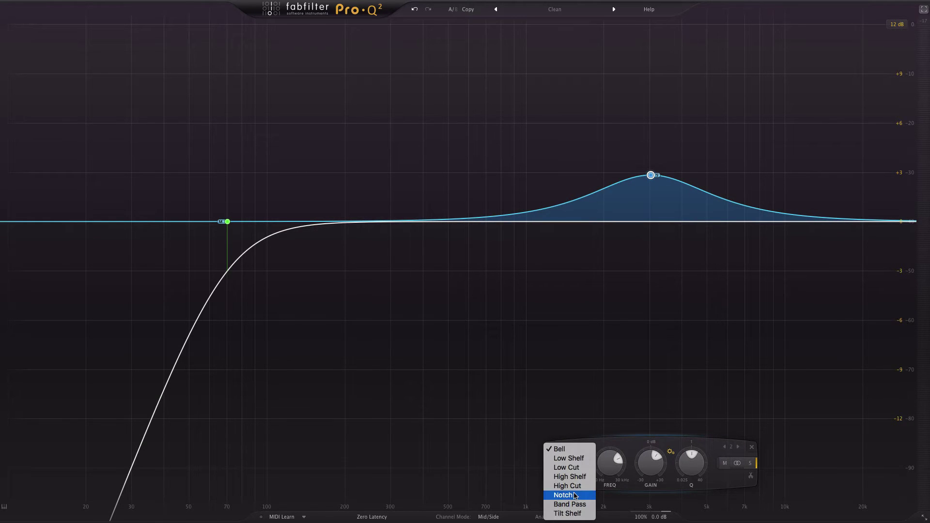
click(571, 476)
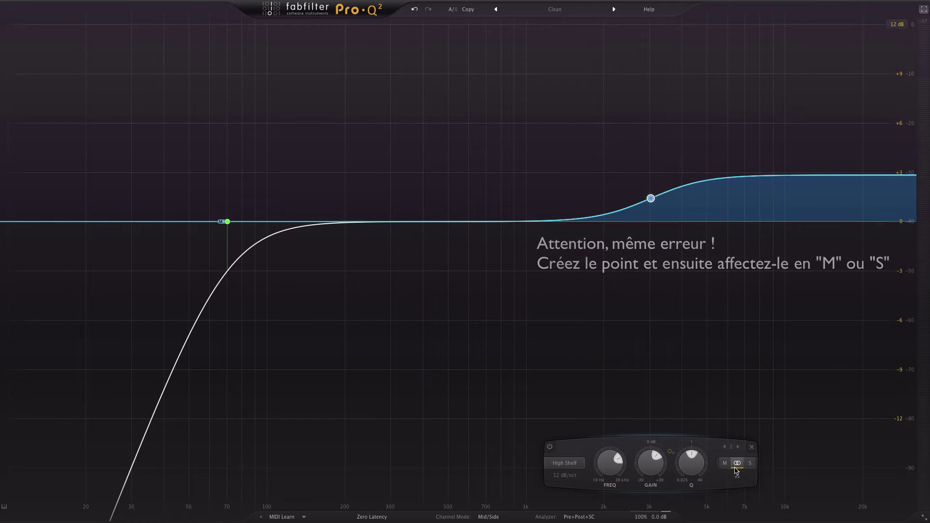
Add a stereo bell band cutting about 1.2 dB at about 490 Hz, and start playback.
drag(444, 222, 446, 243)
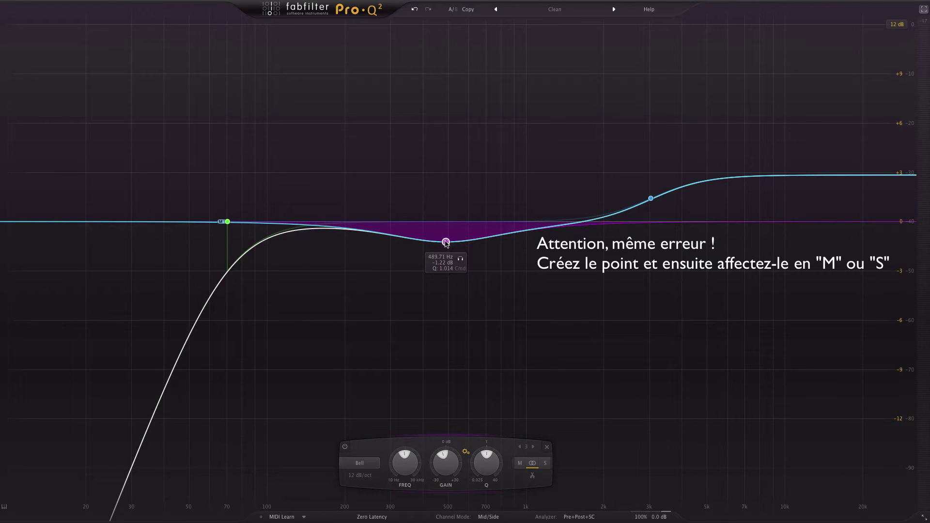
key(space)
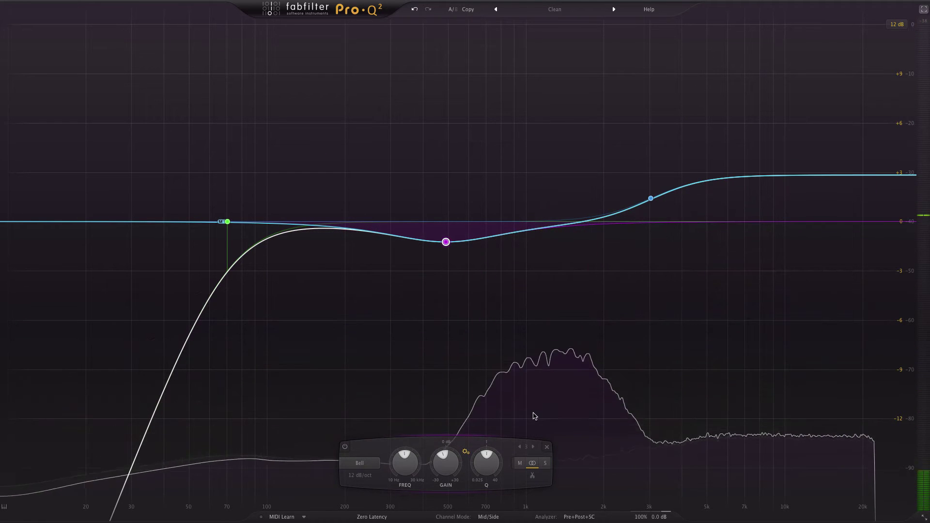
Solo the purple bell band during playback and sweep it up to about 566 Hz.
drag(533, 414, 535, 417)
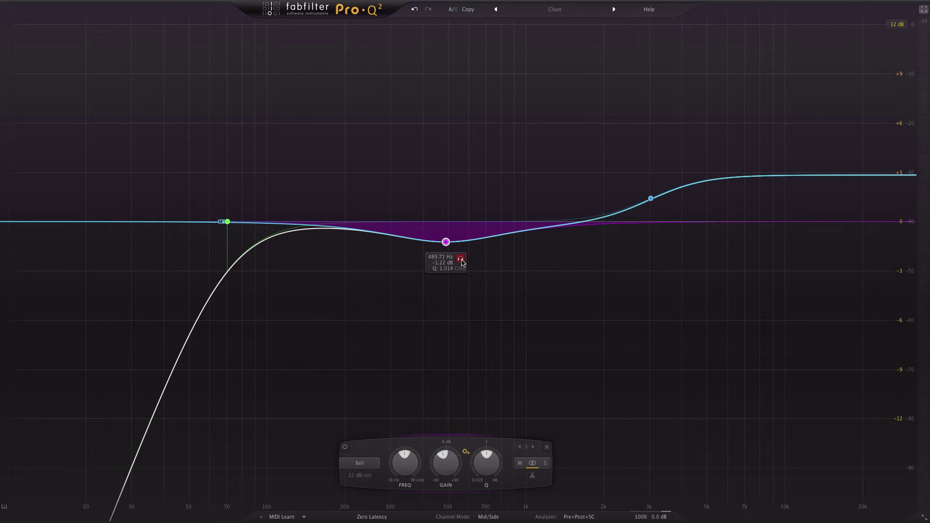
click(461, 259)
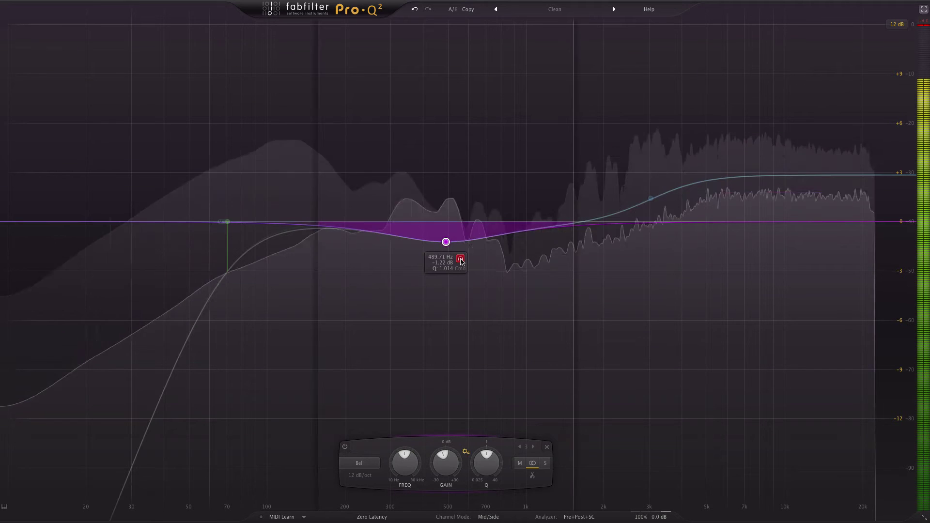
drag(462, 261, 482, 265)
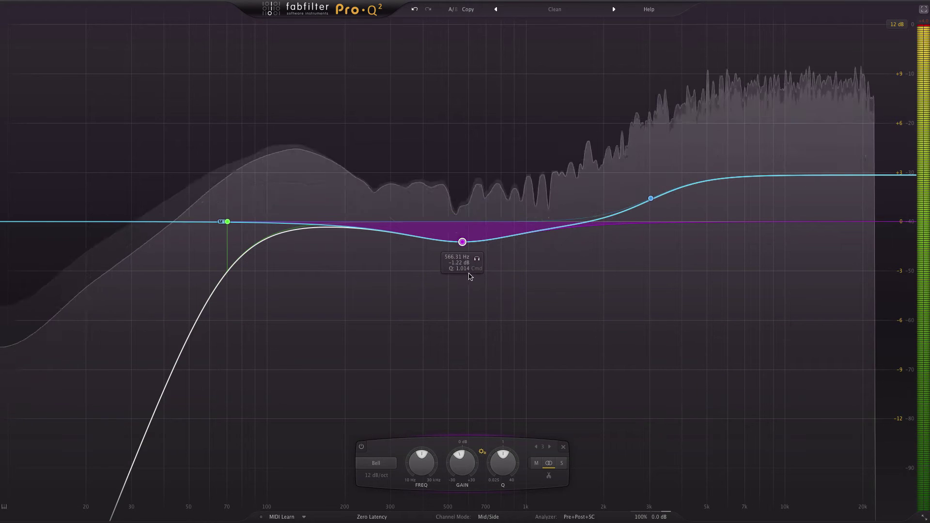
Audition the purple bell band in solo while boosting, sweeping and narrowing it, ending at about 785 Hz, +9.2 dB and Q 19.8.
key(super)
drag(477, 263, 455, 205)
drag(460, 171, 460, 150)
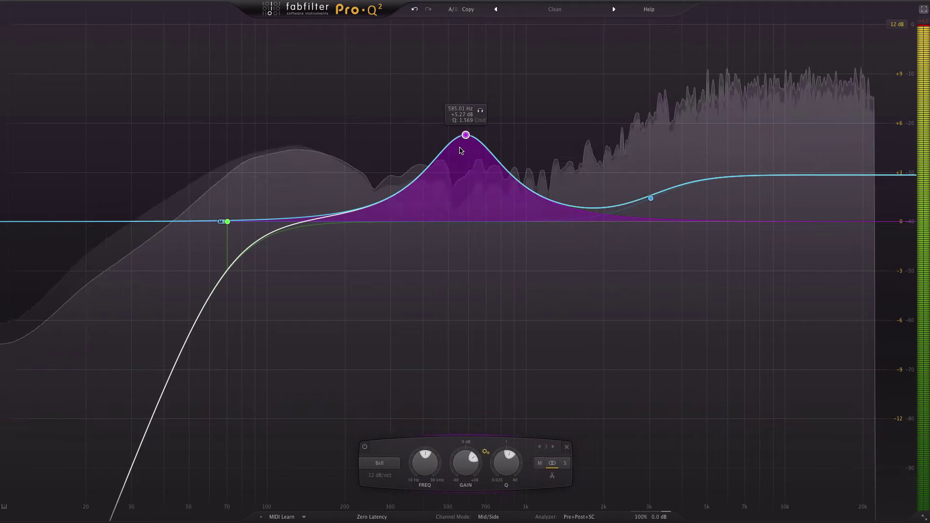
drag(480, 110, 532, 82)
key(super)
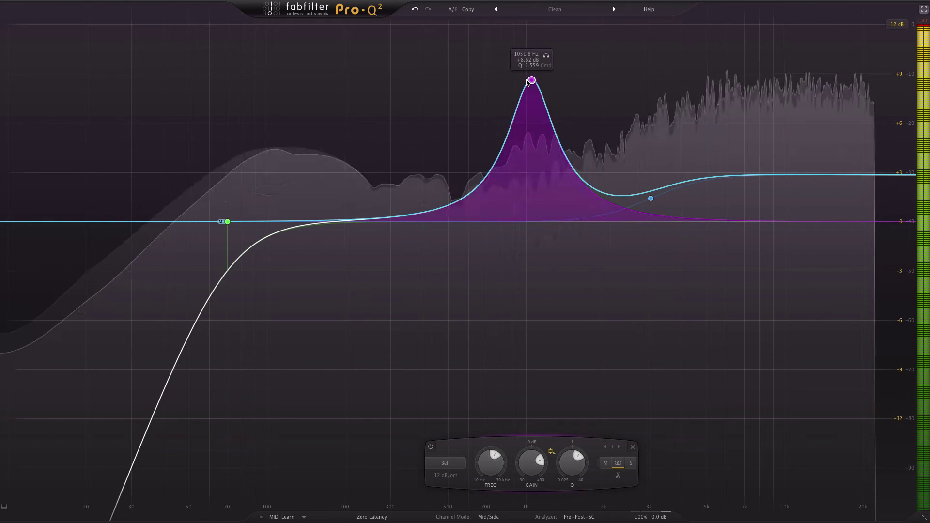
drag(546, 56, 516, 83)
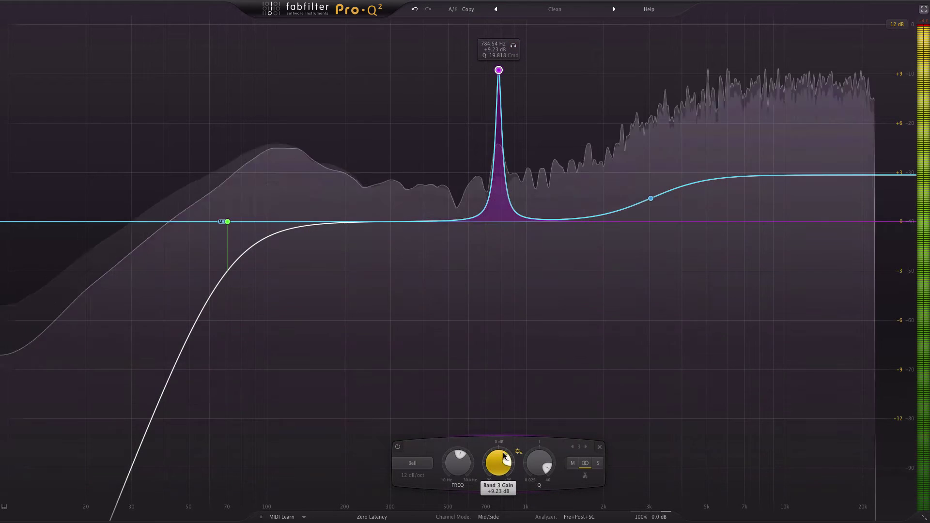
Vary the 785 Hz bell band's gain up and down, settling on a cut of about 1.9 dB.
scroll(502, 481, up, 10)
scroll(502, 481, down, 10)
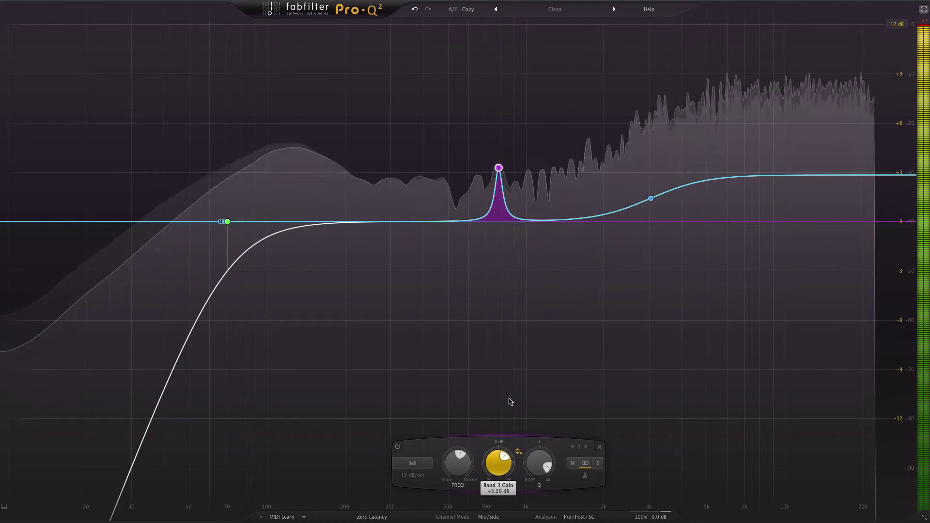
scroll(496, 480, up, 4)
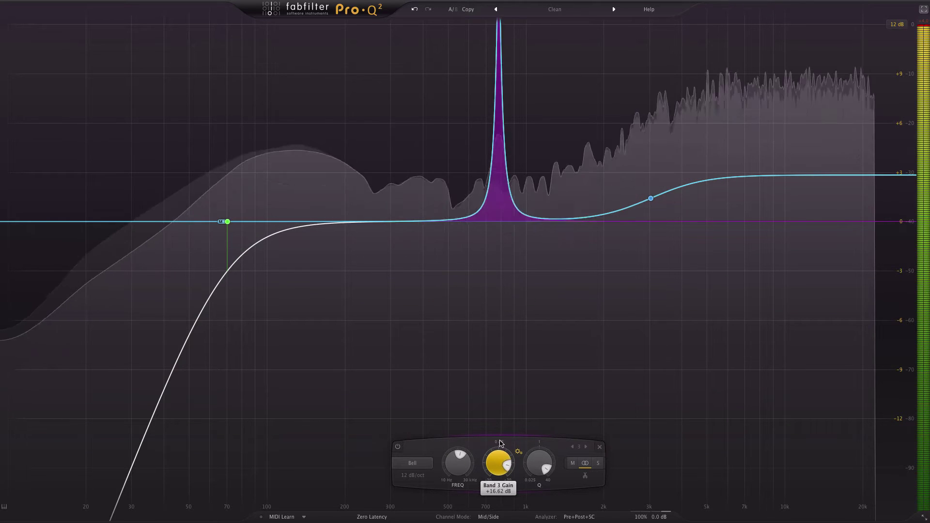
scroll(497, 480, down, 6)
scroll(496, 479, down, 3)
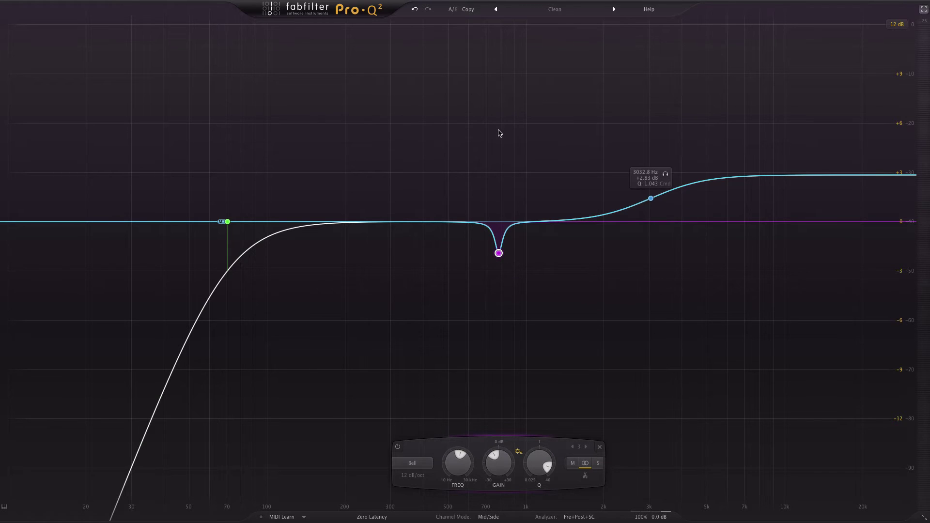
Undo the latest changes to the 785 Hz bell band and redo them.
click(415, 11)
click(415, 11)
click(415, 11)
click(428, 11)
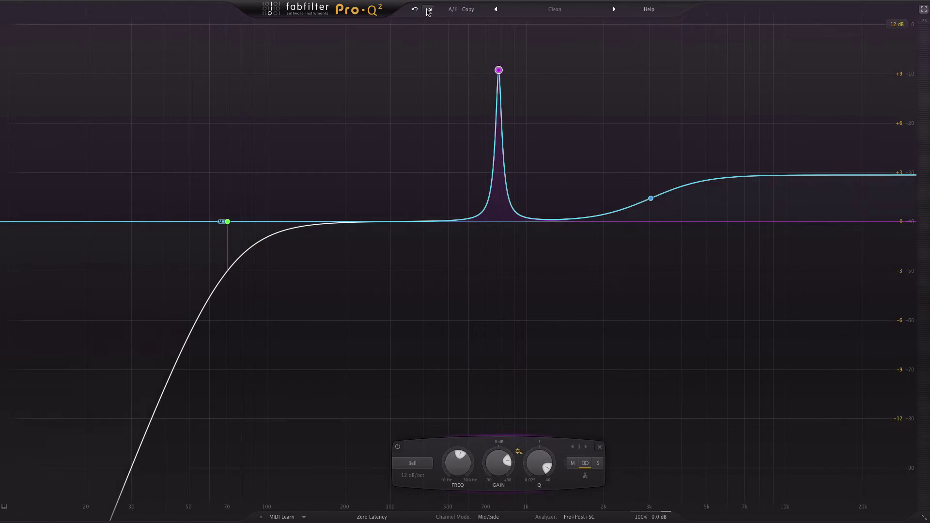
click(428, 10)
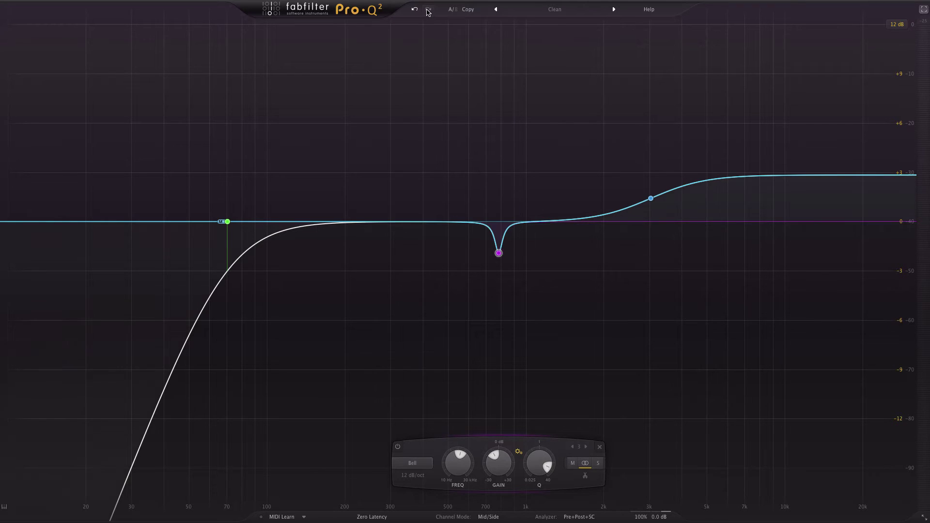
Compare the edited EQ in state A with the default setting in state B, listening with playback.
click(452, 11)
click(452, 10)
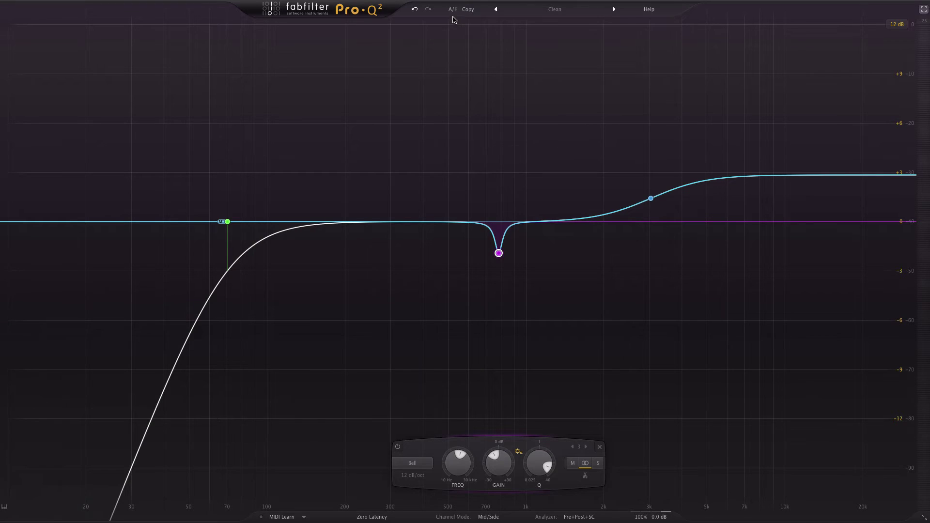
click(453, 11)
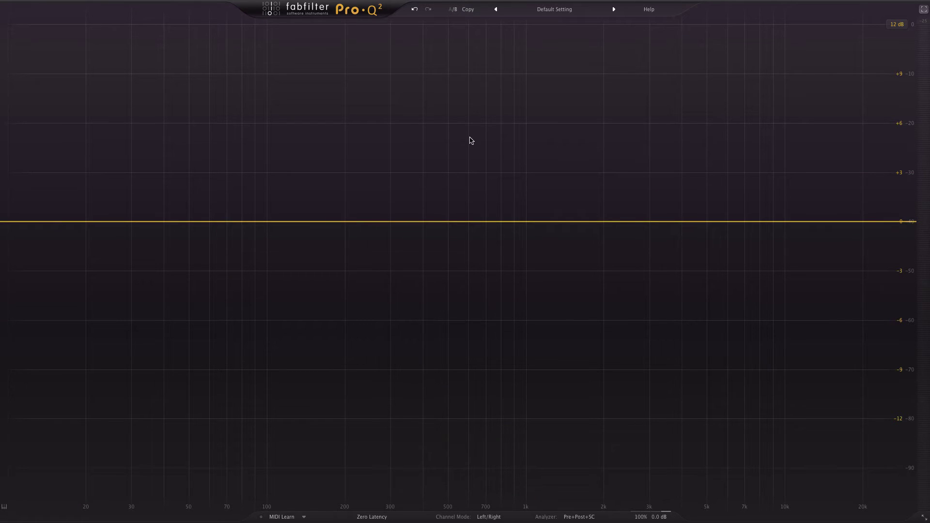
click(452, 10)
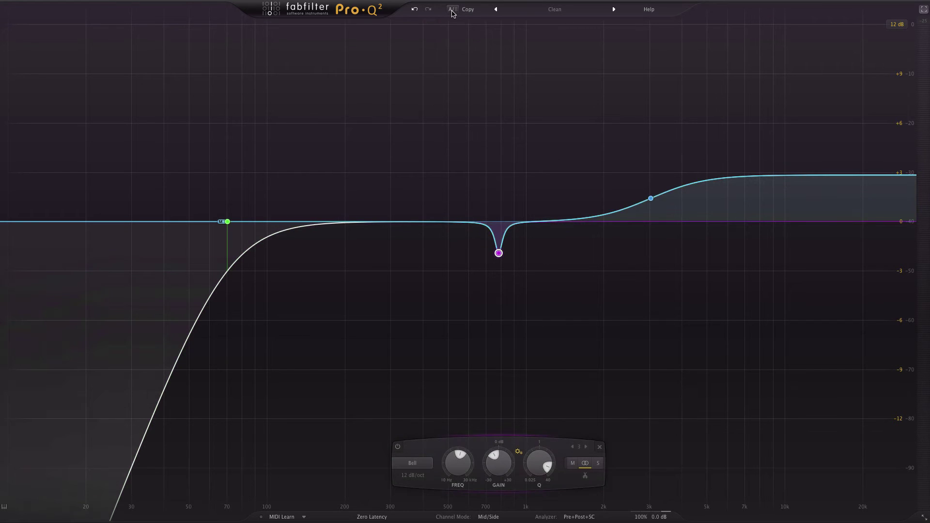
click(453, 10)
click(452, 10)
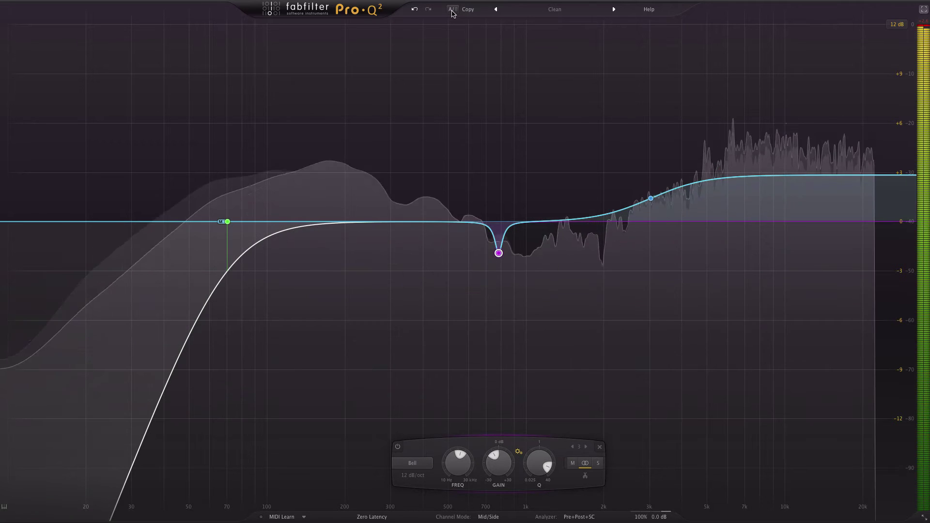
click(452, 9)
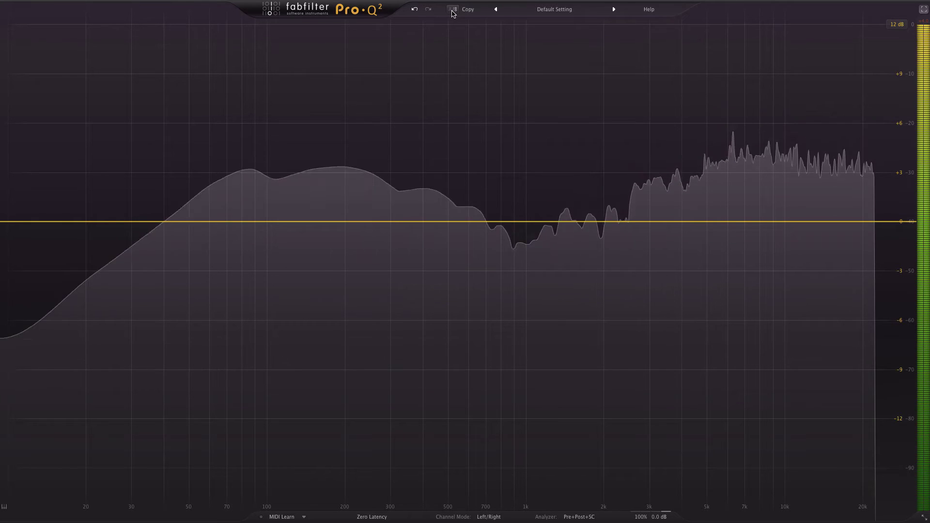
click(452, 9)
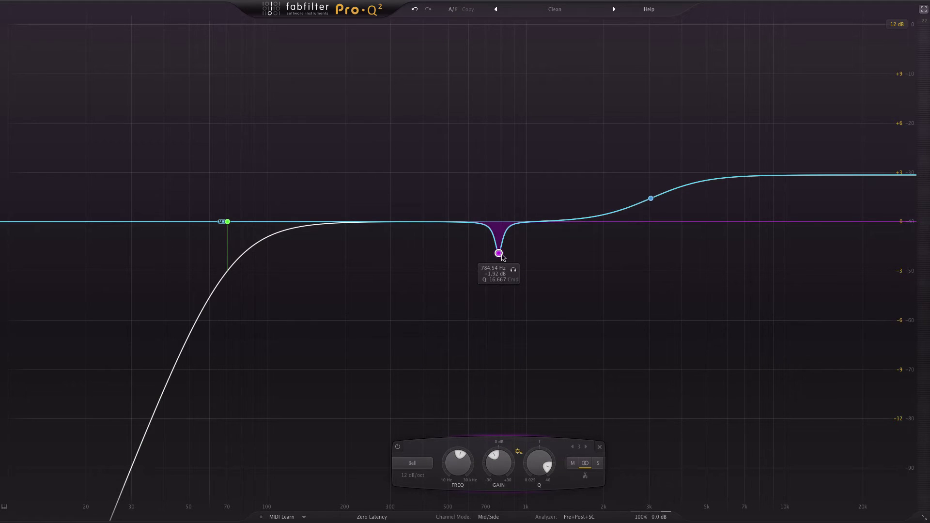
Move state A's purple bell band to about 820 Hz, deepen its cut to about 6 dB and widen it.
drag(499, 253, 503, 324)
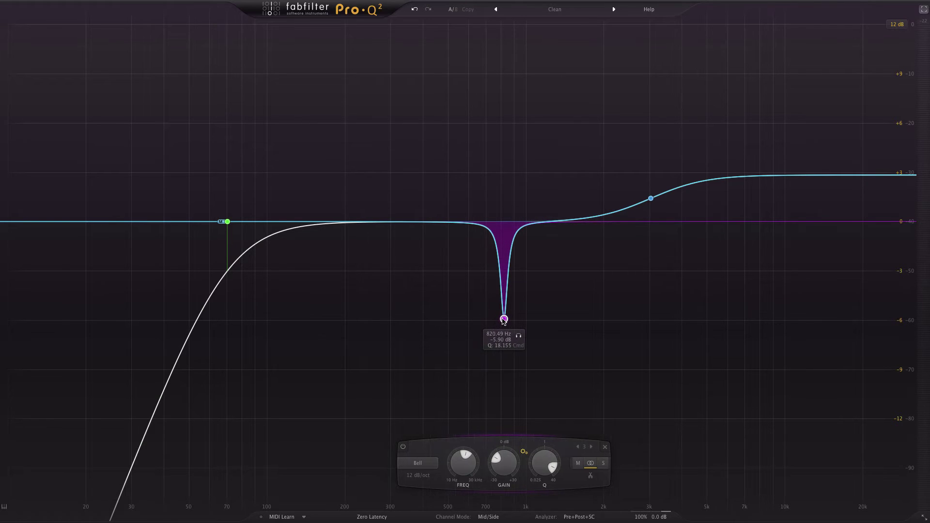
scroll(503, 322, up, 1)
scroll(540, 458, down, 10)
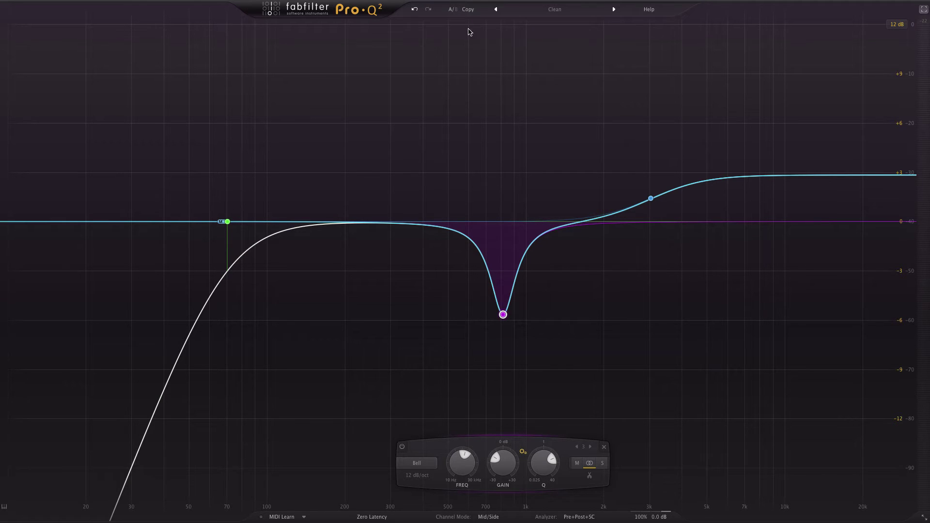
Compare the deep, wide cut in state A with the narrow, shallow cut in state B during playback.
click(453, 9)
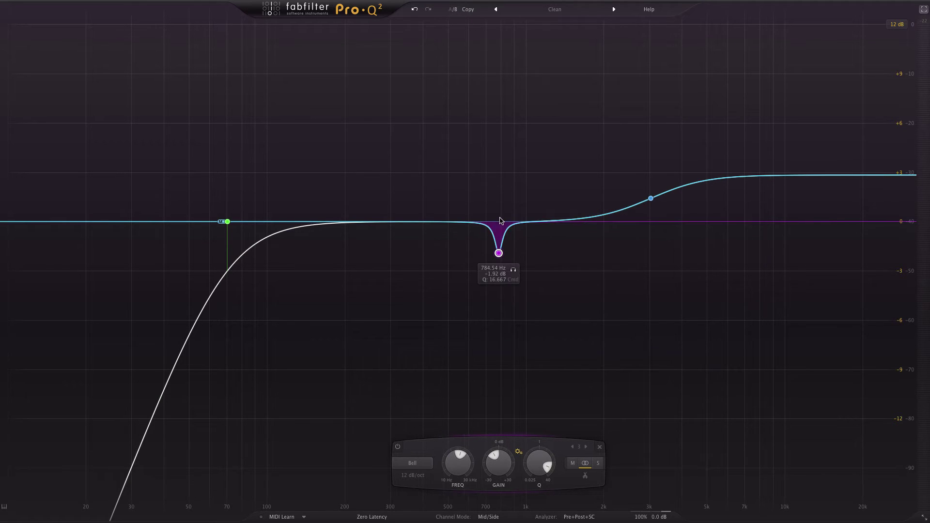
click(453, 10)
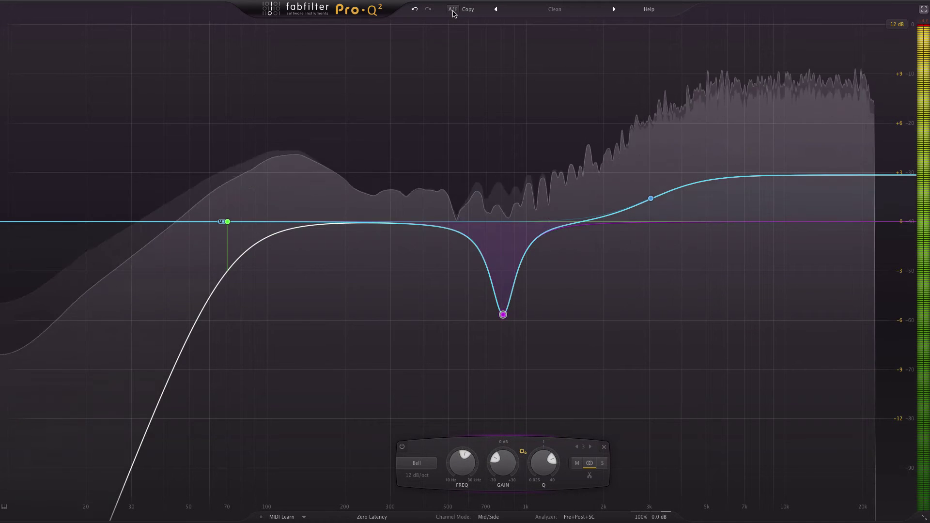
click(454, 11)
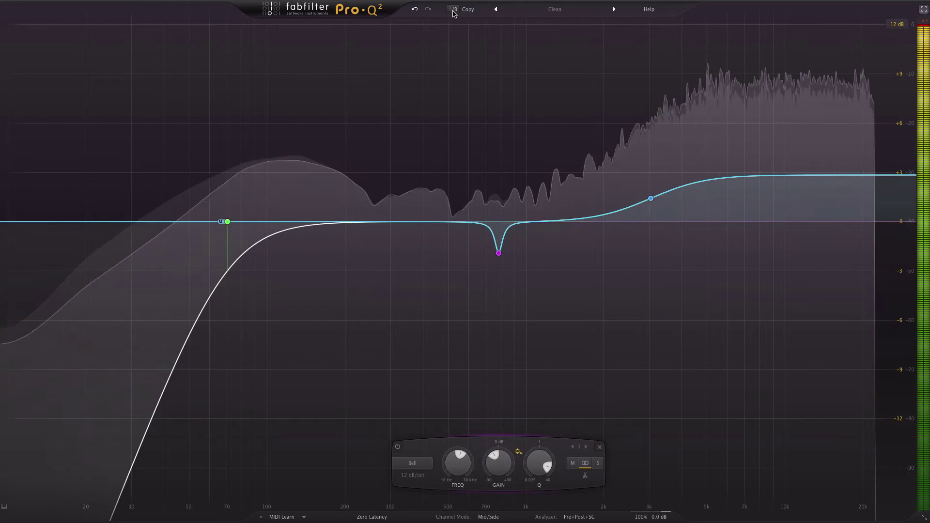
click(453, 11)
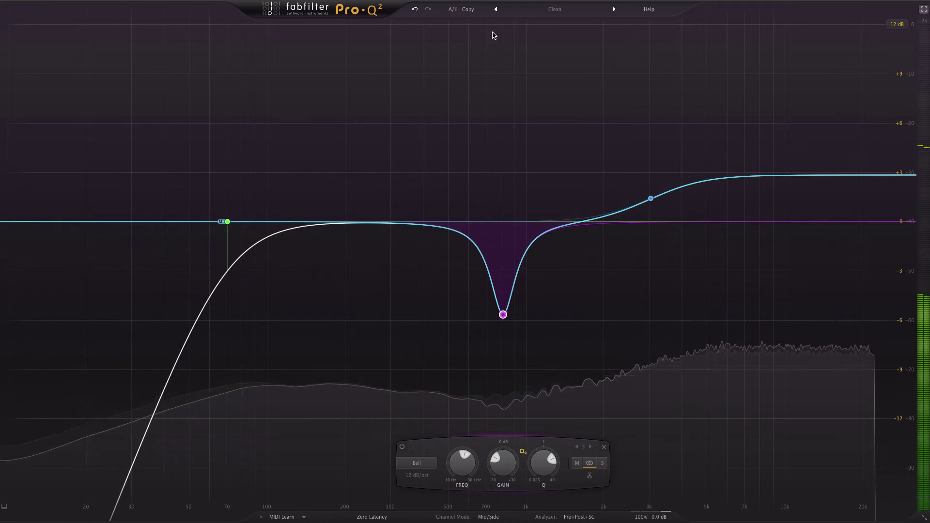
Load the Flat 6 Bands preset and replace it with the Low Cut Brickwall preset.
click(554, 13)
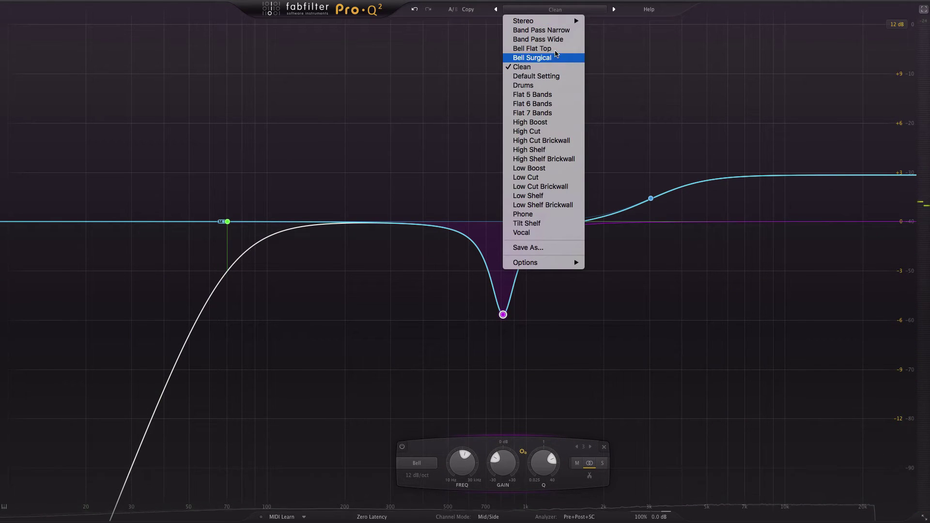
mouse_move(557, 22)
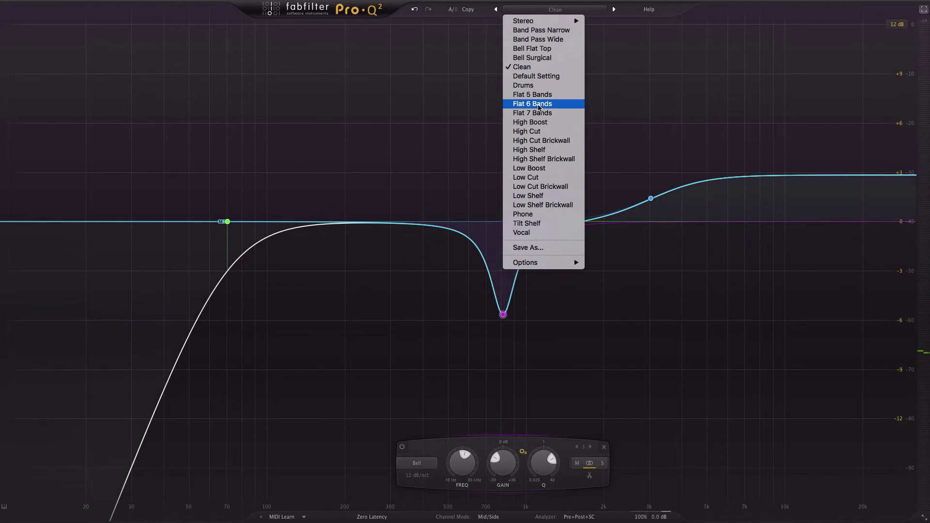
click(533, 103)
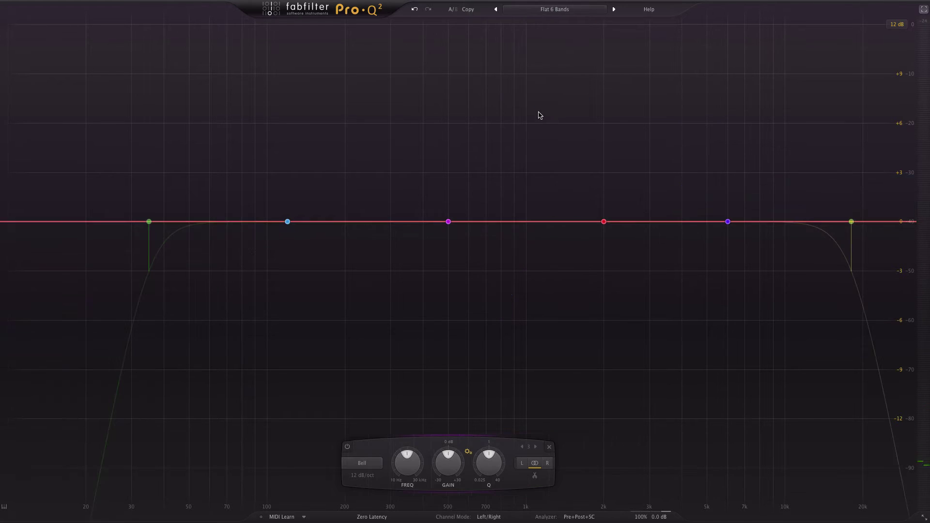
click(553, 13)
click(541, 186)
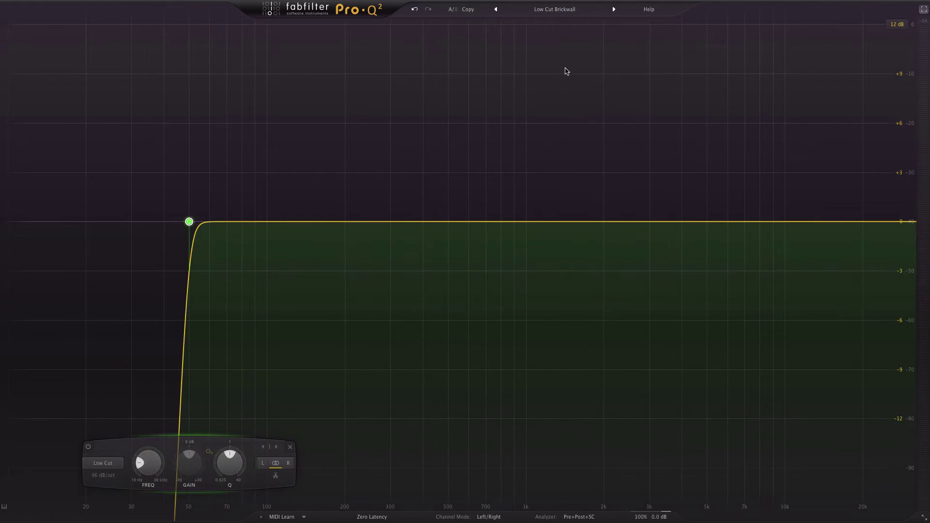
Return to the Flat 6 Bands preset and switch from it to Band Pass Wide.
click(559, 12)
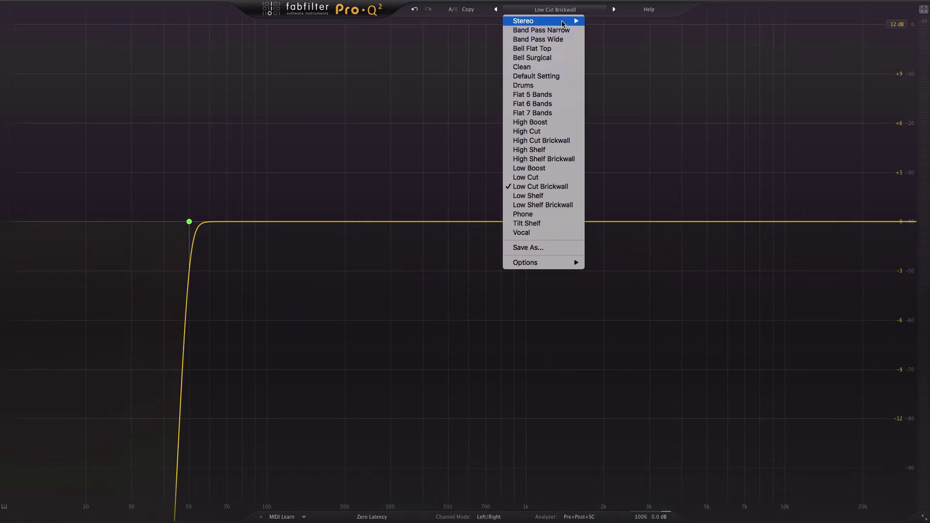
click(567, 99)
click(566, 12)
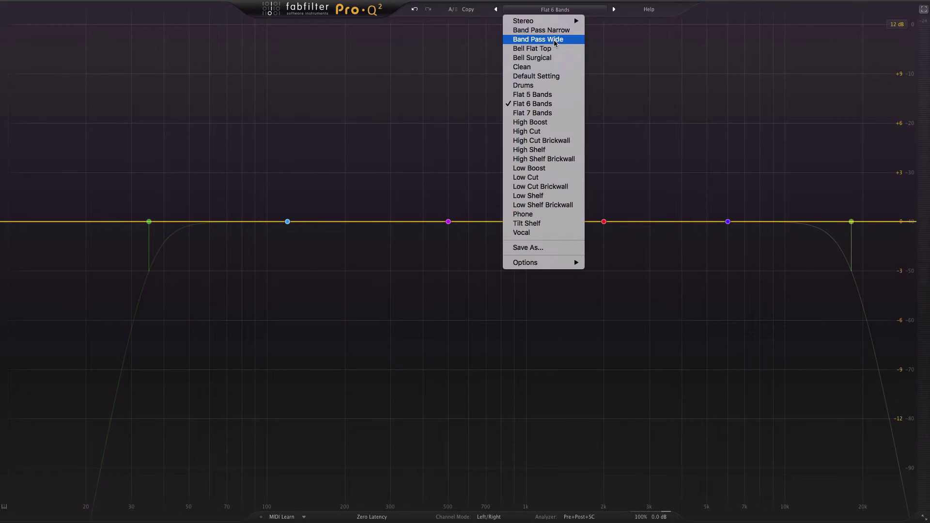
key(Return)
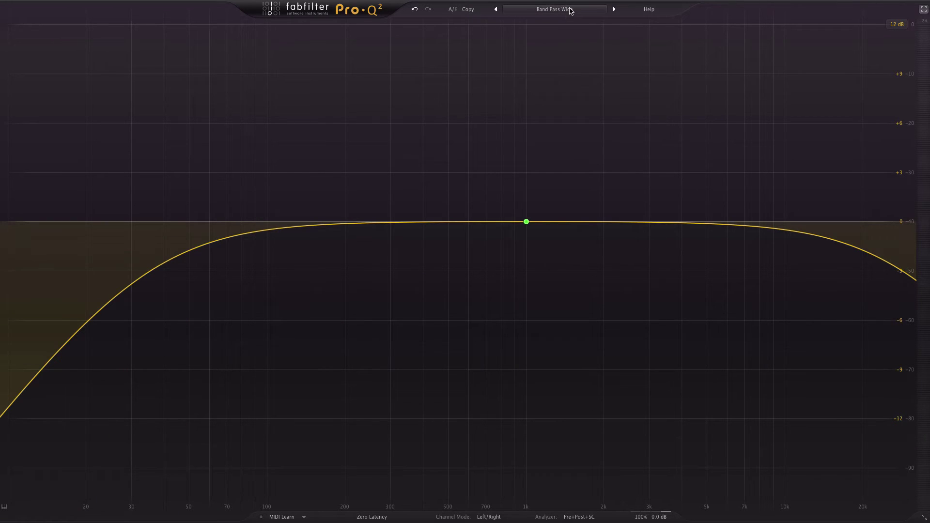
Step back through the presets past Band Pass Narrow and forward again to Band Pass Wide.
click(497, 9)
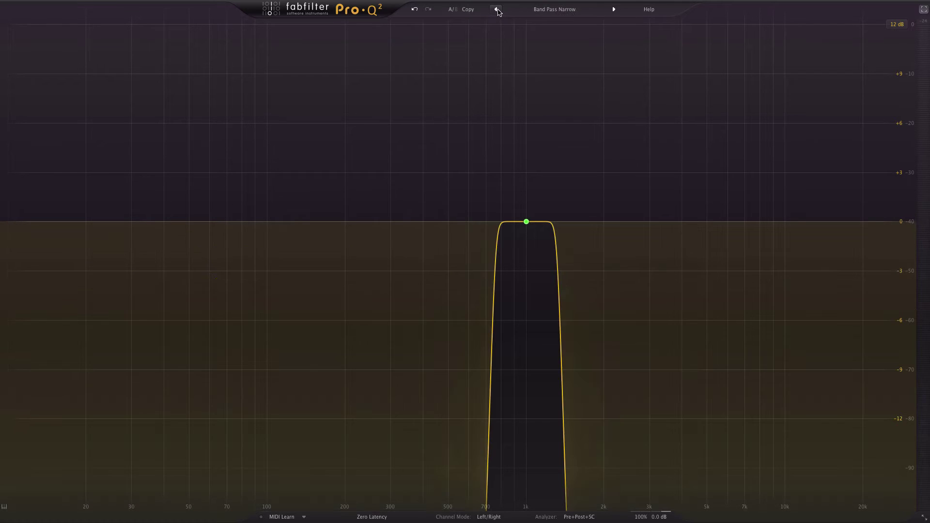
click(497, 9)
click(614, 10)
click(614, 9)
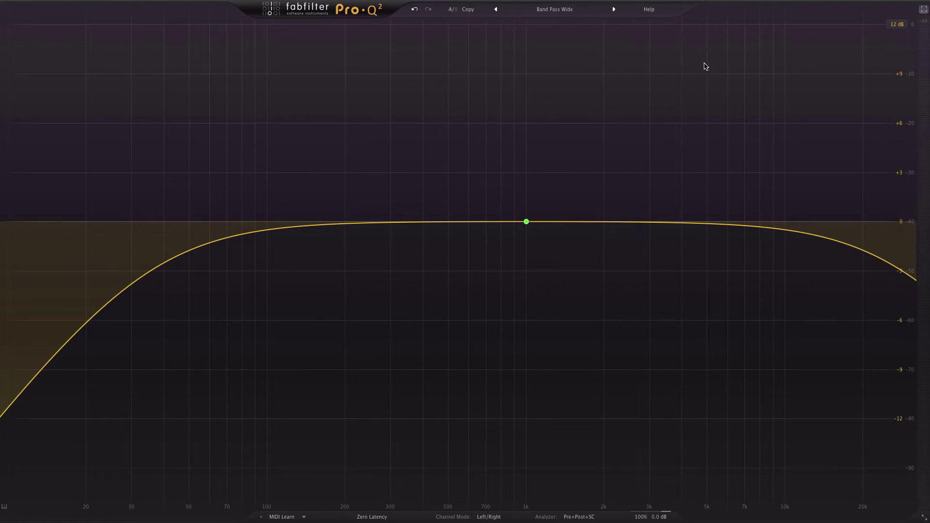
Load the Clean preset and hide the output level meter.
click(579, 11)
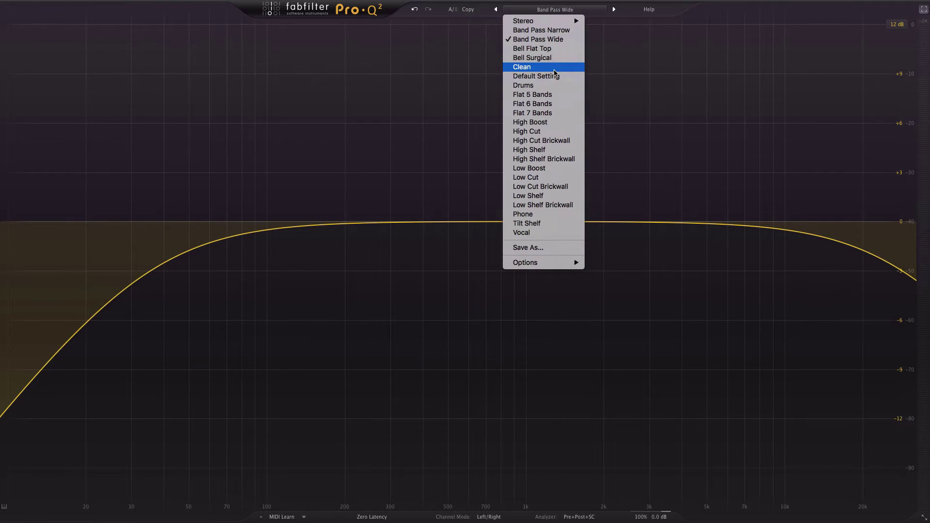
click(555, 69)
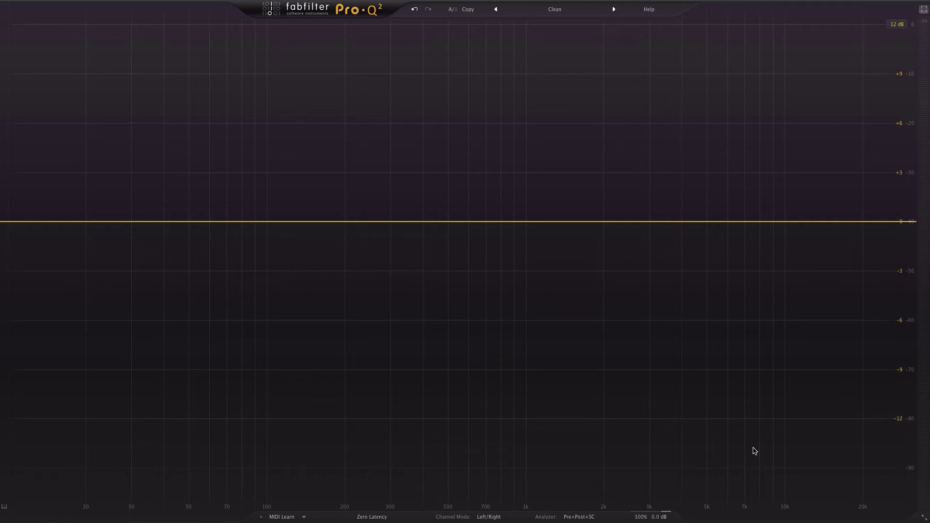
click(666, 507)
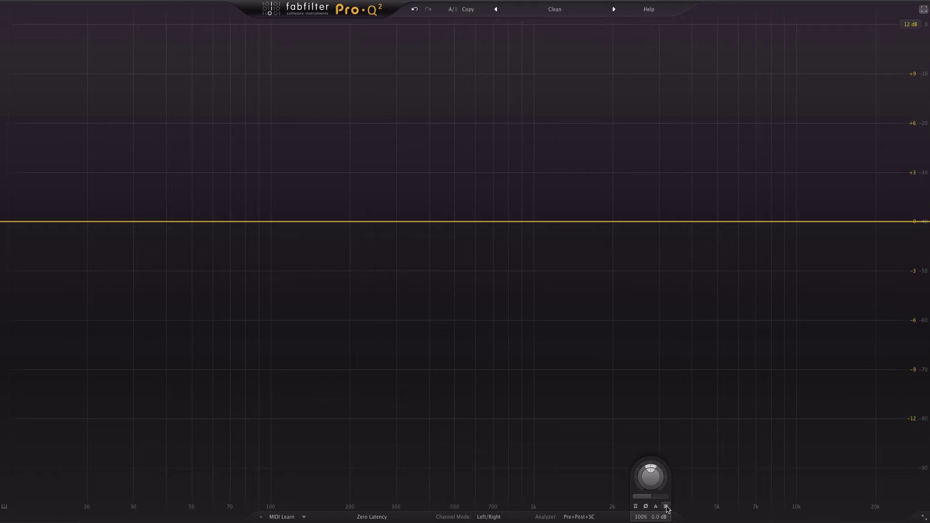
Turn the output level meter back on and play the track briefly to watch the levels.
click(667, 507)
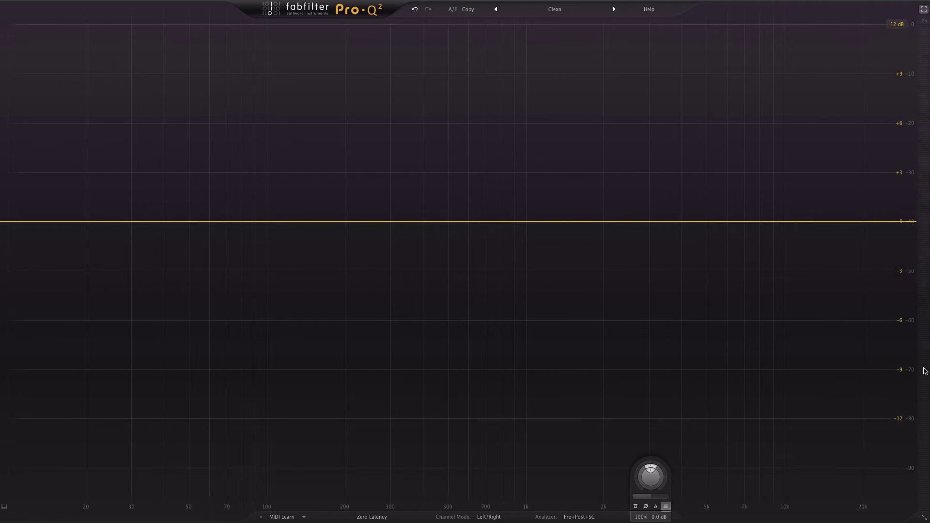
key(space)
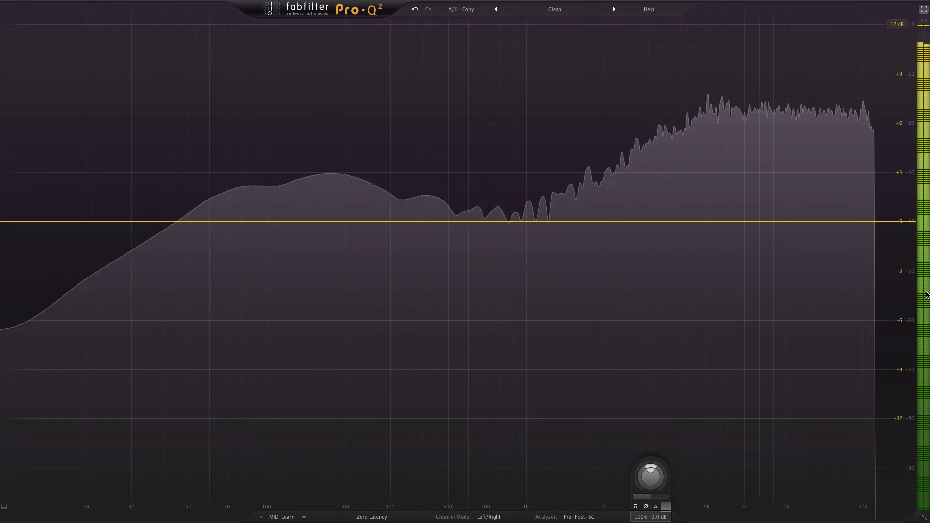
key(space)
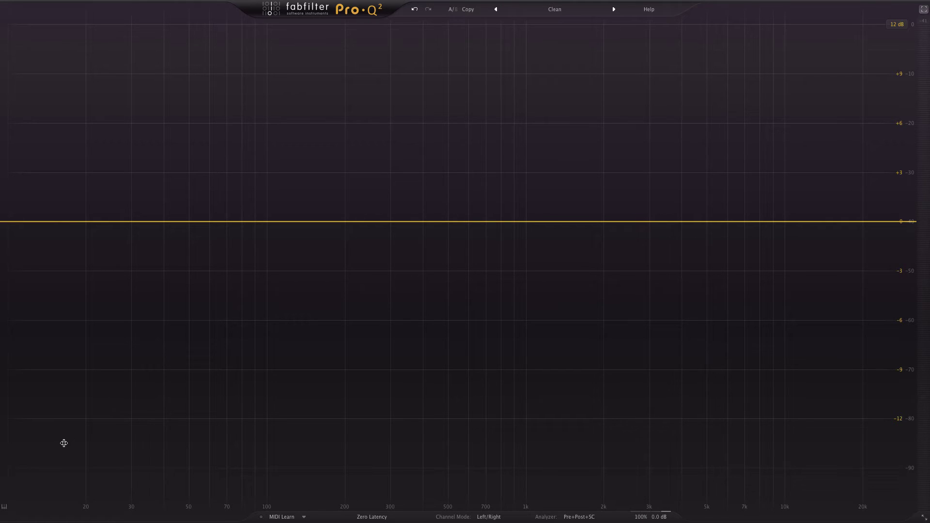
Show the piano keyboard display and add a bell band on its A4 key.
click(5, 507)
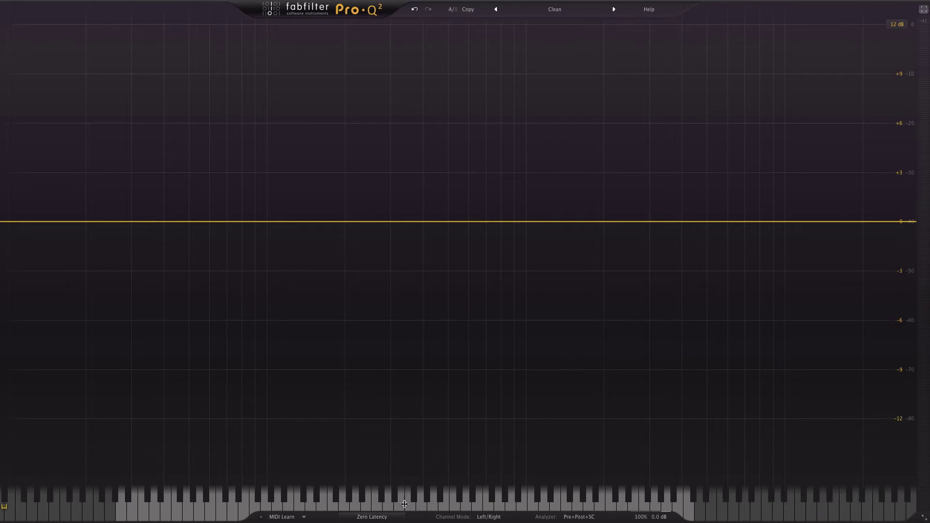
click(435, 505)
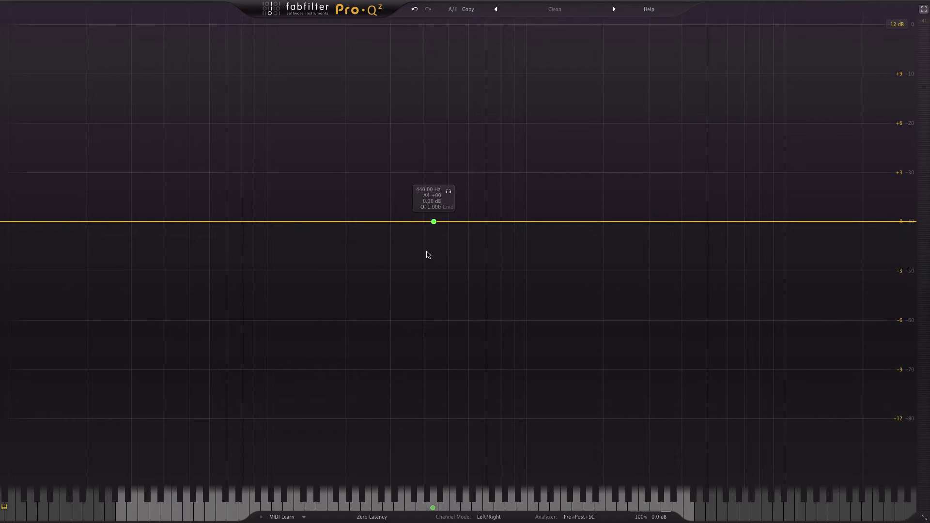
Move the band to about 2265 Hz with about +2.1 dB gain, and enter 440 Hz as its frequency.
drag(434, 223, 618, 187)
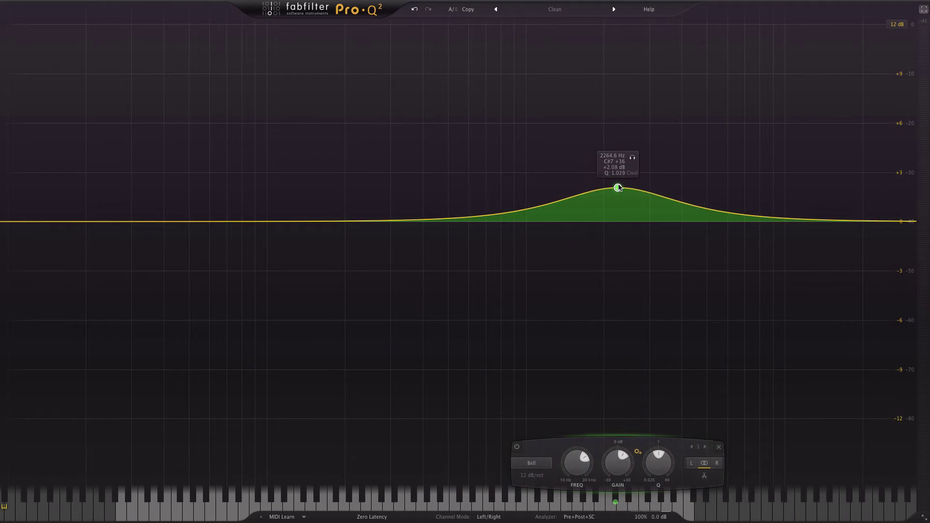
click(606, 154)
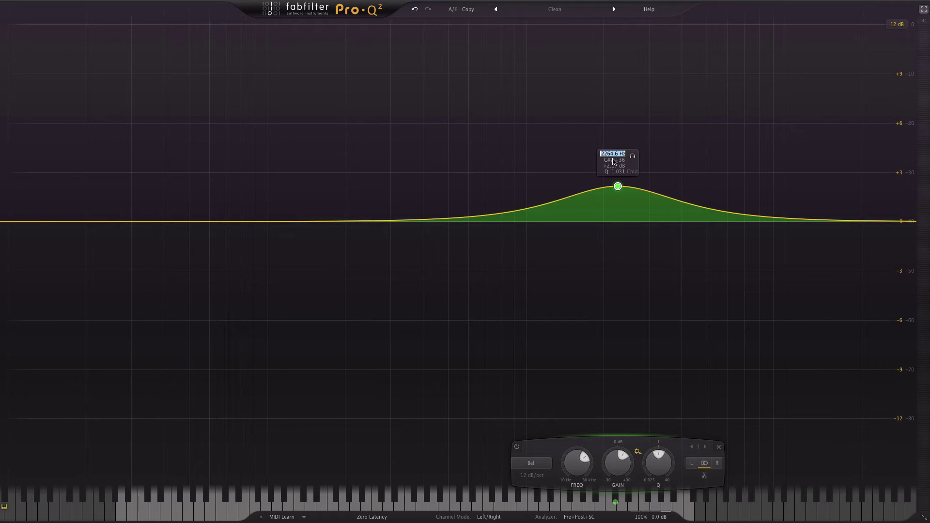
text(440)
key(Return)
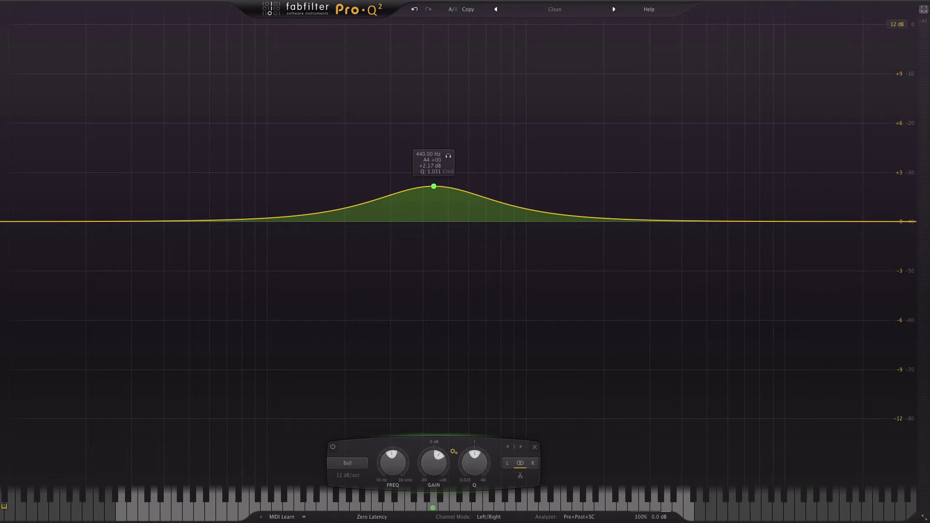
Pull the band down to about -4.2 dB near 3659 Hz and set its frequency by the note name A4.
scroll(424, 209, down, 1)
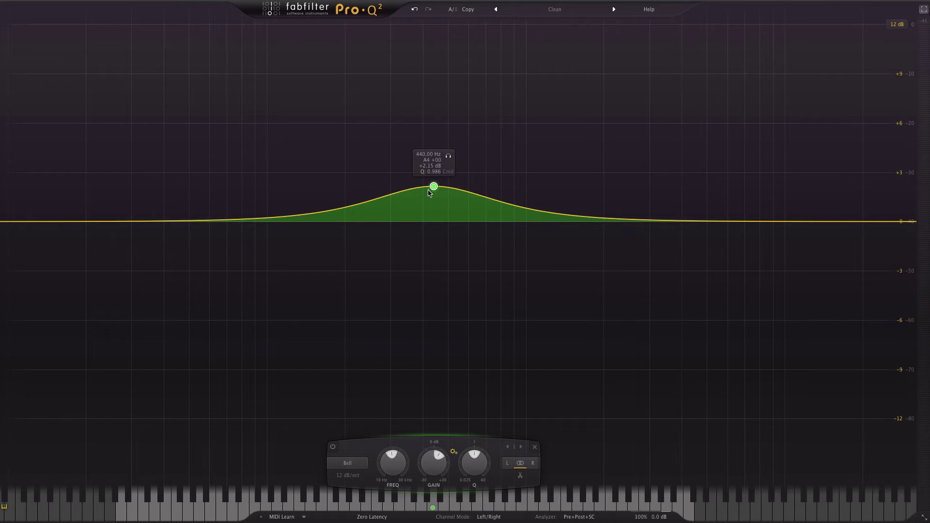
drag(428, 192, 673, 293)
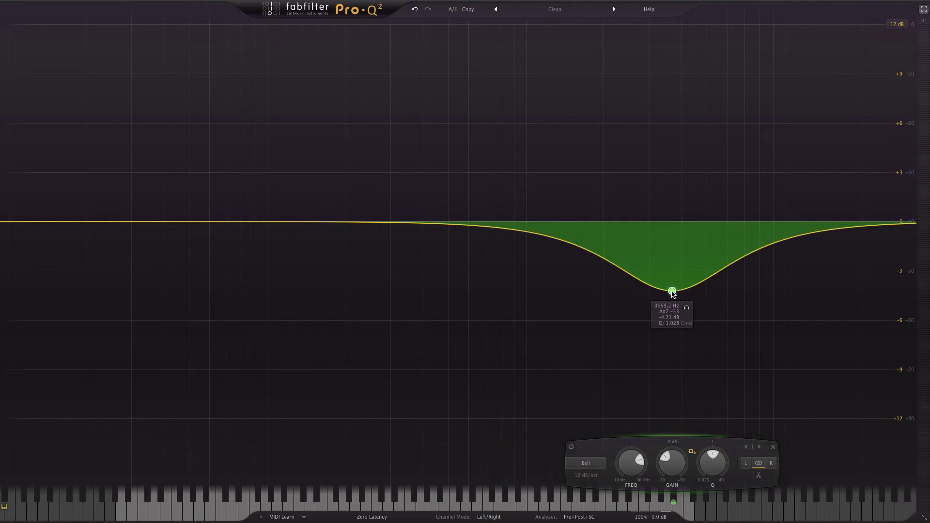
click(663, 306)
text(A)
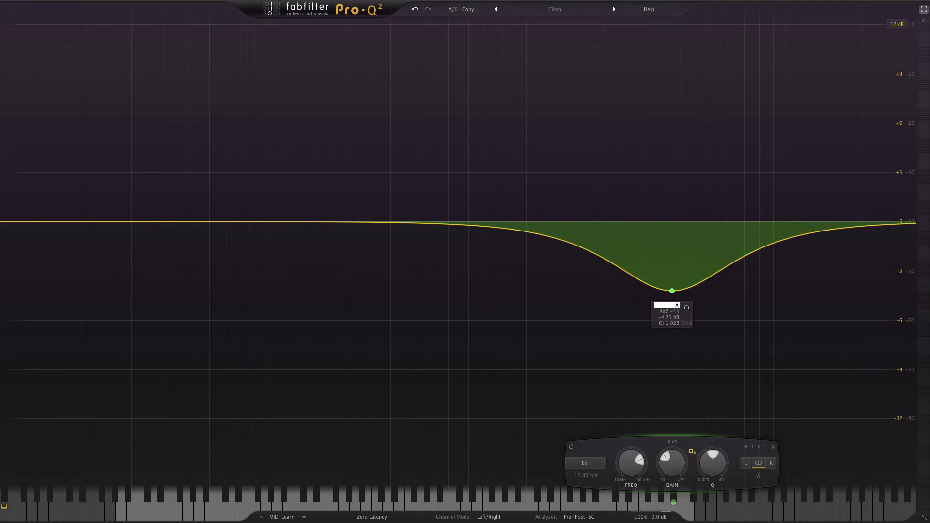
text(4)
key(Return)
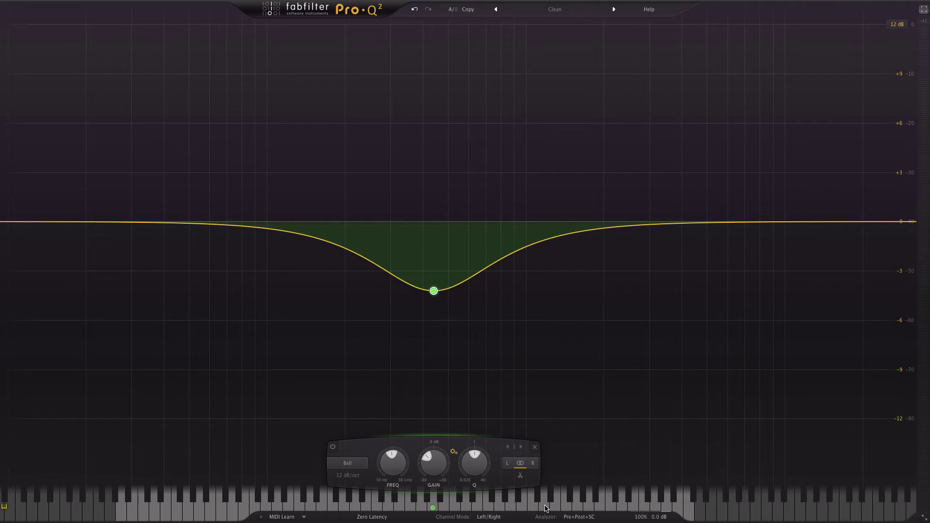
Add a second band on the D6 piano key and move it to about 2059 Hz with about +2.9 dB gain.
click(545, 508)
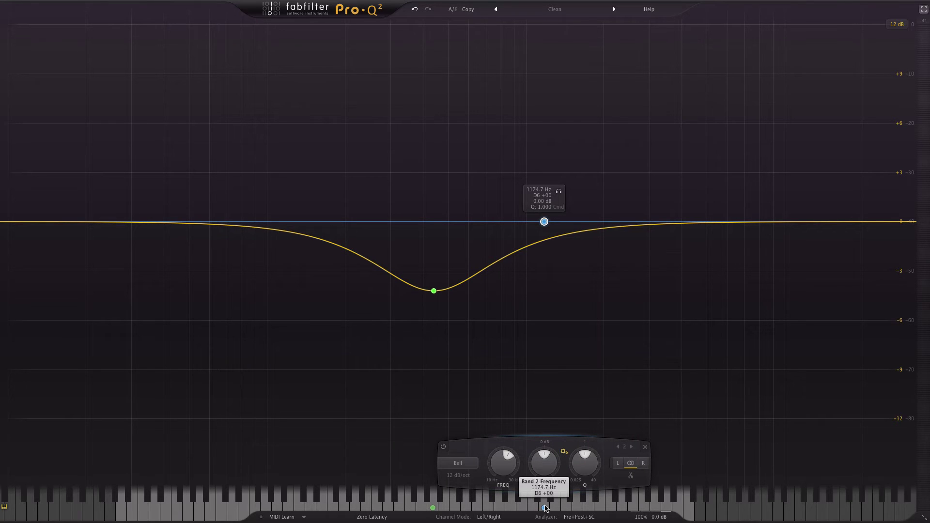
drag(543, 222, 607, 174)
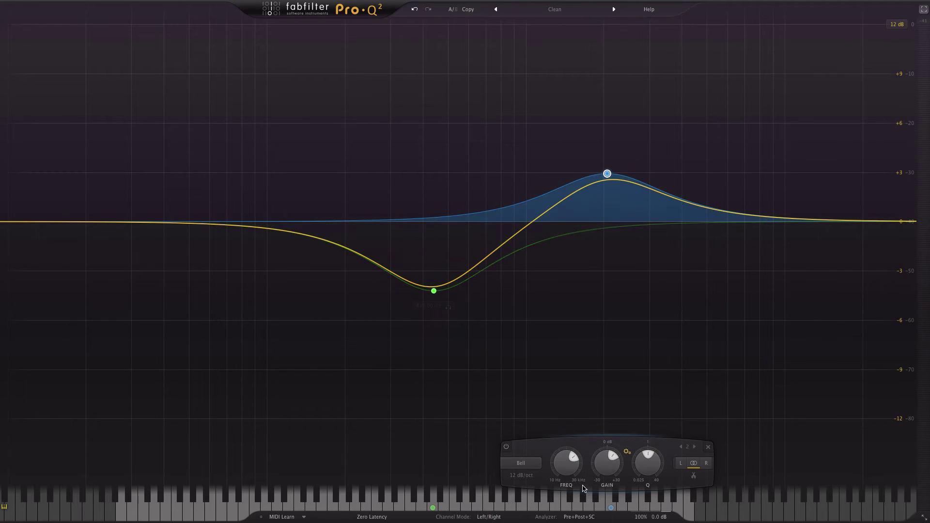
Activate MIDI Learn for the second band's frequency and leave the mode without assigning a controller.
click(280, 517)
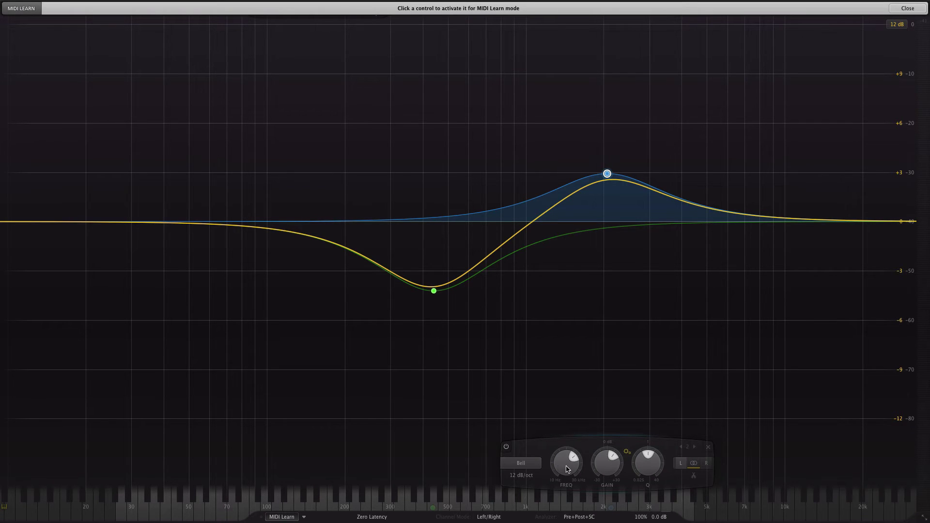
click(568, 469)
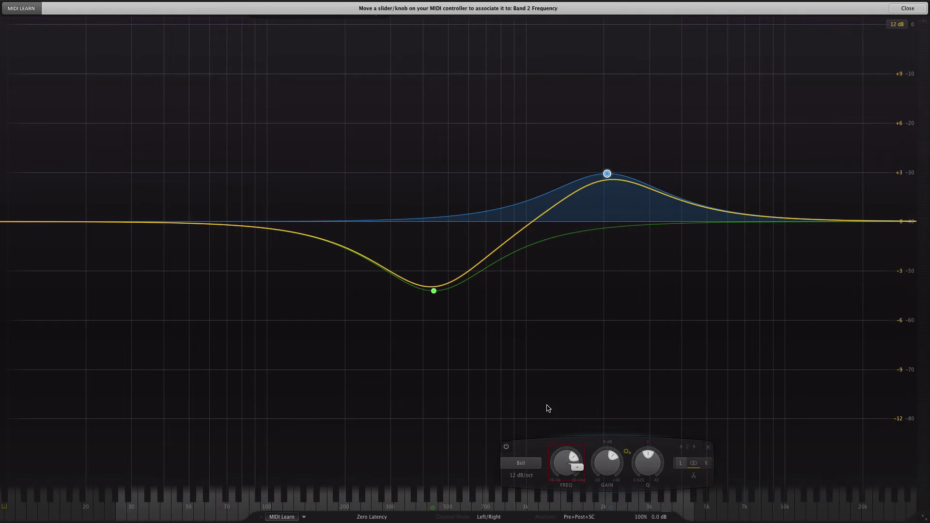
click(907, 9)
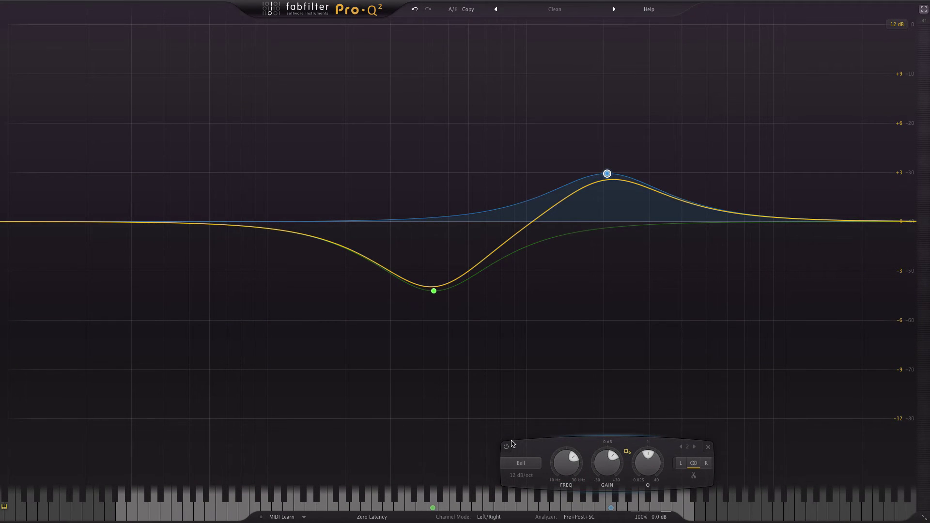
Look through the MIDI options and the available phase processing modes without changing either.
click(303, 517)
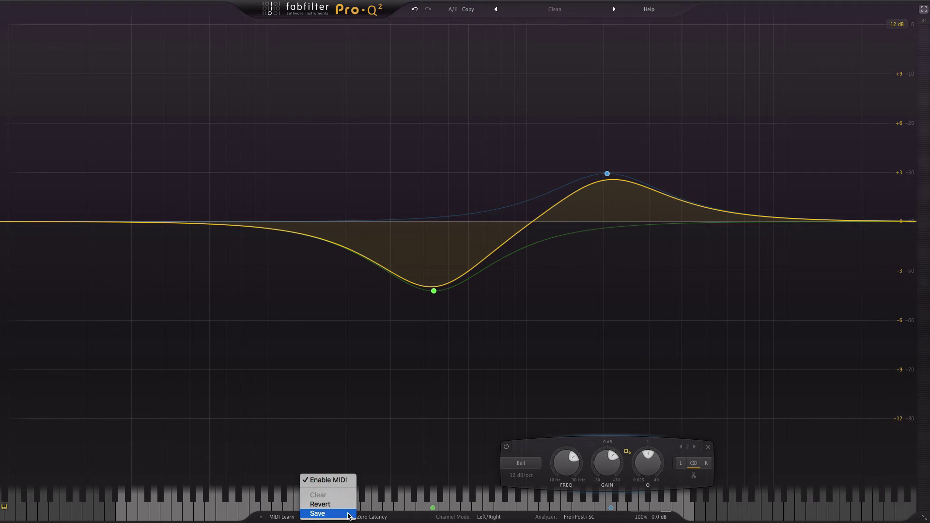
click(427, 430)
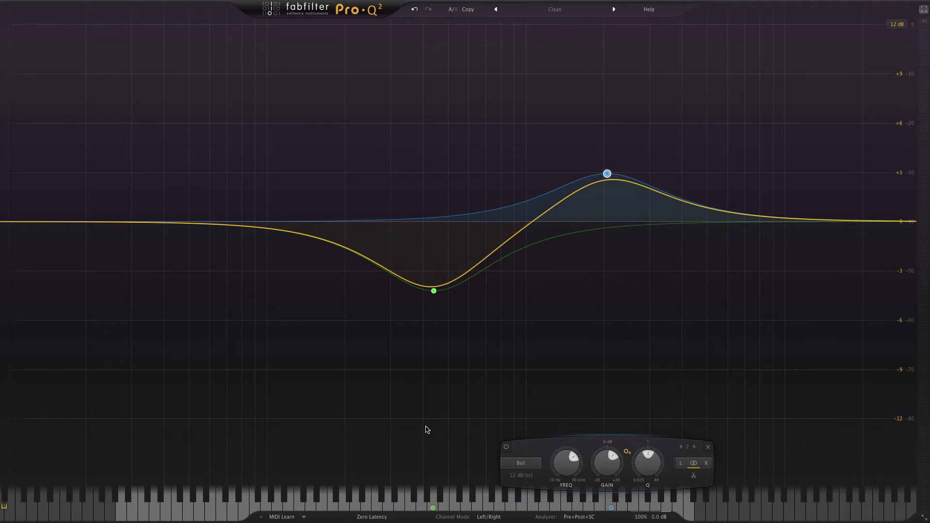
click(382, 518)
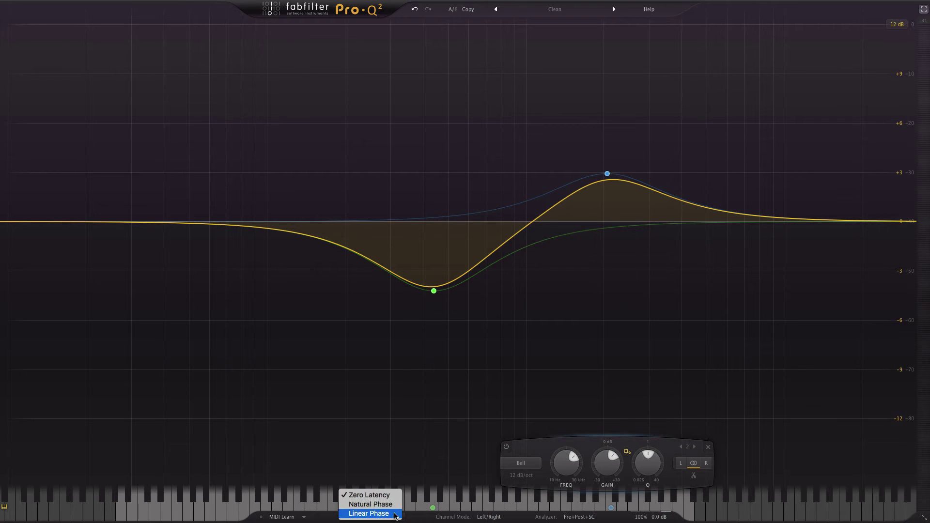
key(Escape)
Switch off the Pre, Post and SC spectrums in the analyzer settings.
click(579, 517)
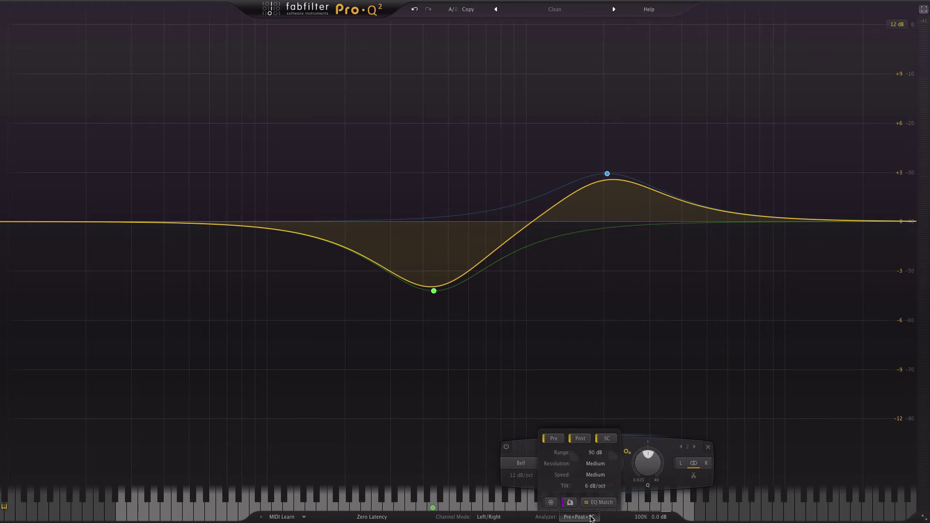
click(555, 439)
click(580, 438)
click(607, 438)
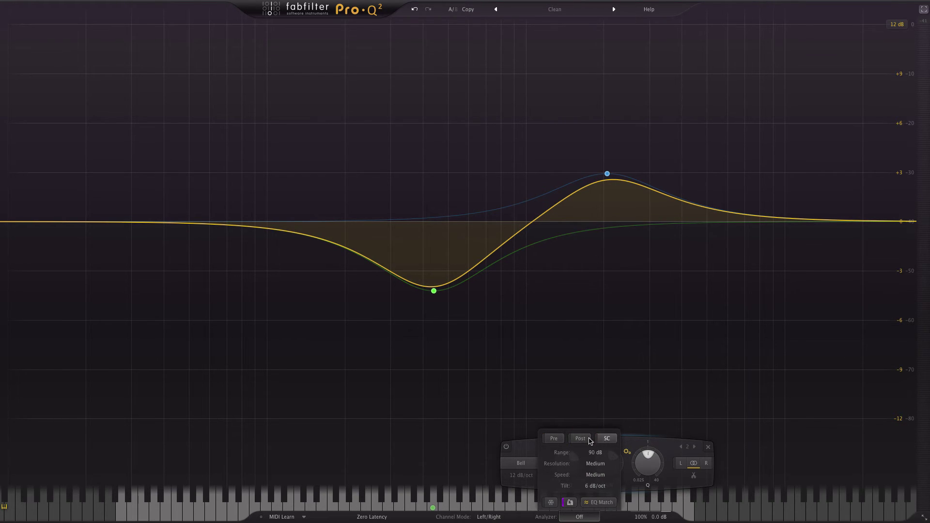
Compare the Pre and Post spectrums by toggling them, and end with Pre, Post and SC all enabled.
click(556, 440)
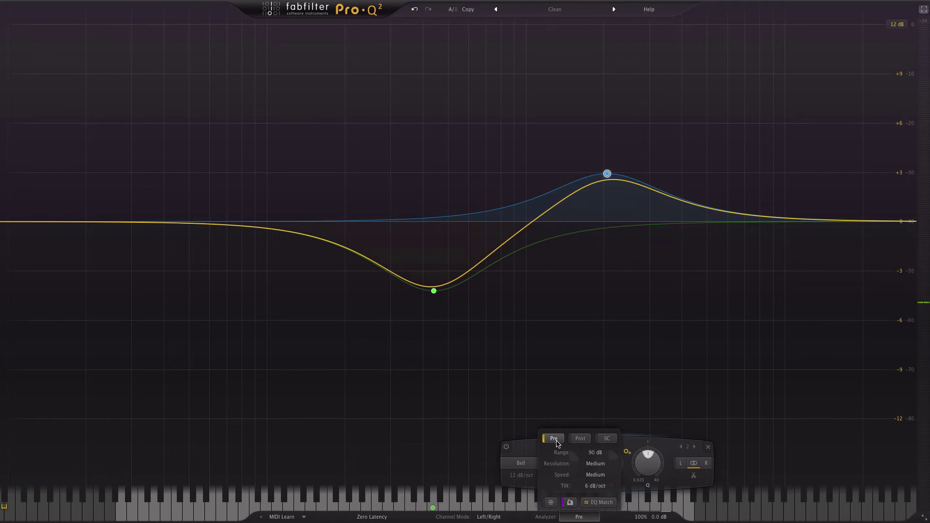
click(581, 441)
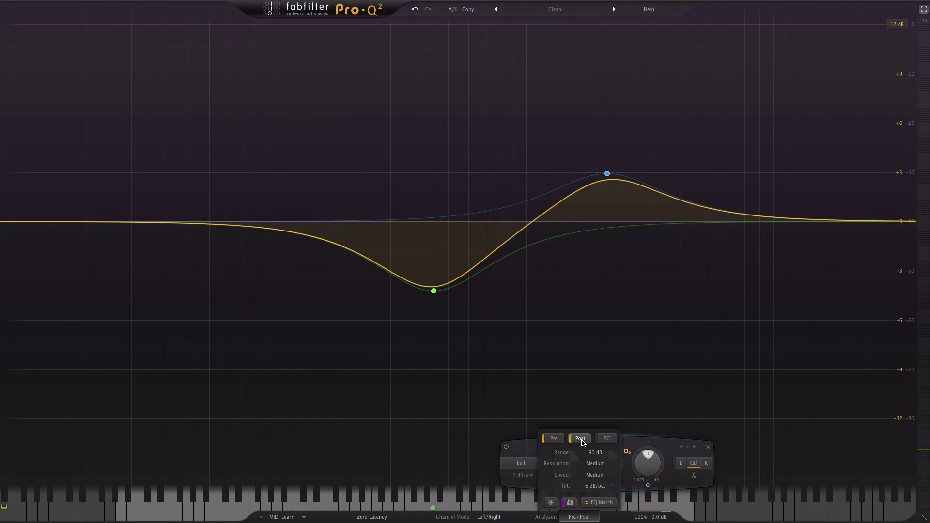
click(554, 439)
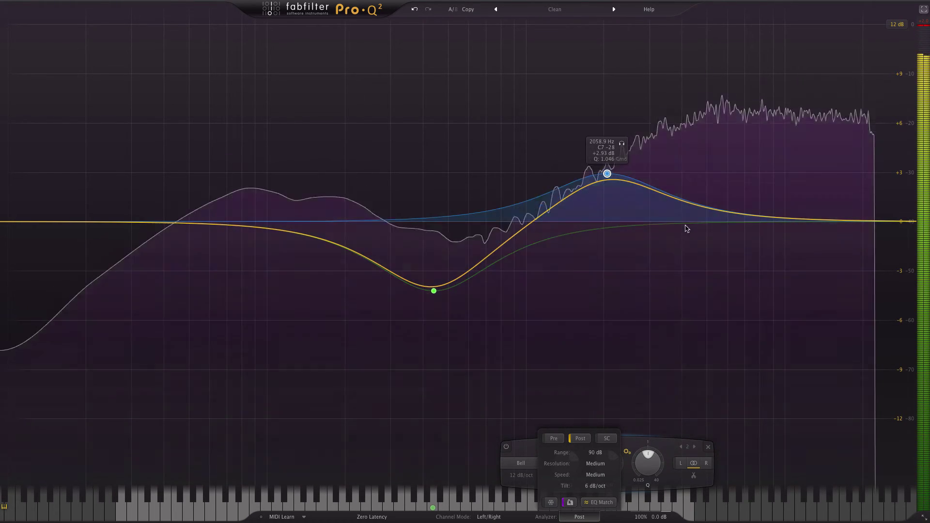
click(555, 439)
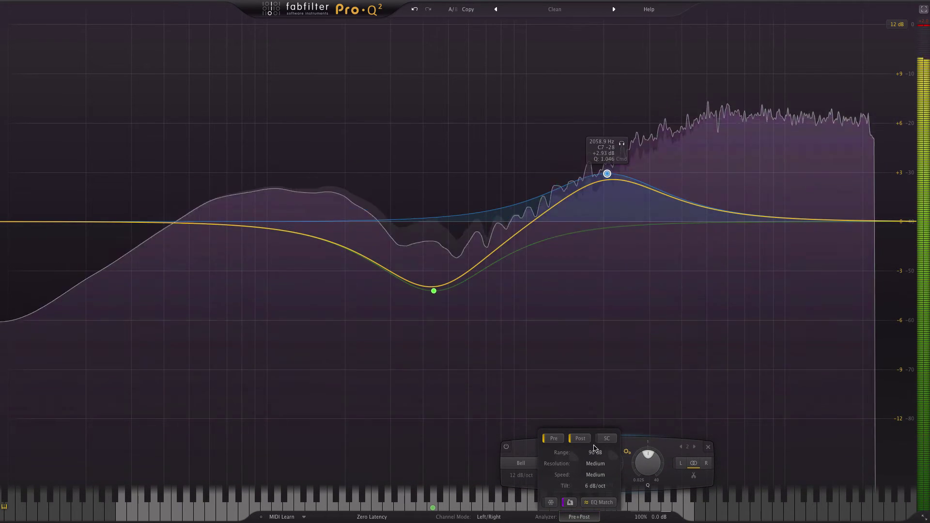
click(607, 438)
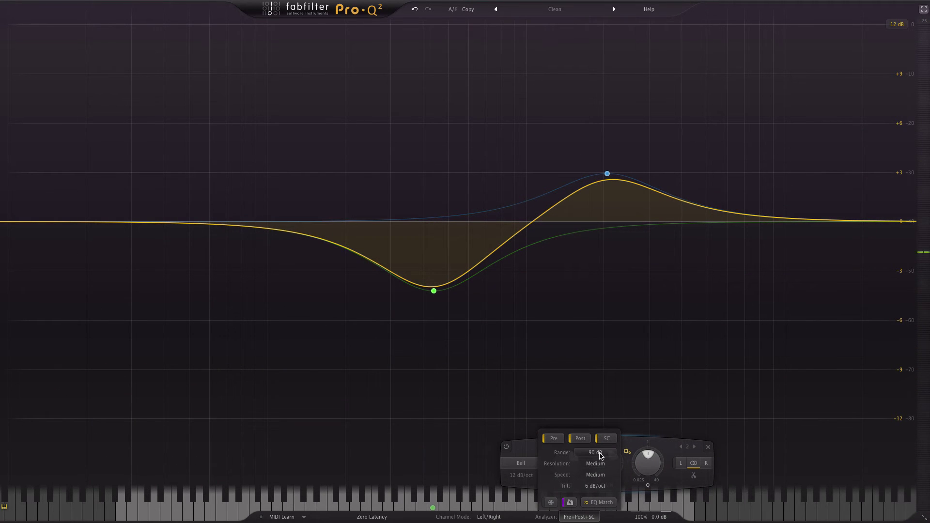
Try the 120 dB and 60 dB analyzer ranges and return the range to 90 dB.
mouse_move(606, 456)
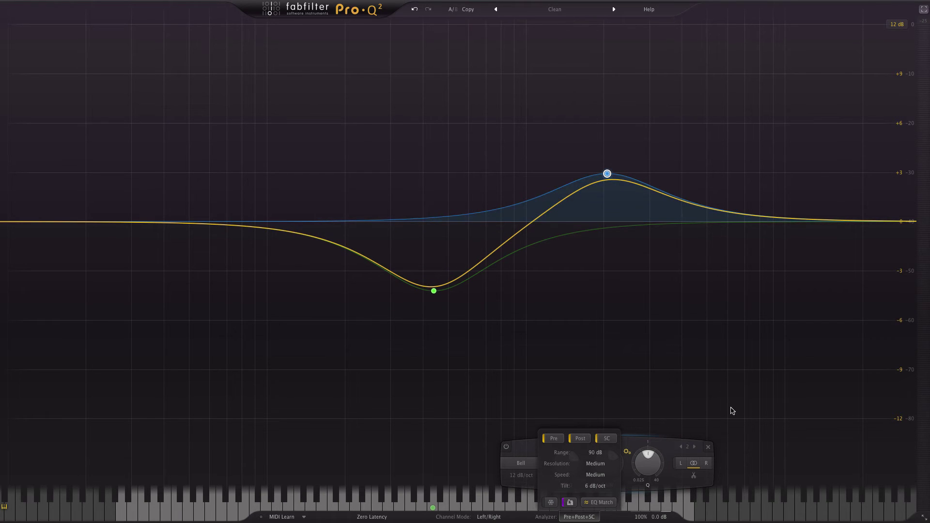
click(595, 453)
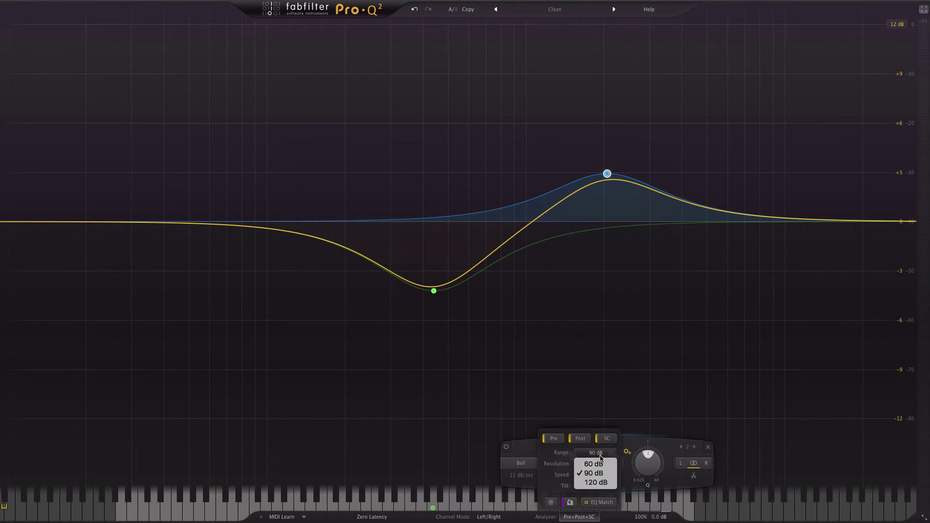
click(597, 483)
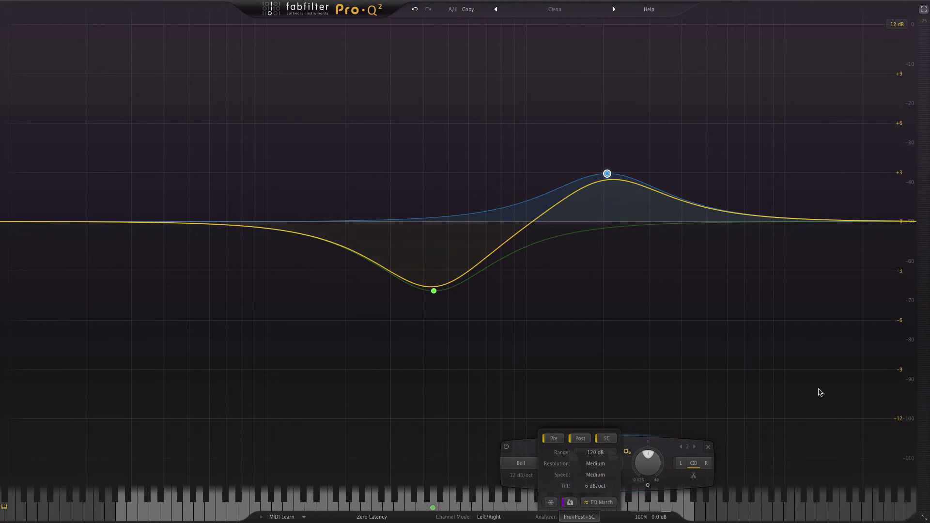
click(596, 452)
click(600, 464)
click(601, 455)
click(596, 473)
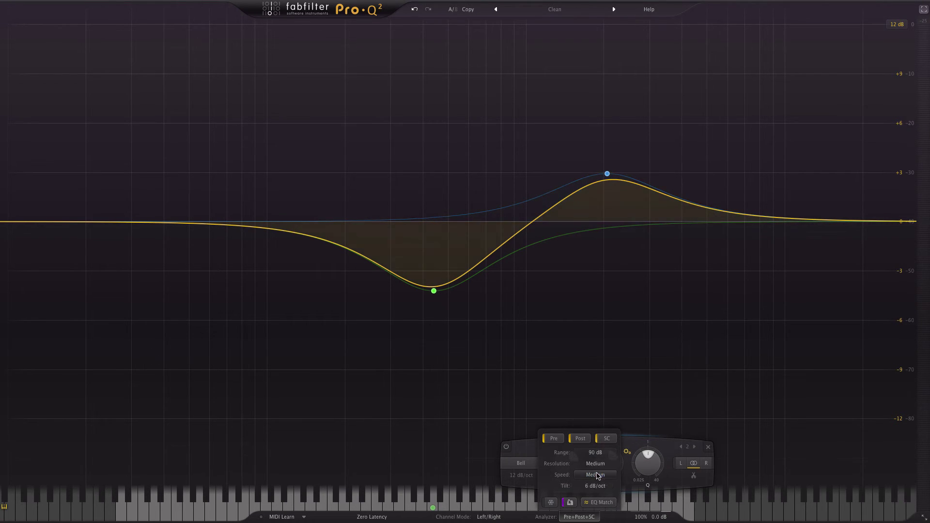
Look through the analyzer's resolution and speed choices, leaving both on Medium.
click(599, 464)
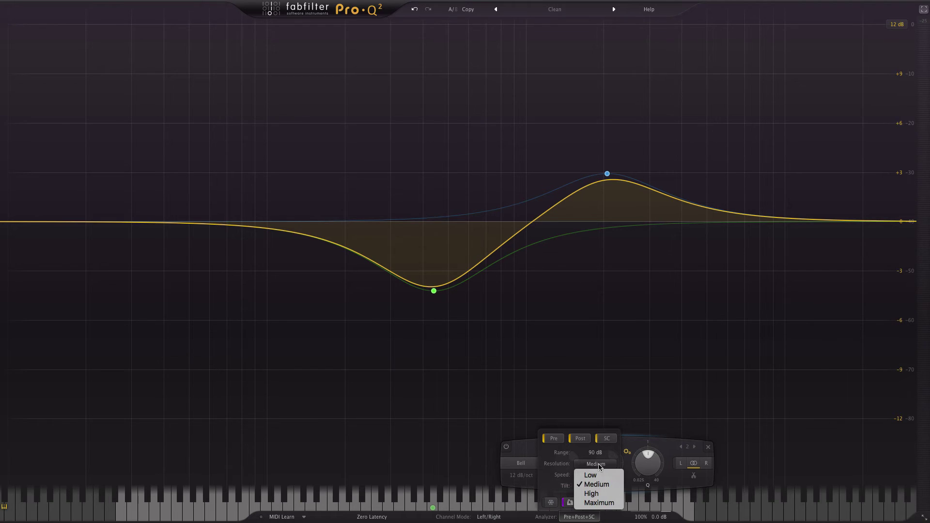
click(567, 463)
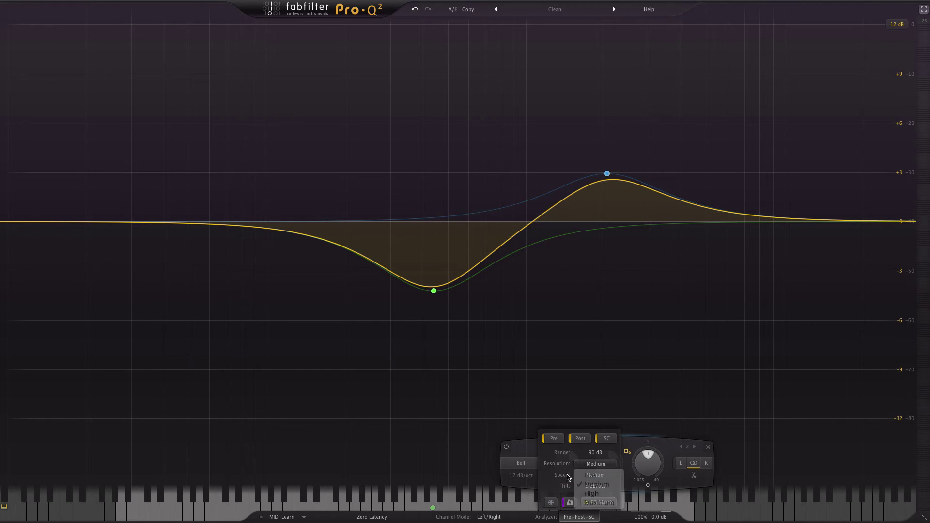
click(595, 476)
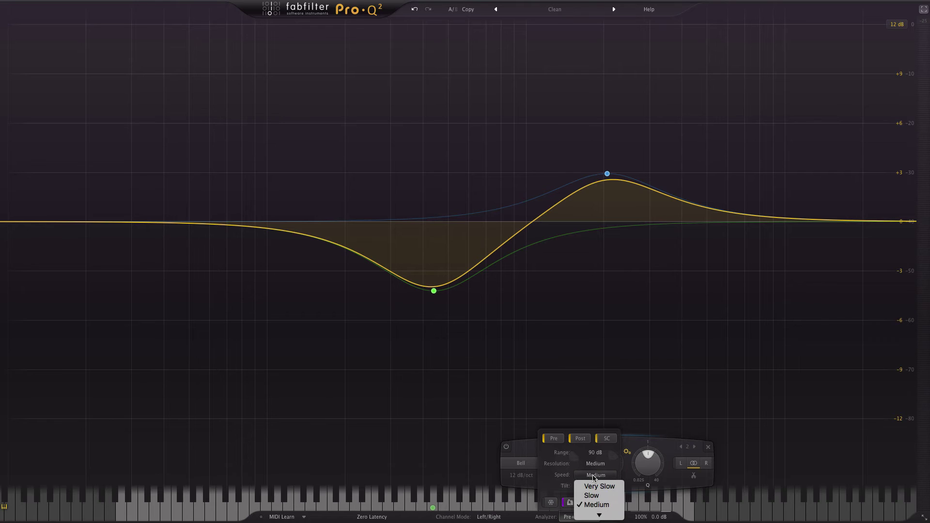
click(562, 477)
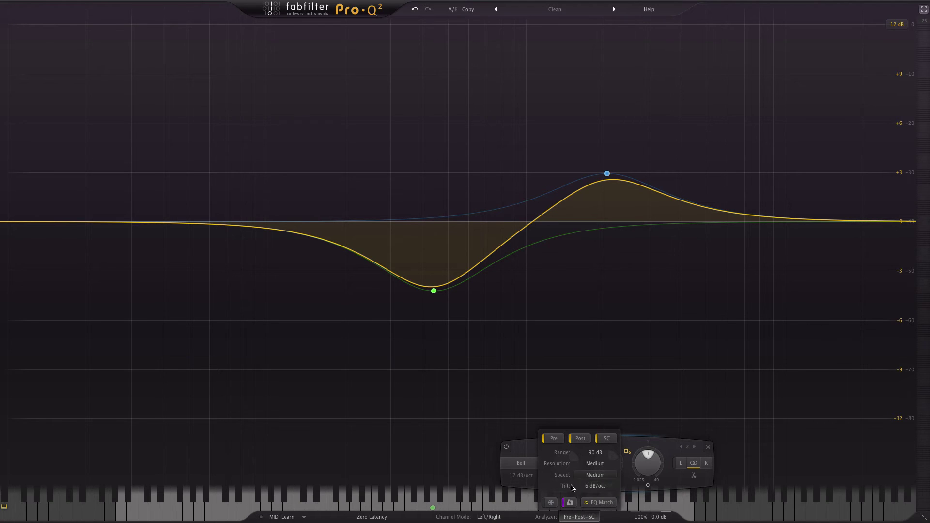
Look through the analyzer's tilt choices, keeping 6 dB/oct, and try freezing and releasing the spectrum.
click(598, 487)
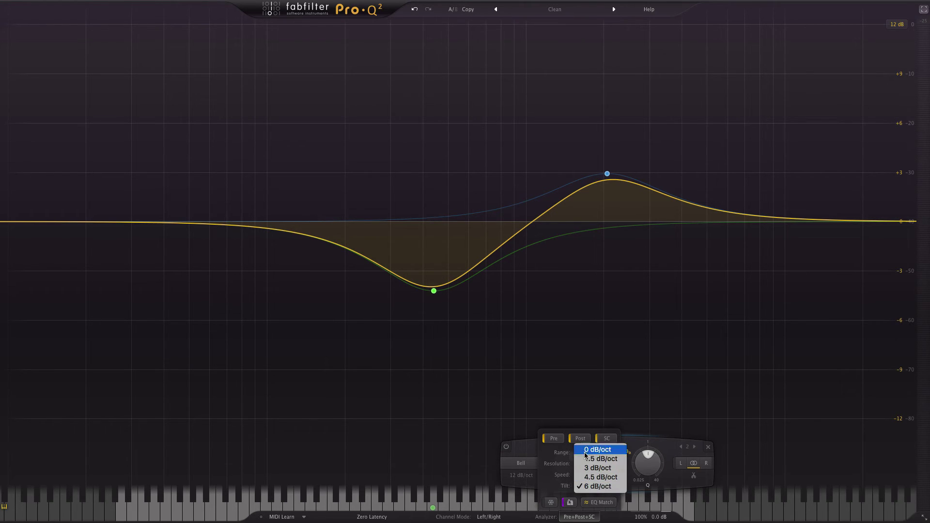
click(557, 462)
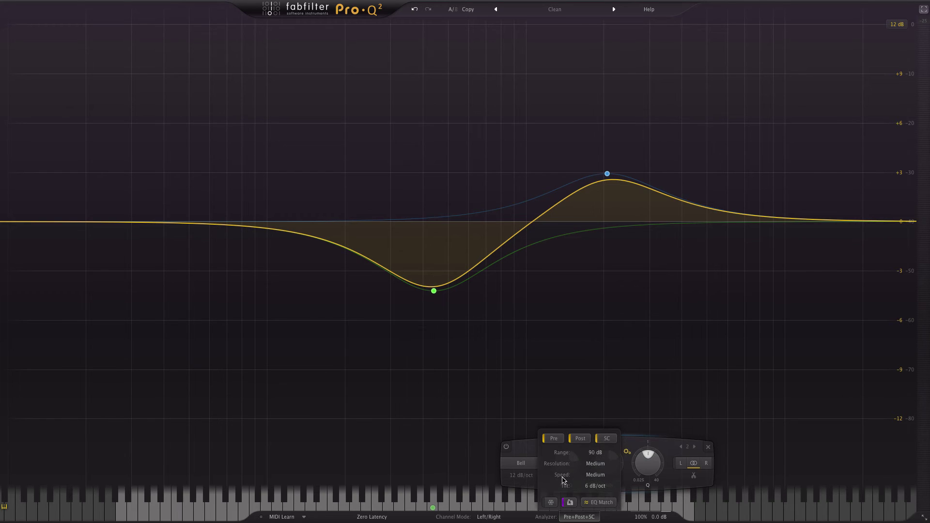
click(551, 504)
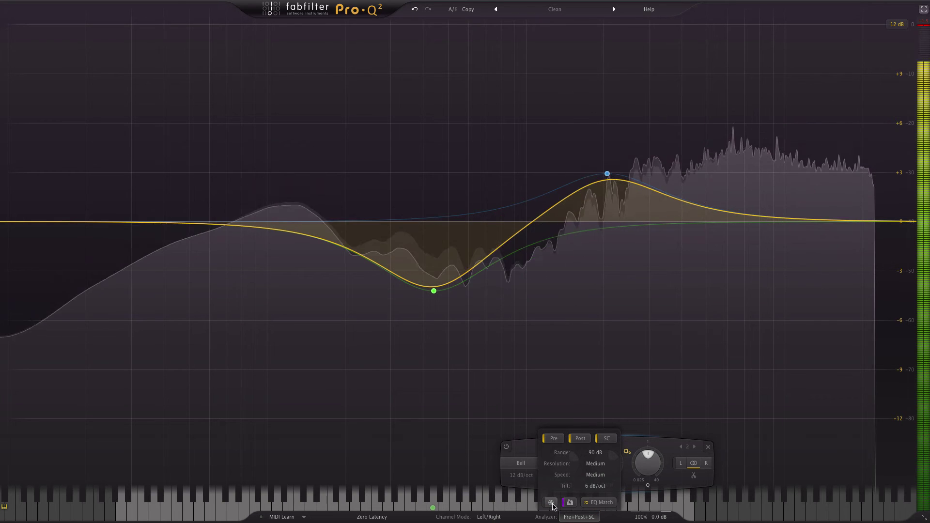
click(551, 503)
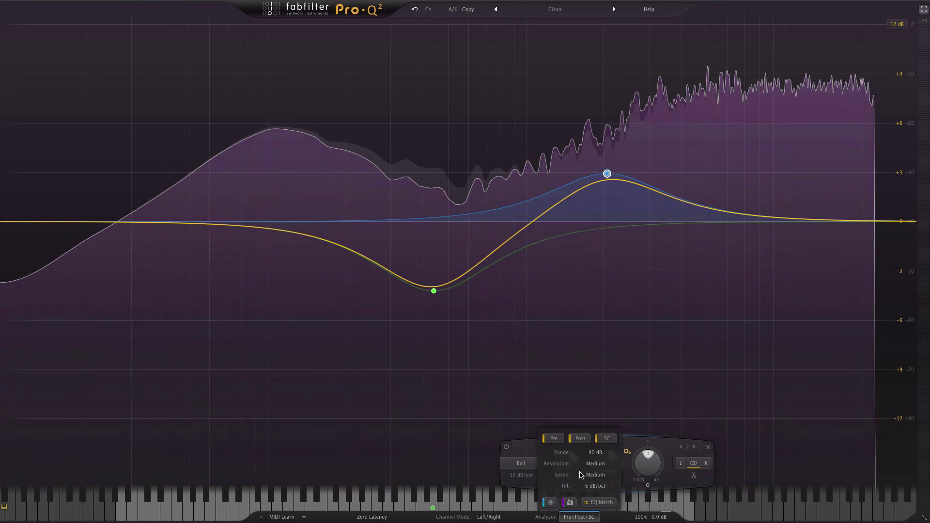
click(551, 505)
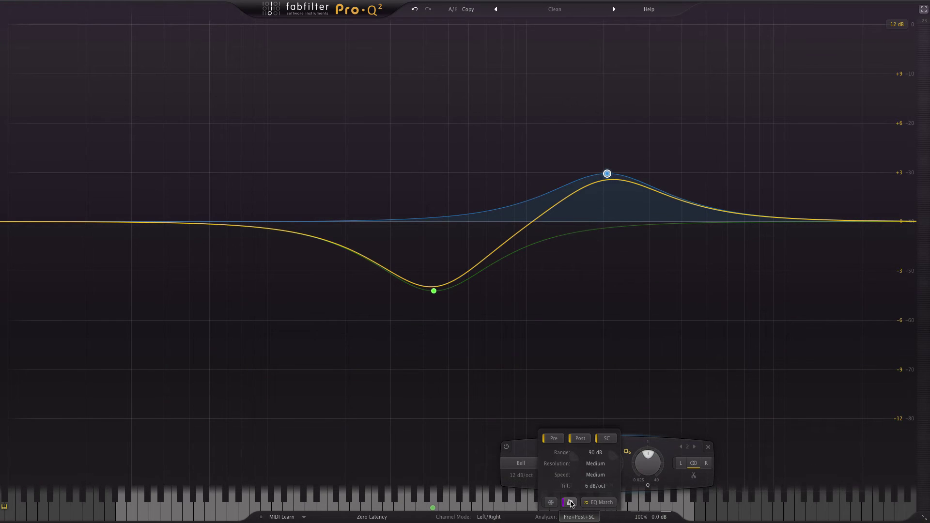
Play the track, grab the spectrum peak near 1.75 kHz as a new band, and close the analyzer settings.
mouse_move(571, 504)
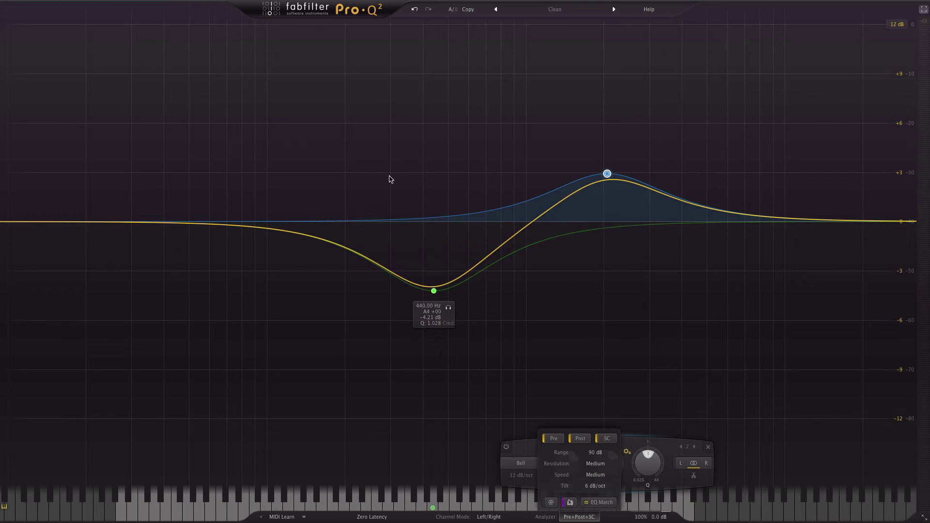
key(space)
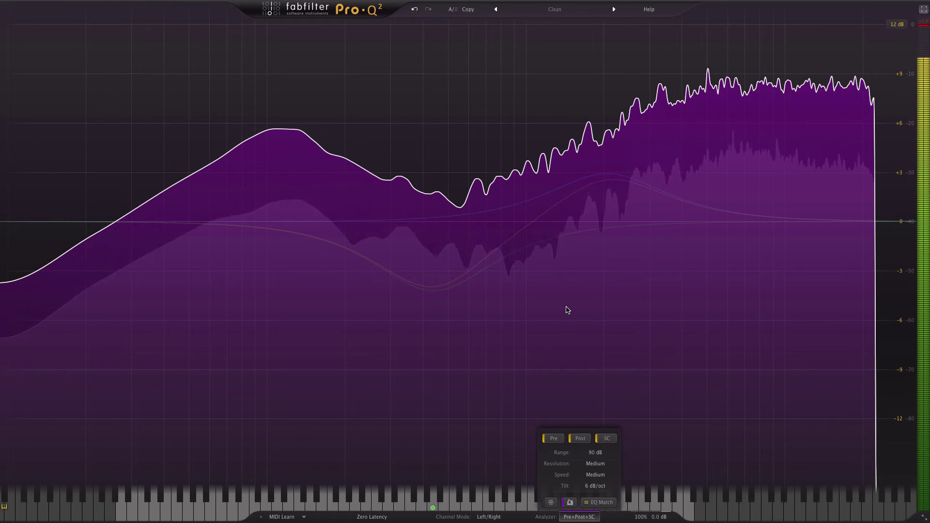
click(590, 120)
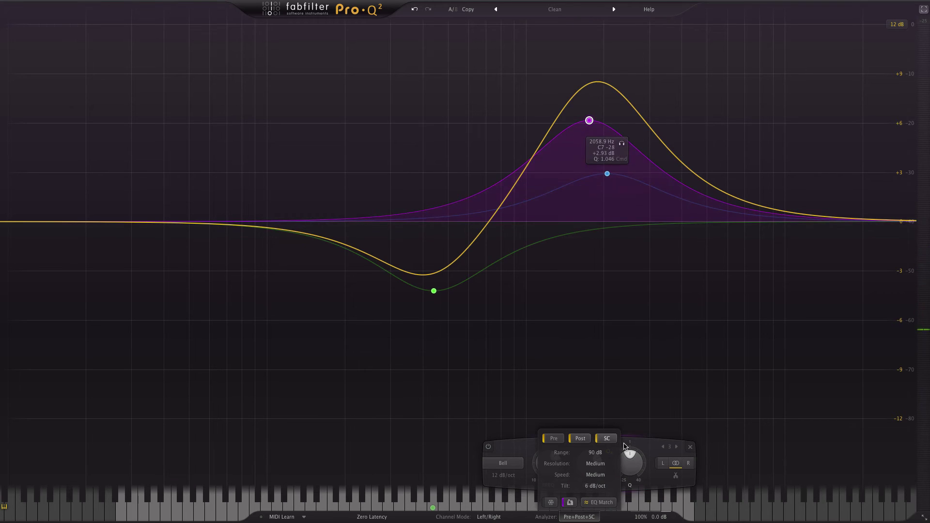
click(581, 517)
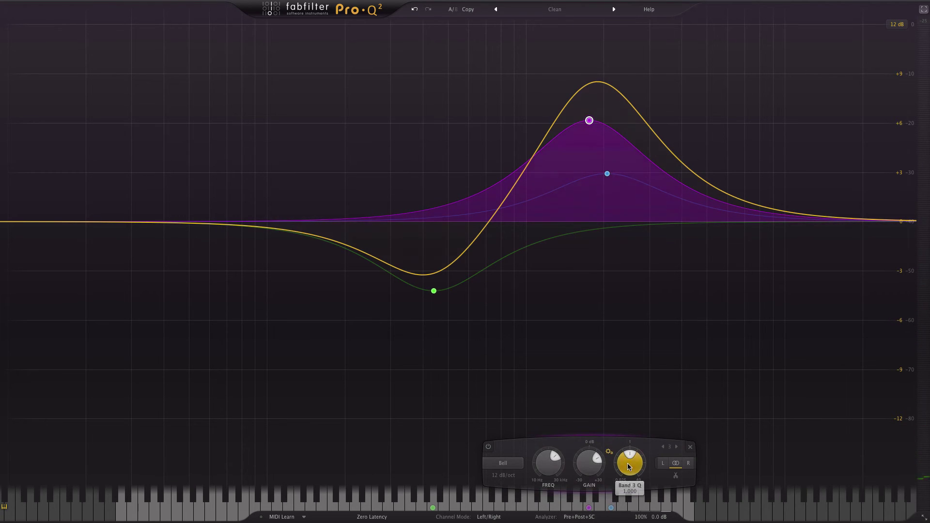
Narrow the band near 1.75 kHz to a Q of about 16.8 and lower its gain to a small cut.
scroll(631, 466, down, 3)
drag(634, 474, 634, 418)
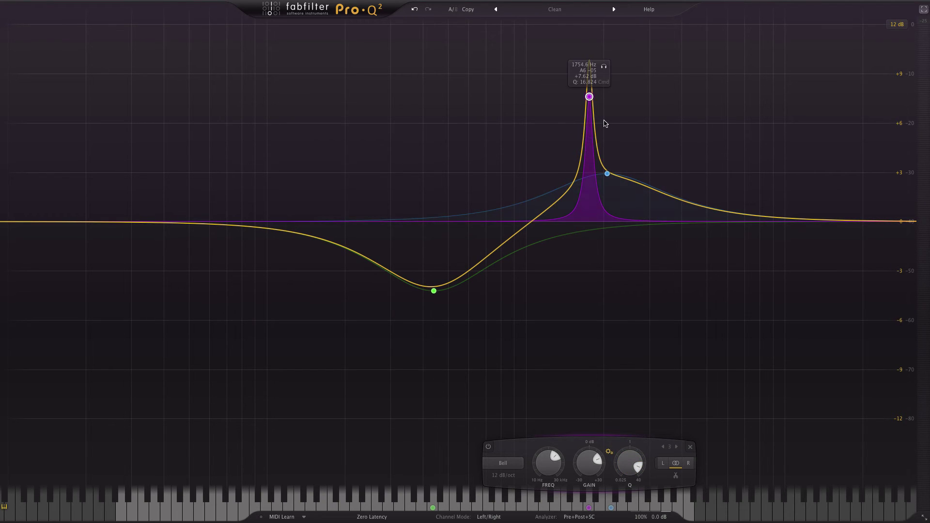
drag(588, 458, 557, 507)
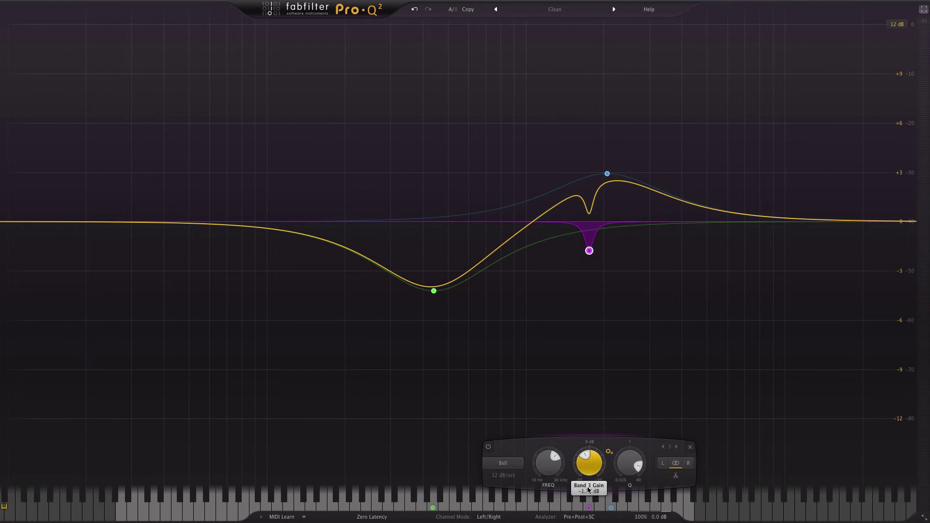
Grab the spectrum peak near 5 kHz as a band, narrow its Q to about 11.5 and lower its gain to a slight cut.
click(579, 517)
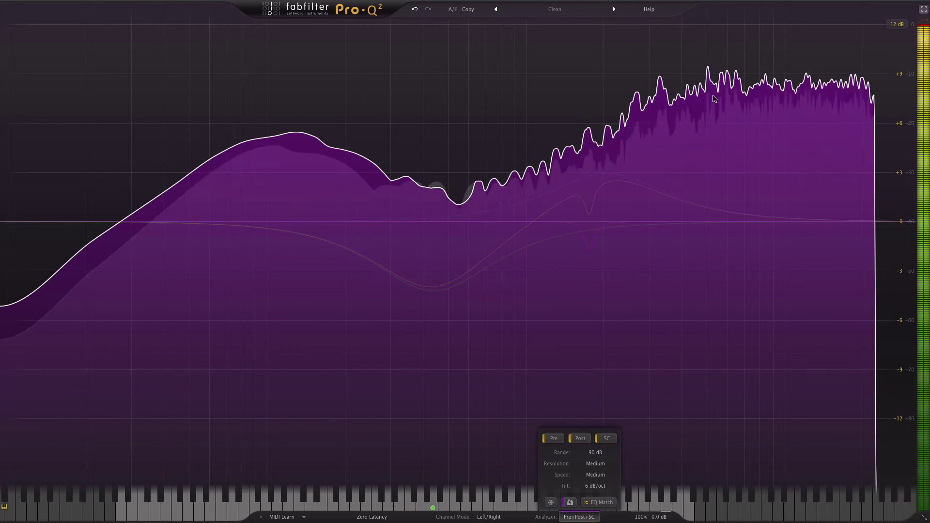
click(708, 69)
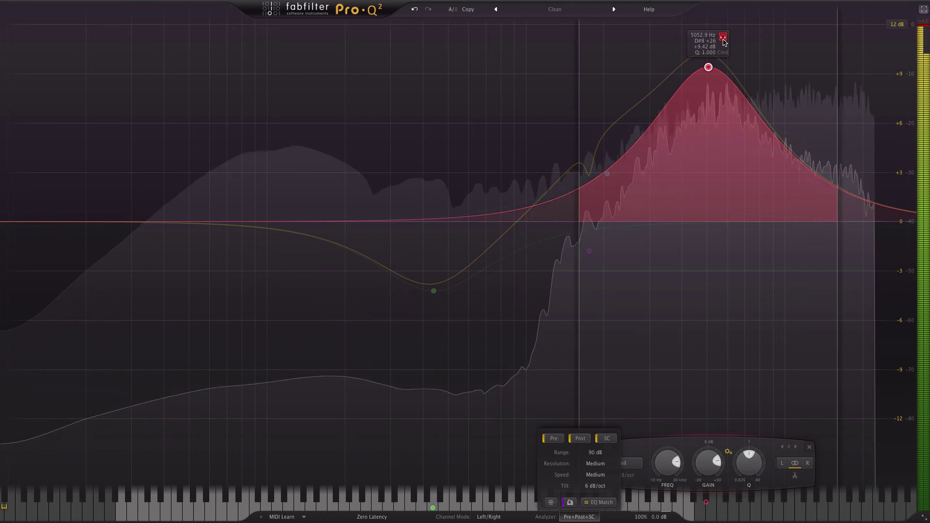
key(super)
drag(723, 37, 718, 65)
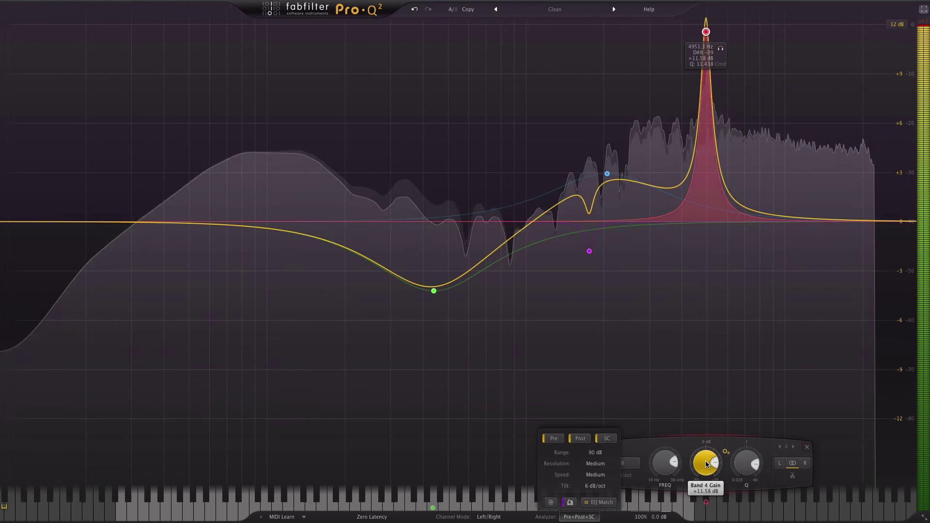
drag(706, 484, 707, 500)
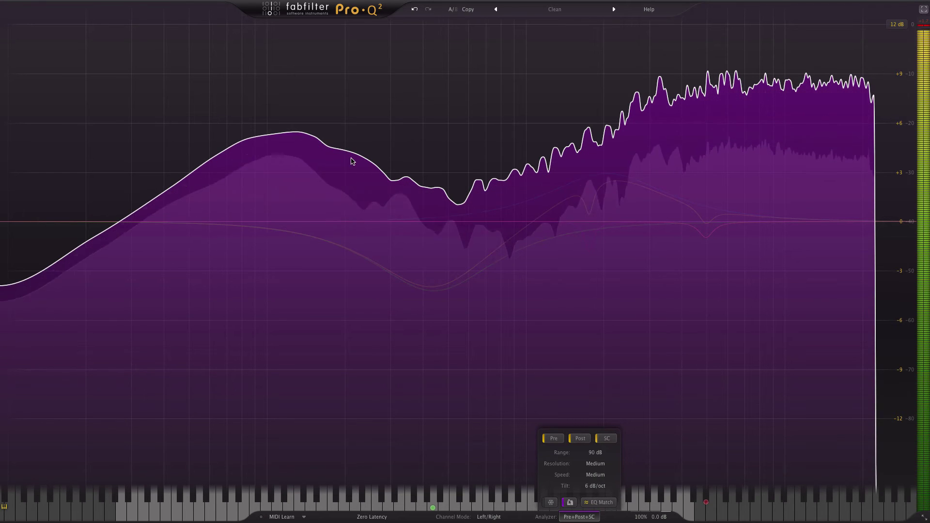
Grab the spectrum peak near 650 Hz as a new band and narrow it to a Q of about 8.
click(478, 179)
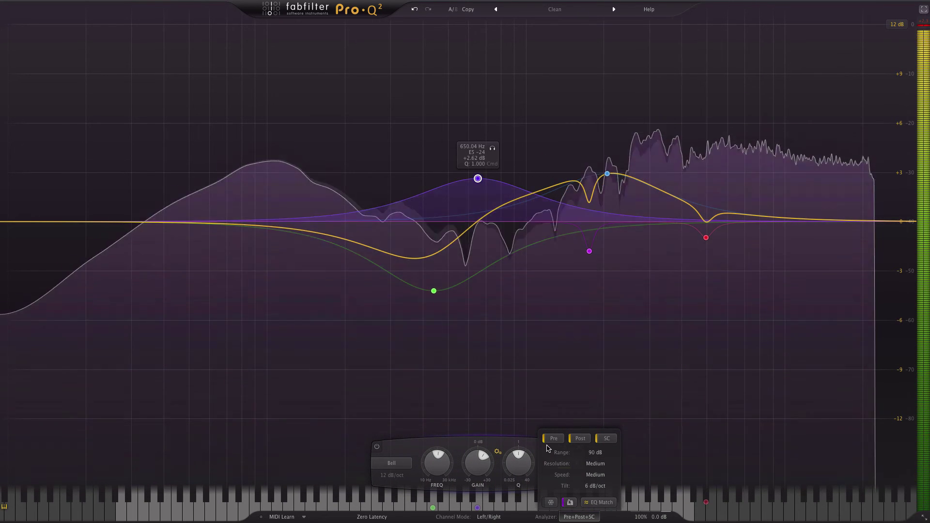
scroll(519, 458, up, 10)
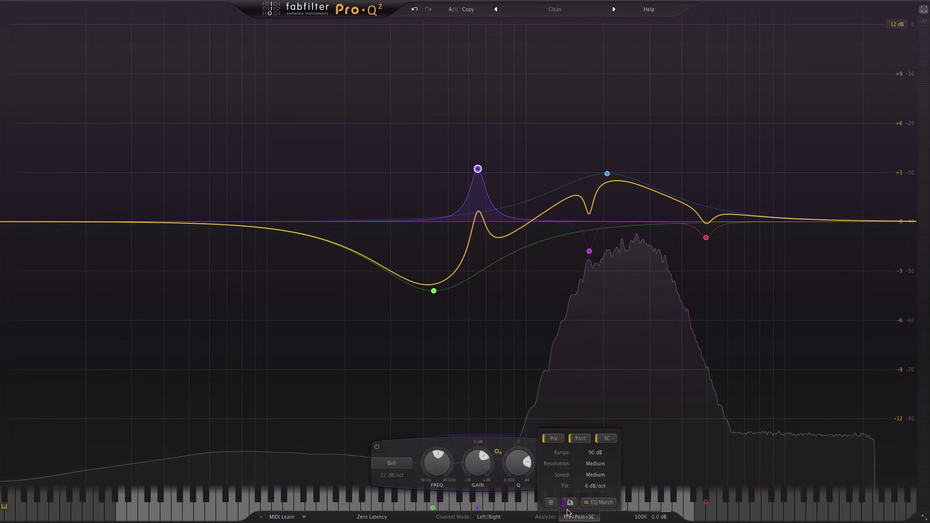
Open EQ Match, leave the full-screen plug-in view and launch the Funky 1 clip in Ableton Live.
click(602, 503)
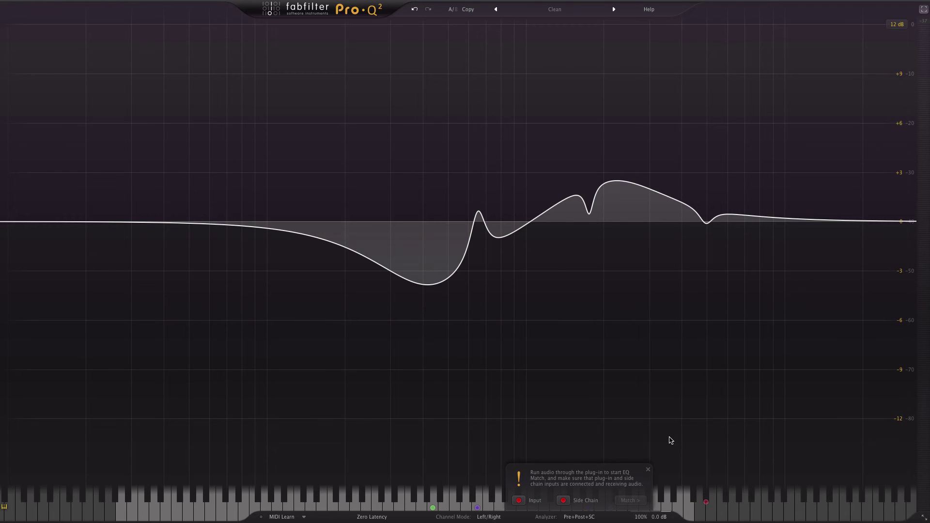
key(Escape)
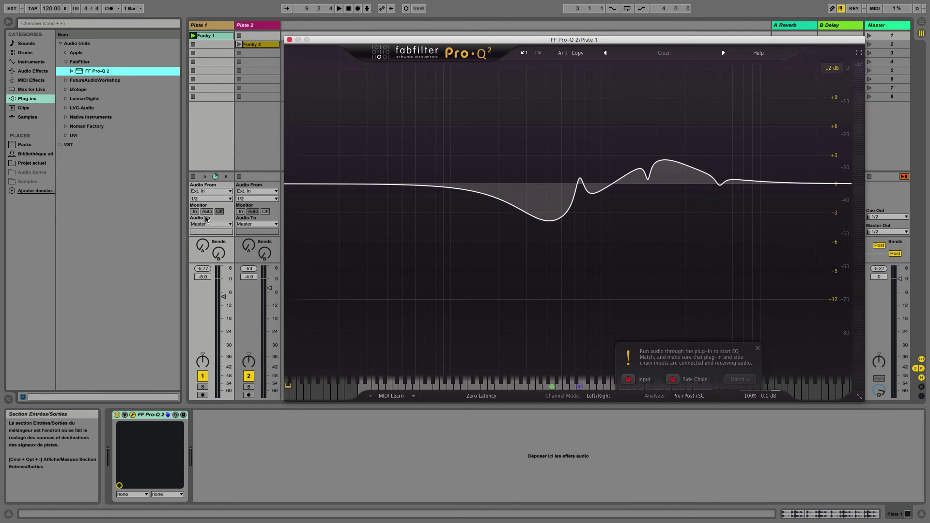
click(192, 37)
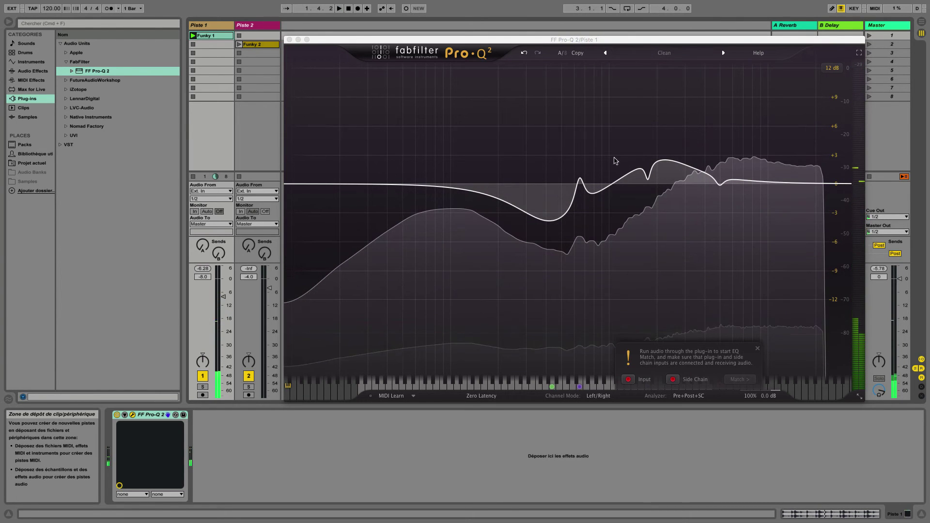
Leave EQ Match, load the Default Setting preset and freeze the analyzer spectrum while Funky 1 plays.
click(654, 90)
click(664, 53)
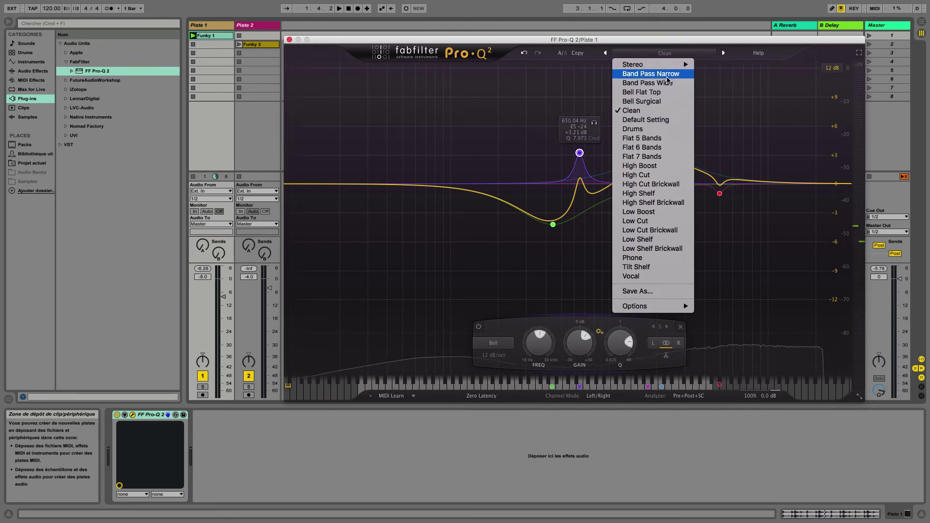
click(648, 119)
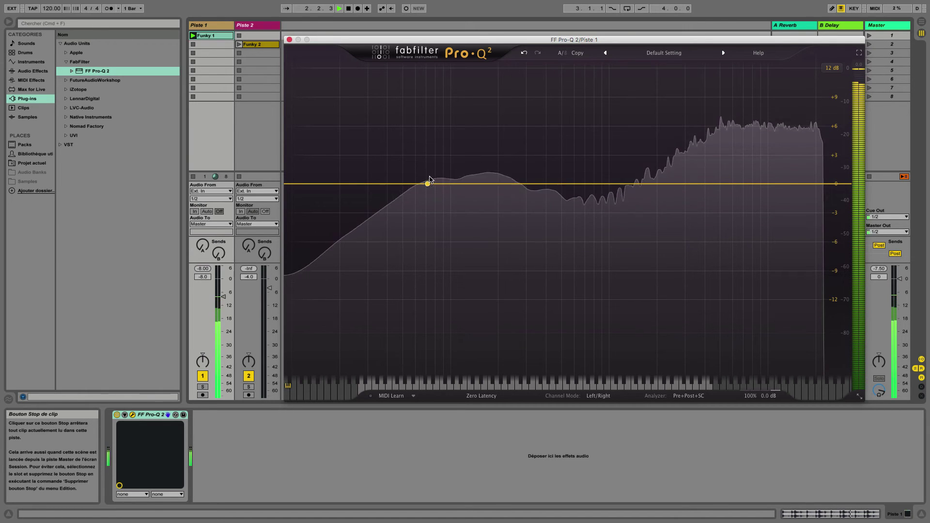
click(688, 396)
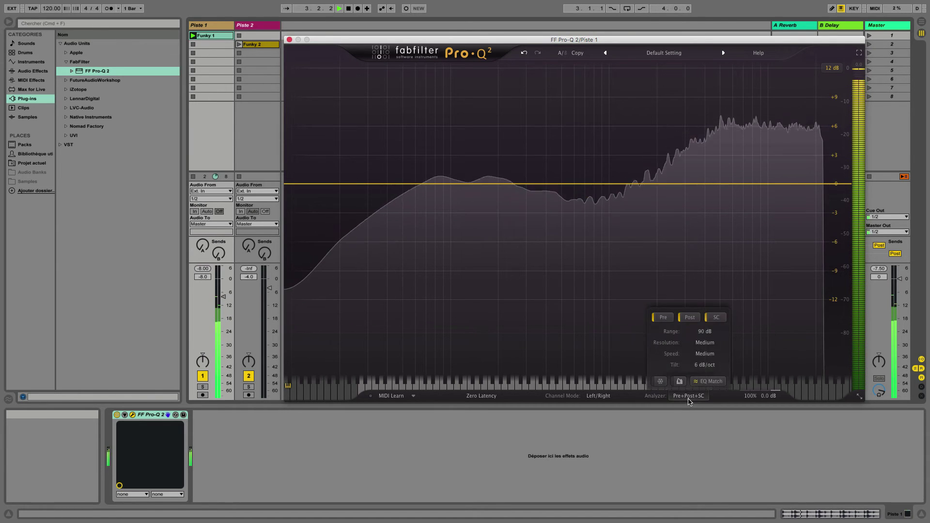
click(458, 272)
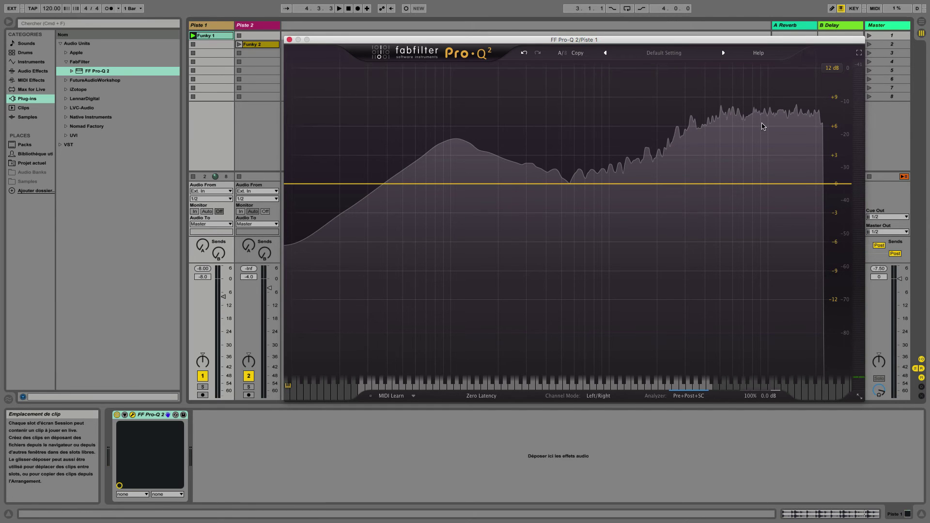
Open EQ Match from the analyzer settings and move the Funky 2 clip to the first slot of Piste 2.
click(259, 47)
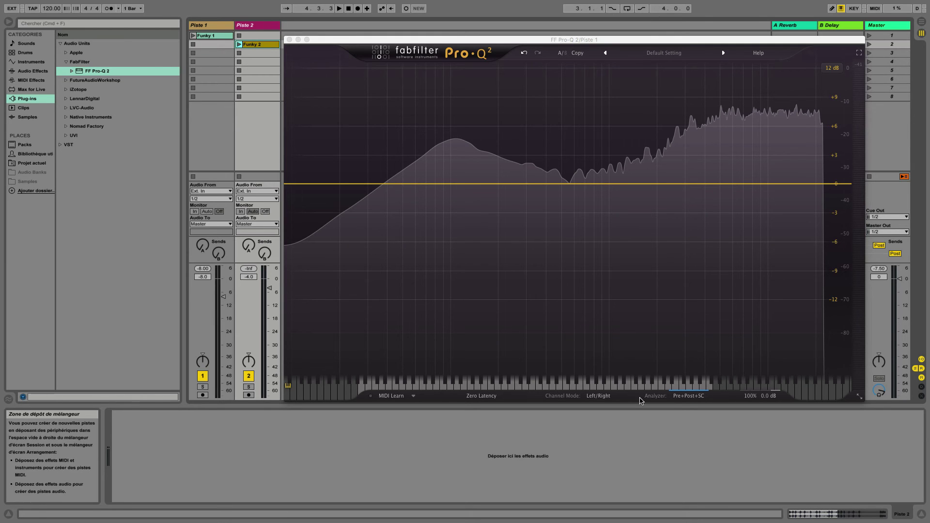
click(686, 396)
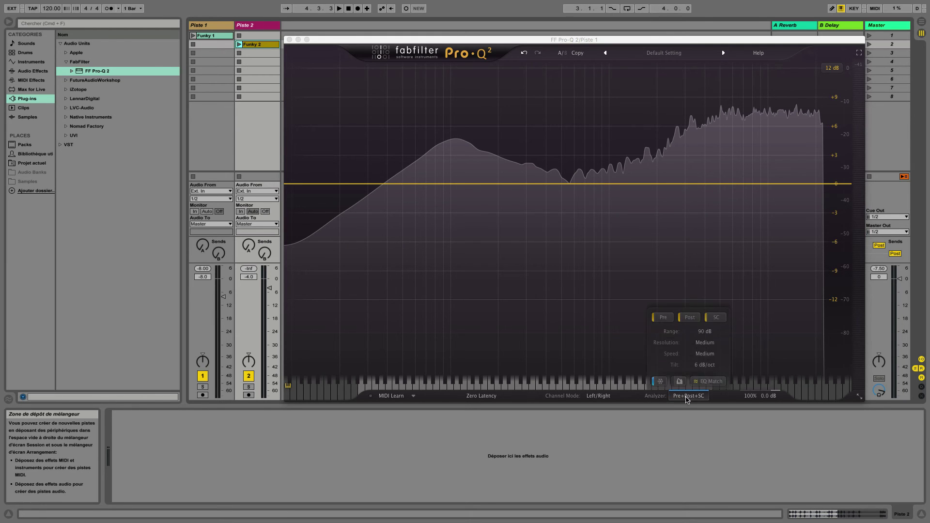
click(709, 381)
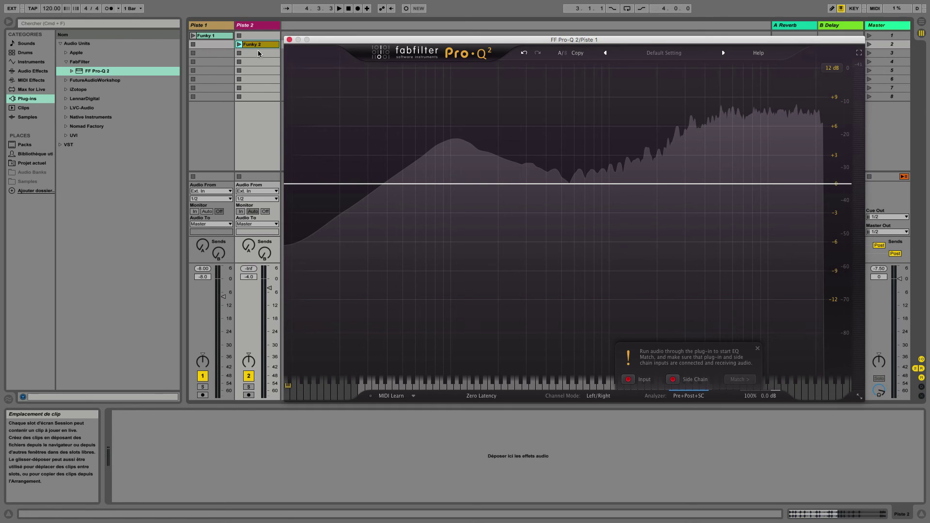
drag(264, 43, 265, 37)
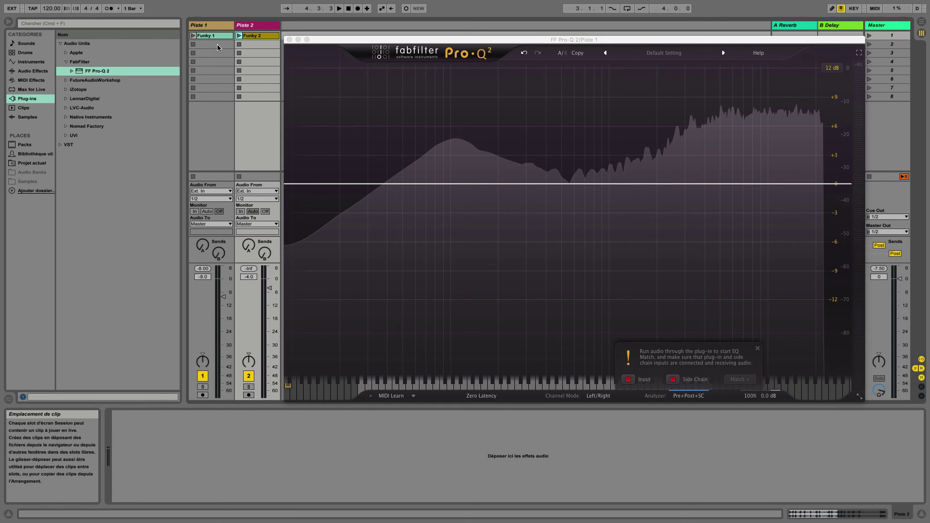
Try pausing the Input and Side Chain analysis in EQ Match, leaving both running.
click(629, 379)
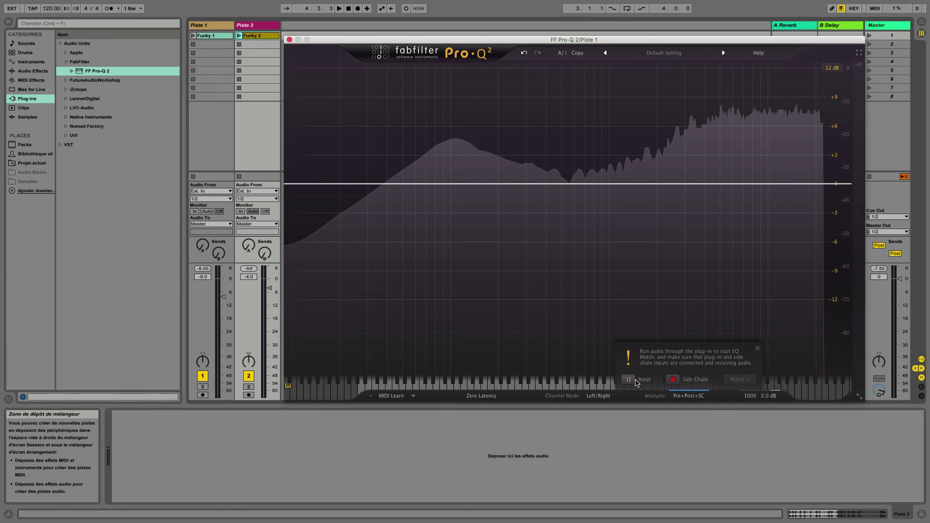
click(672, 380)
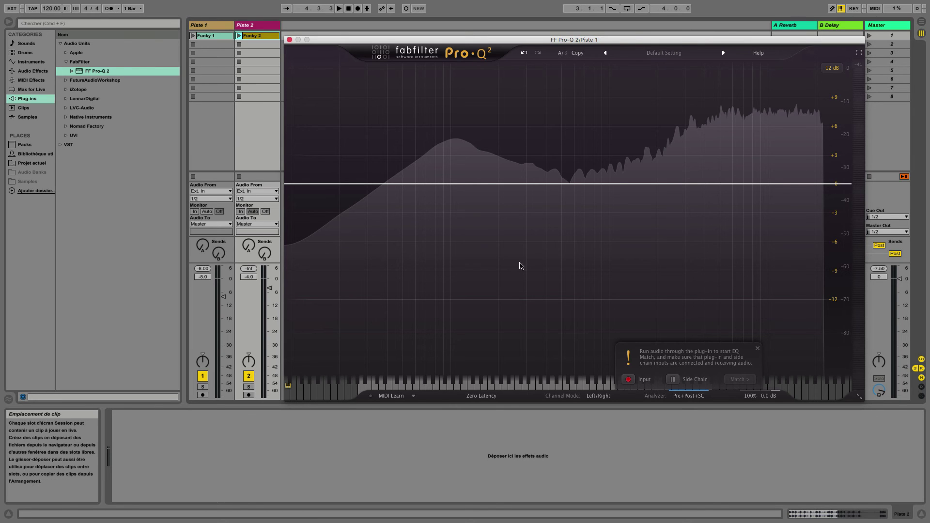
click(673, 380)
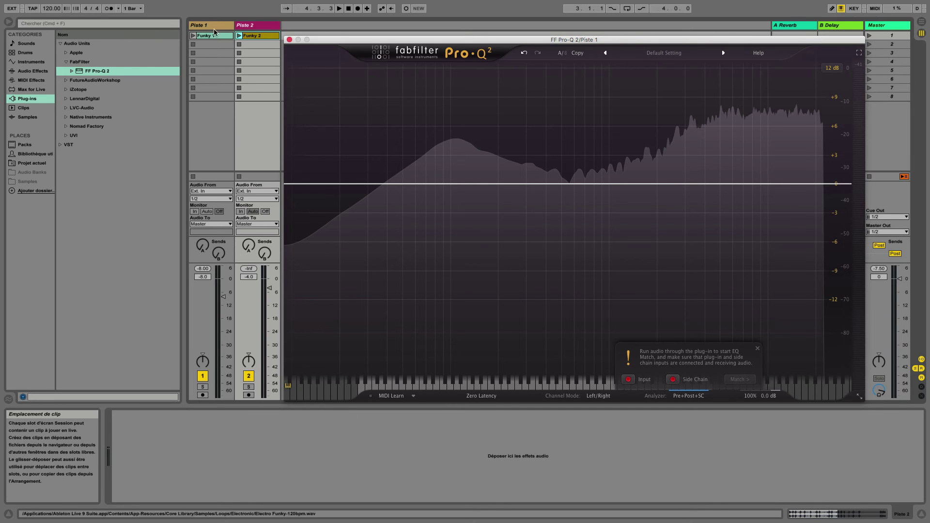
Move the FF Pro-Q 2 device from Piste 1 to Piste 2 and close EQ Match.
click(257, 29)
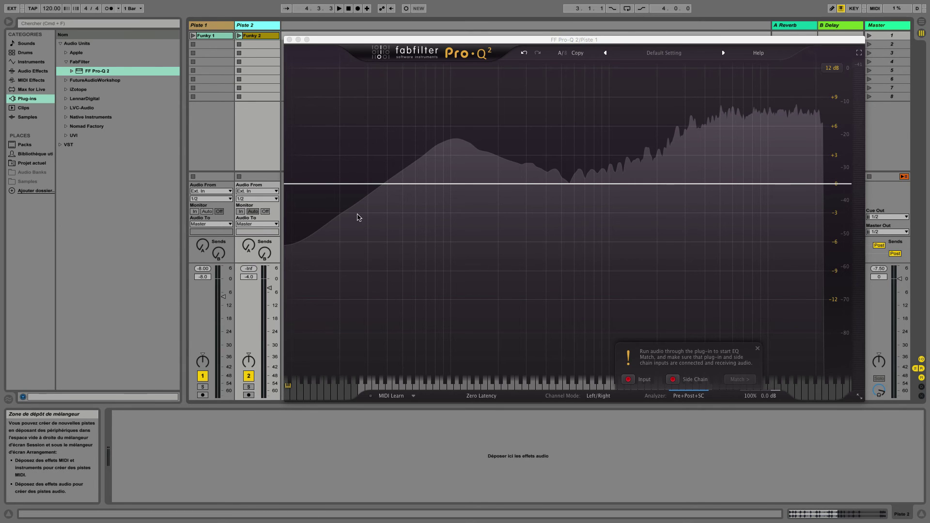
click(214, 25)
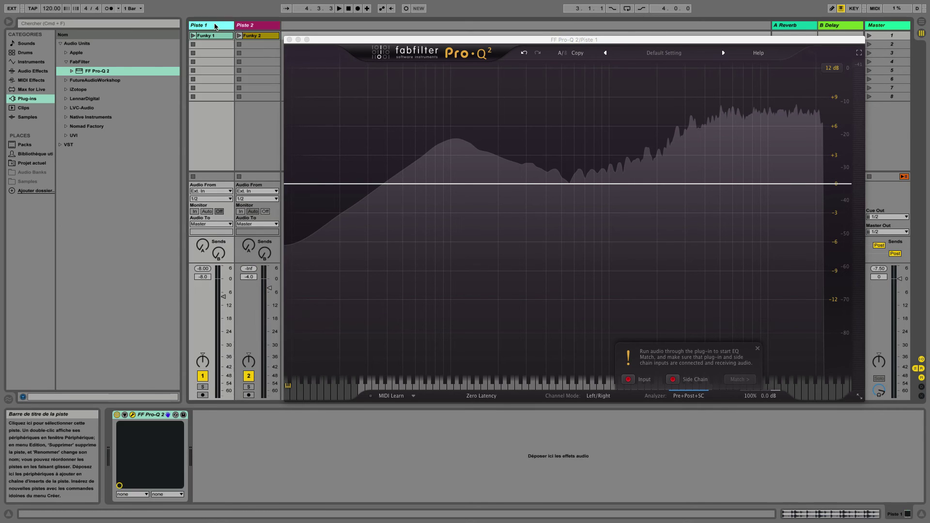
drag(147, 416, 249, 310)
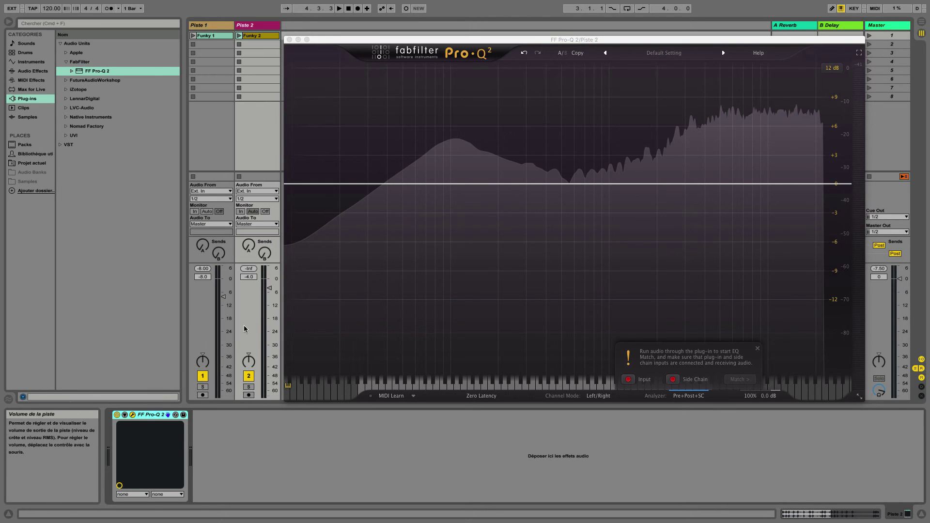
click(758, 349)
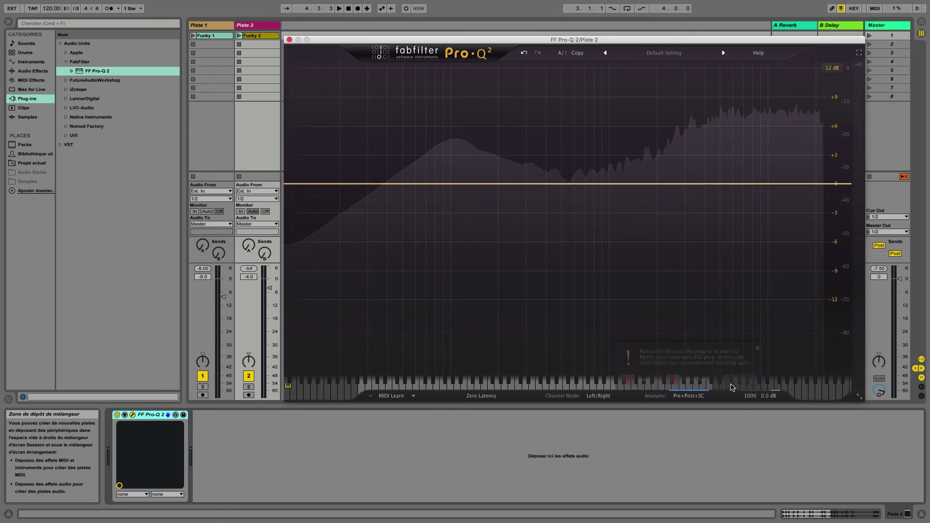
Toggle the SC spectrum off and on in the analyzer settings and open EQ Match.
click(688, 395)
click(719, 319)
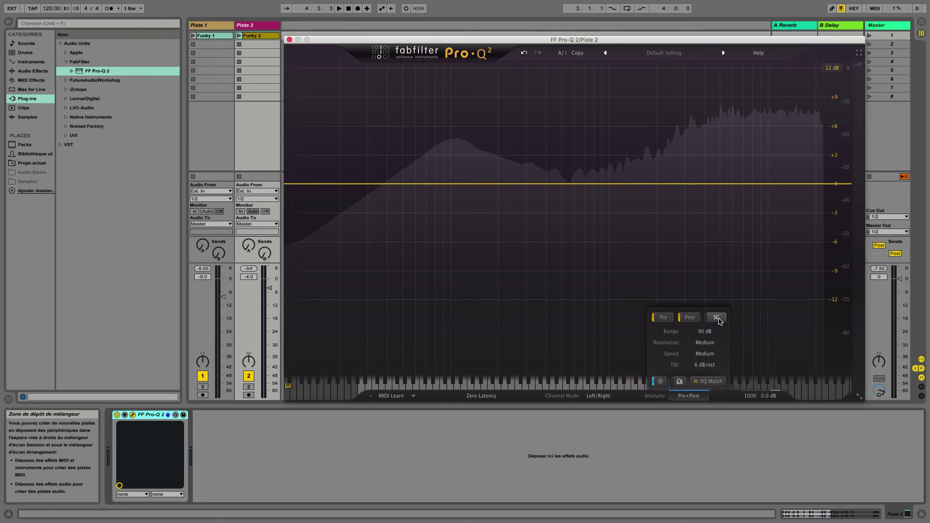
click(719, 319)
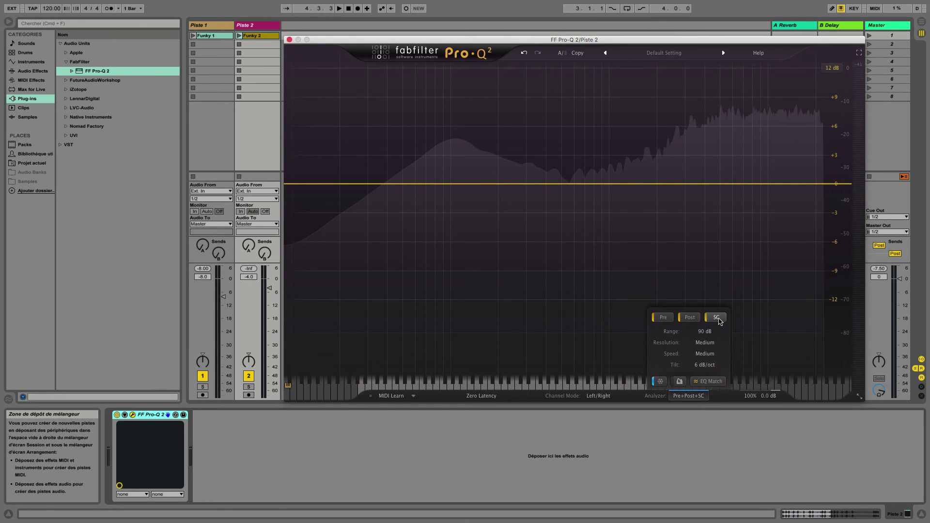
click(706, 397)
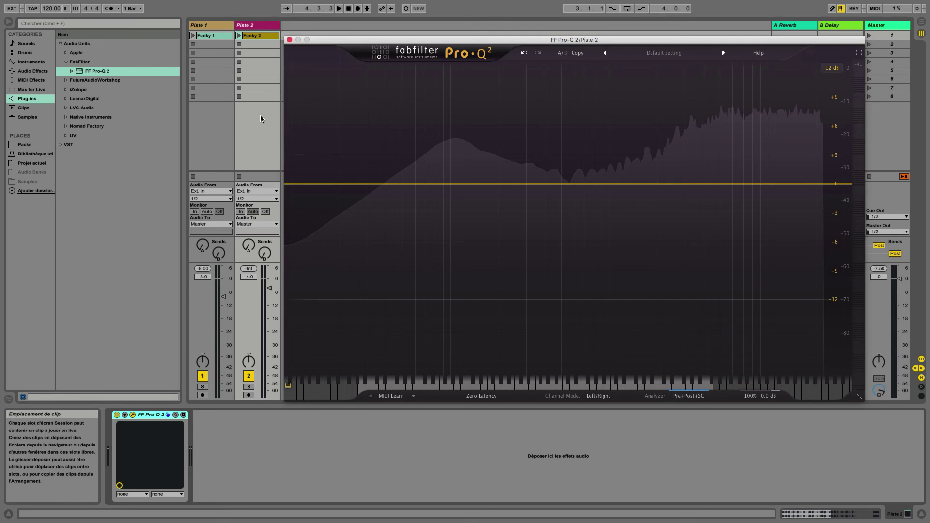
click(707, 398)
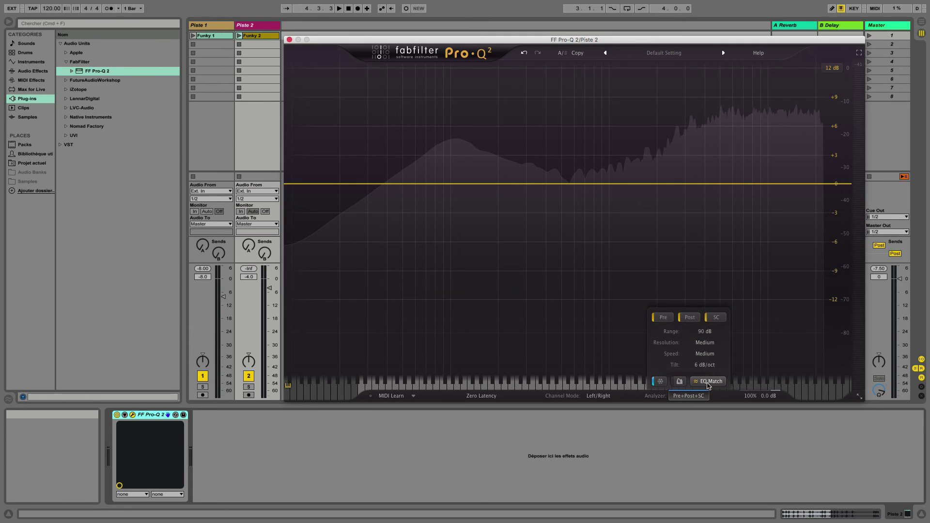
click(712, 381)
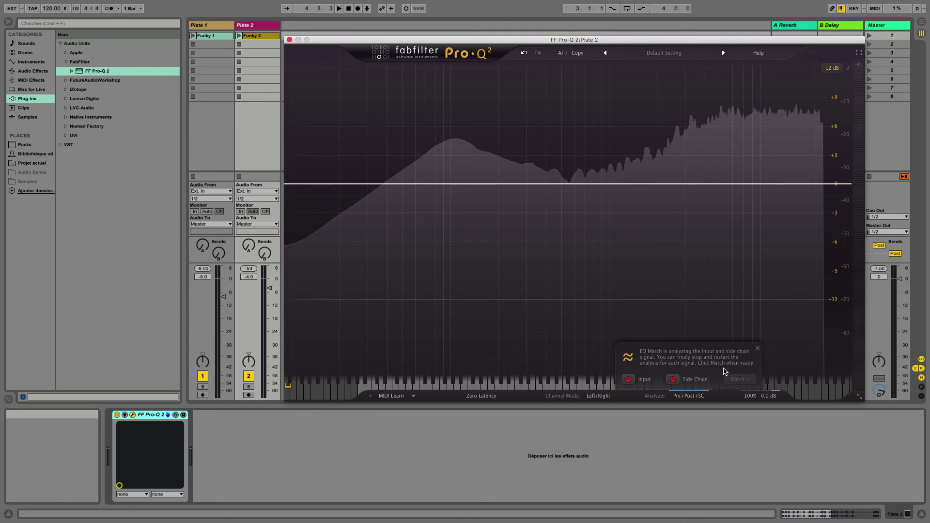
Try stopping and restarting the Side Chain and Input analysis in EQ Match.
click(626, 380)
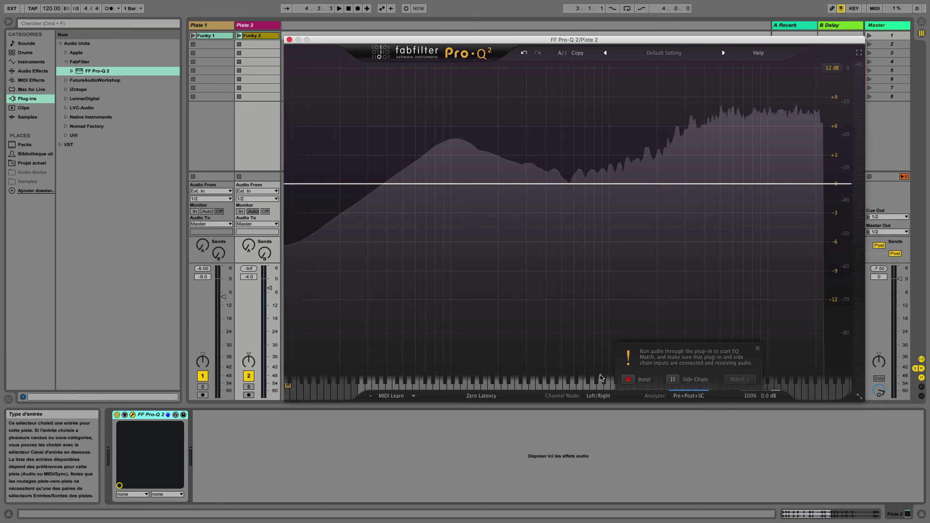
click(673, 383)
click(636, 381)
click(629, 382)
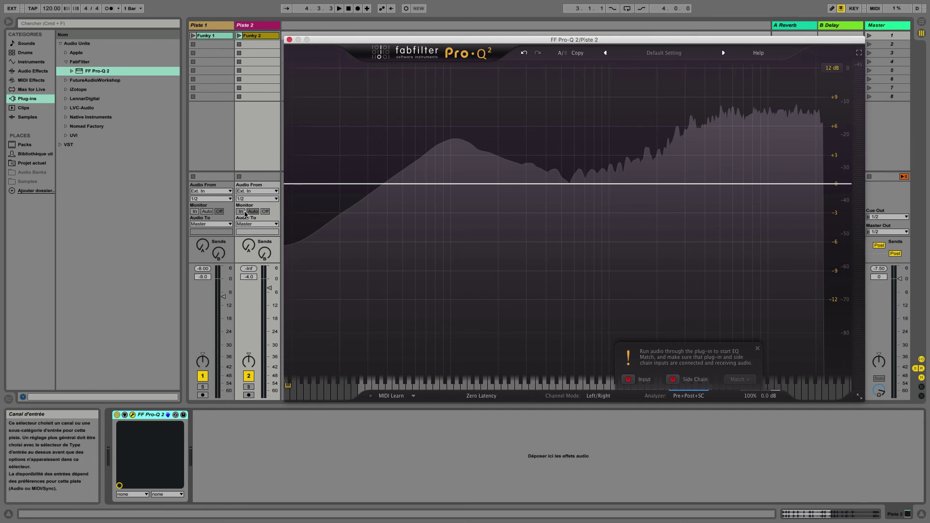
Play scene 1 briefly while EQ Match is analyzing and stop playback.
click(870, 36)
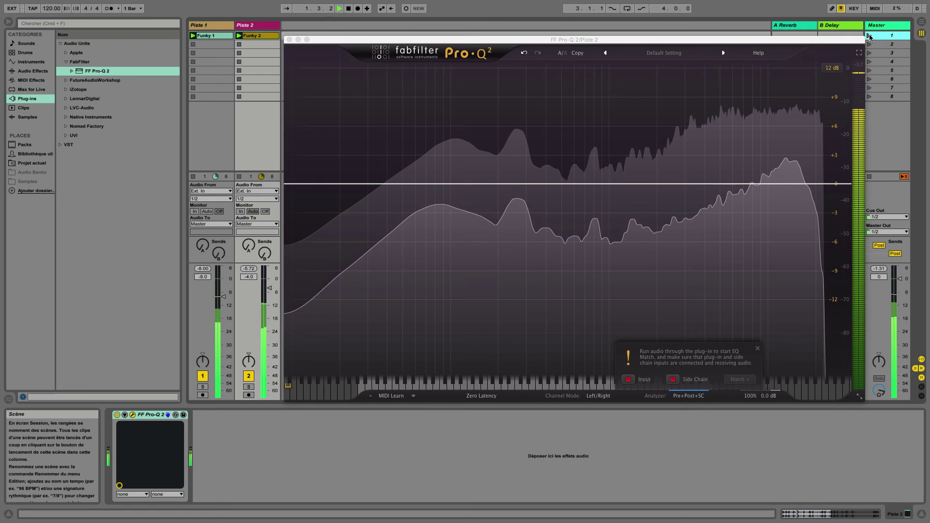
key(space)
click(726, 372)
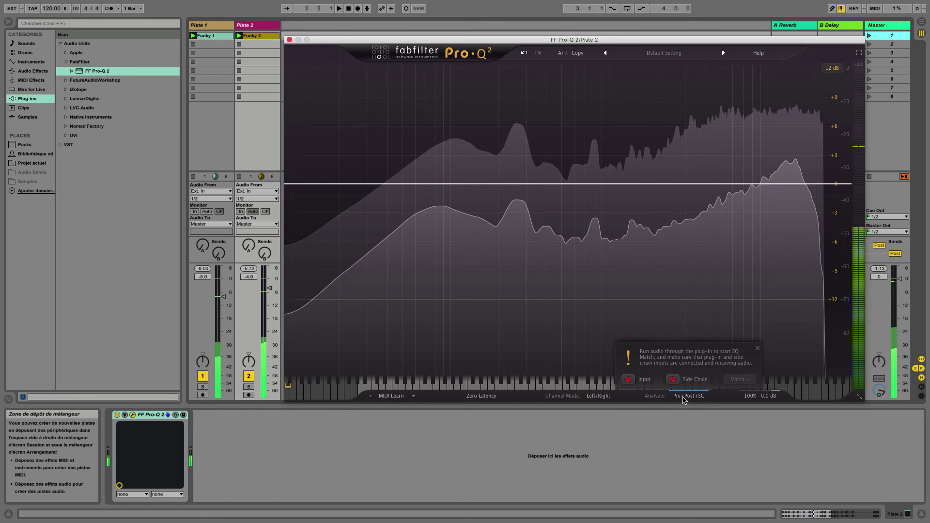
Close EQ Match, turn off the analyzer freeze and reopen EQ Match.
click(757, 348)
click(689, 396)
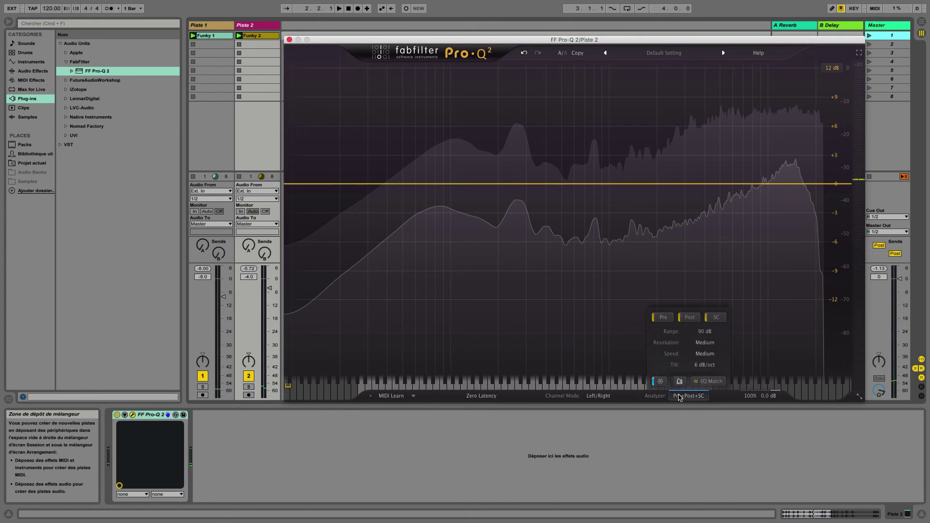
click(663, 384)
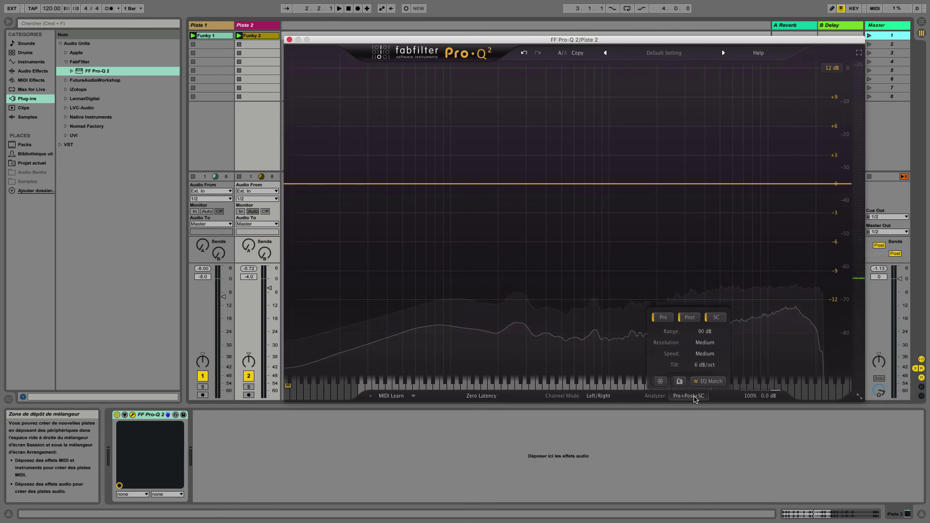
click(709, 383)
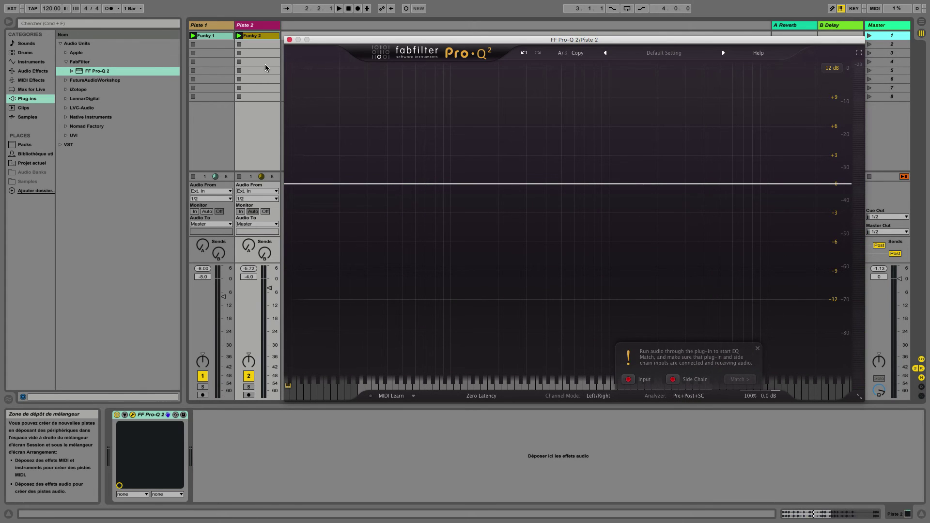
Route the audio output of Piste 1 to Piste 2, into the side-chain input 3/4-FF Pro-Q 2.
click(202, 156)
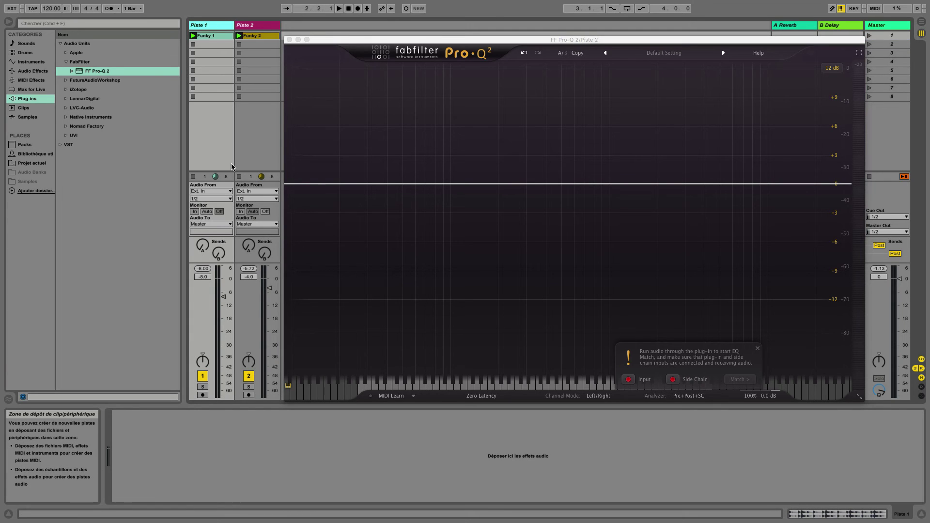
click(219, 211)
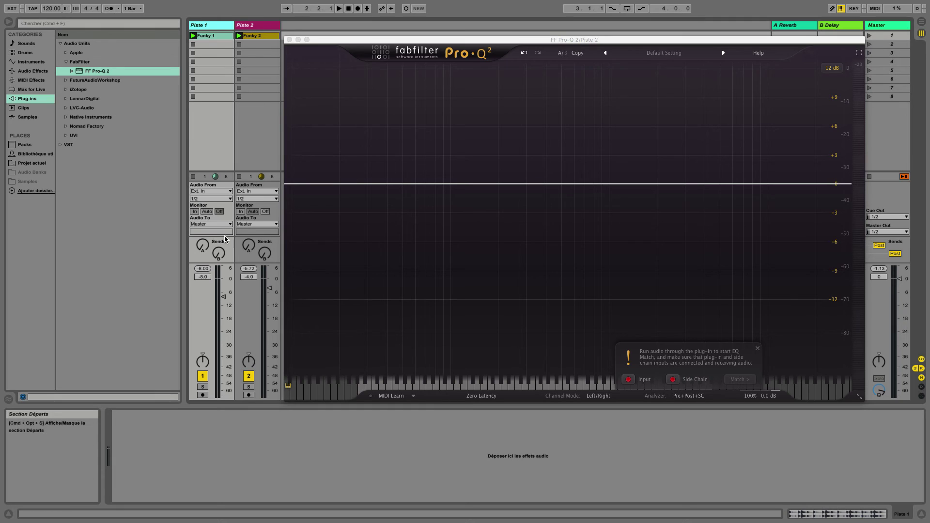
click(211, 224)
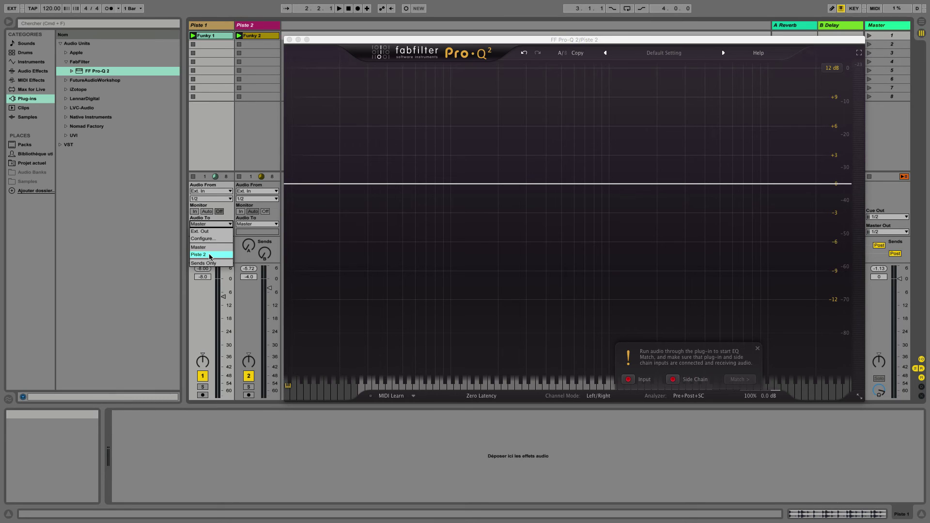
click(210, 255)
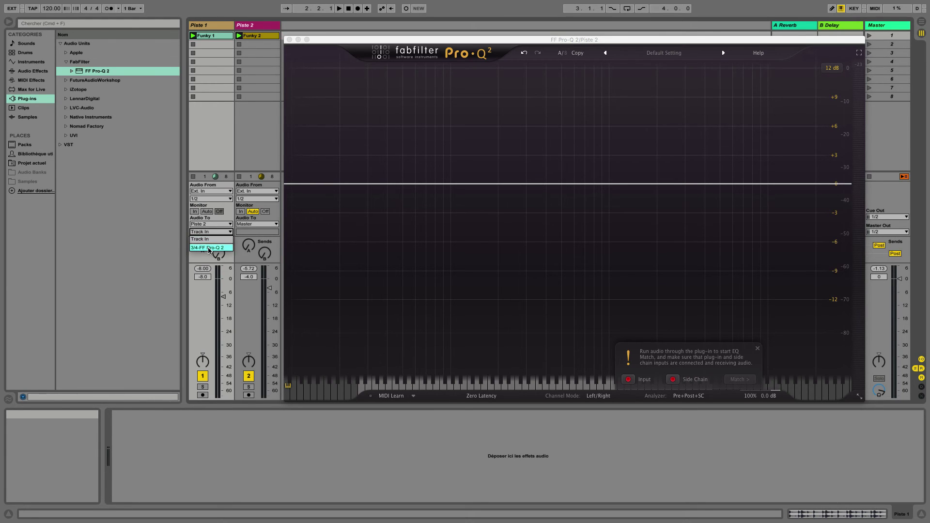
click(211, 248)
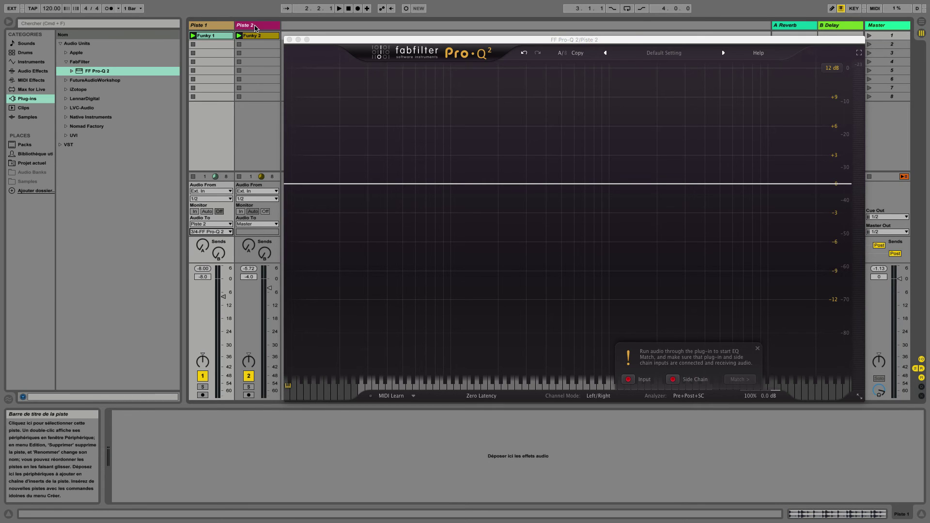
Play scene 1 so EQ Match analyzes the input and side chain of Piste 2, and generate the match curve.
click(208, 27)
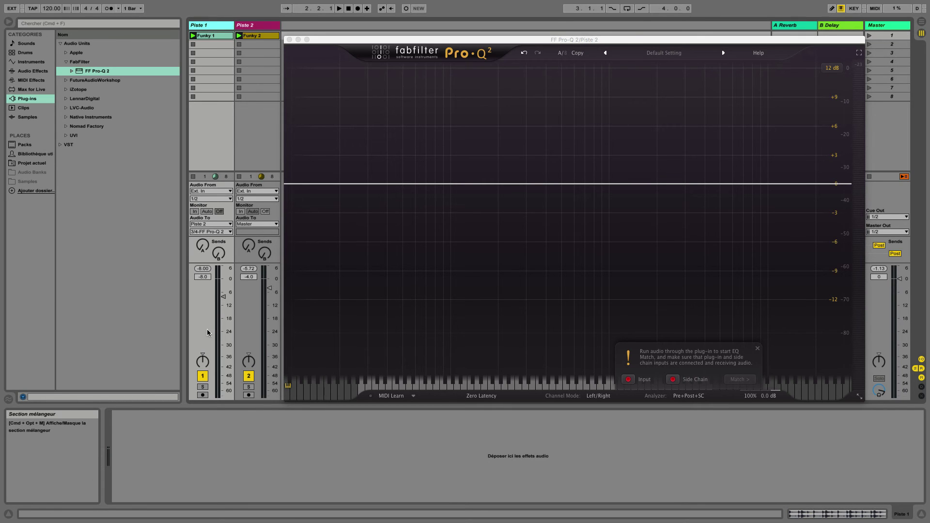
key(Right)
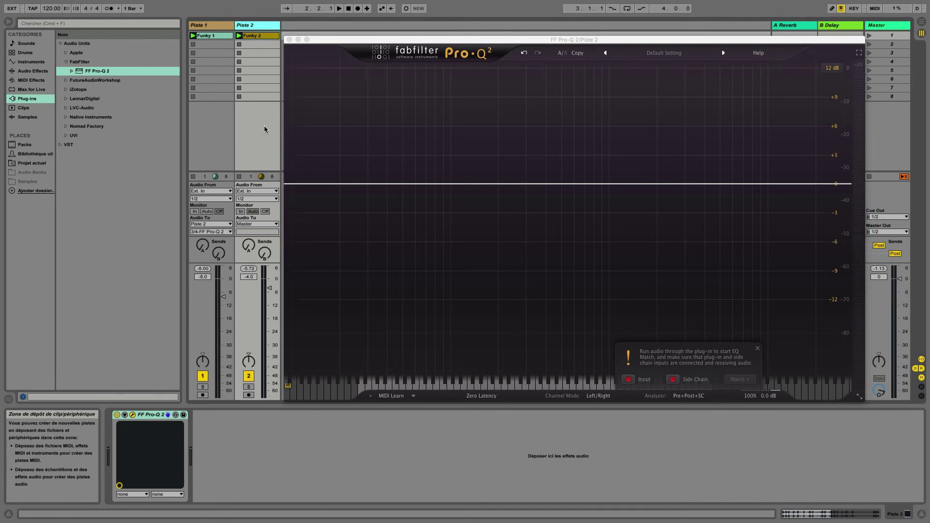
click(869, 36)
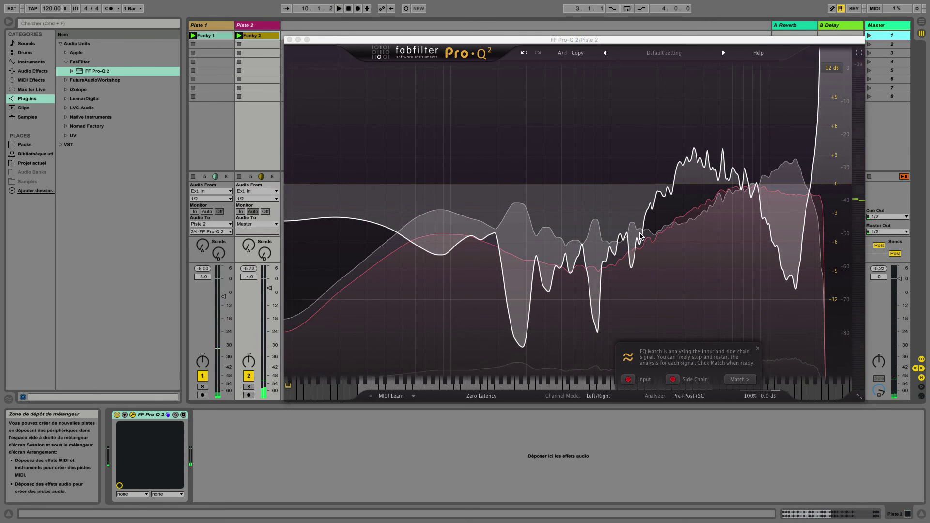
click(736, 380)
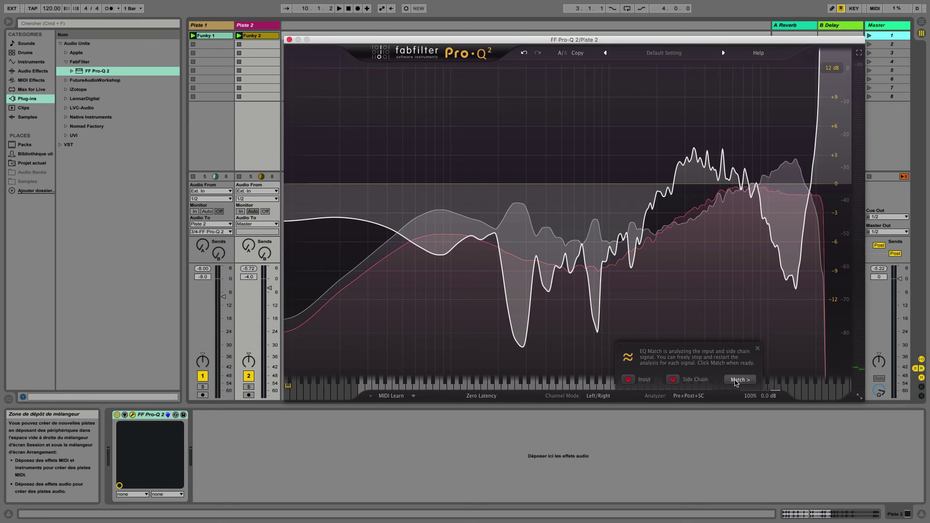
click(736, 380)
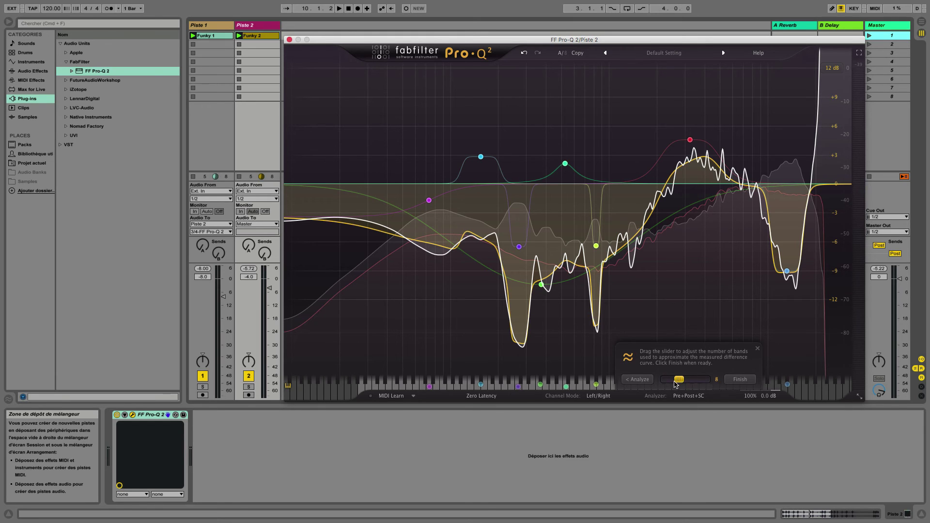
Set the EQ Match approximation to 10 bands, audition it with playback and finish the match.
mouse_move(676, 384)
mouse_down()
mouse_move(663, 385)
mouse_move(707, 385)
mouse_move(669, 385)
mouse_move(706, 384)
mouse_move(683, 389)
mouse_up()
key(space)
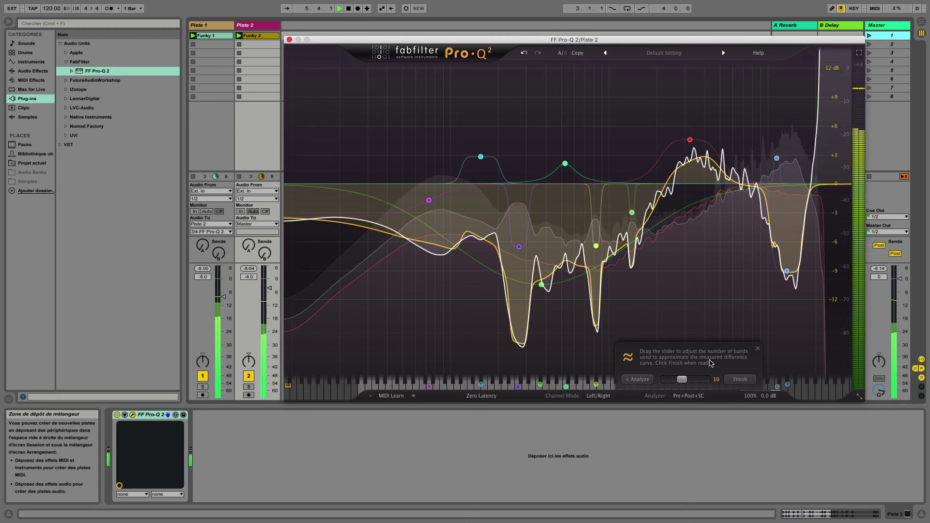
key(space)
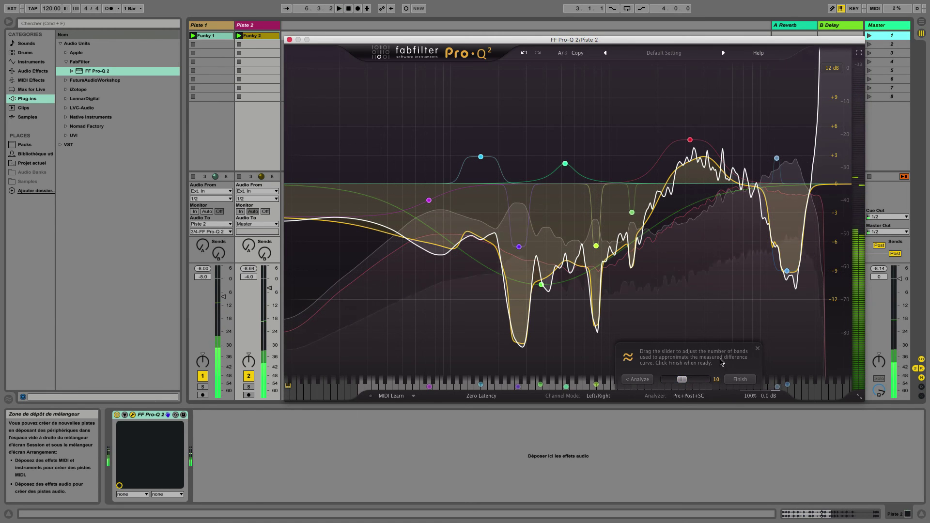
click(738, 380)
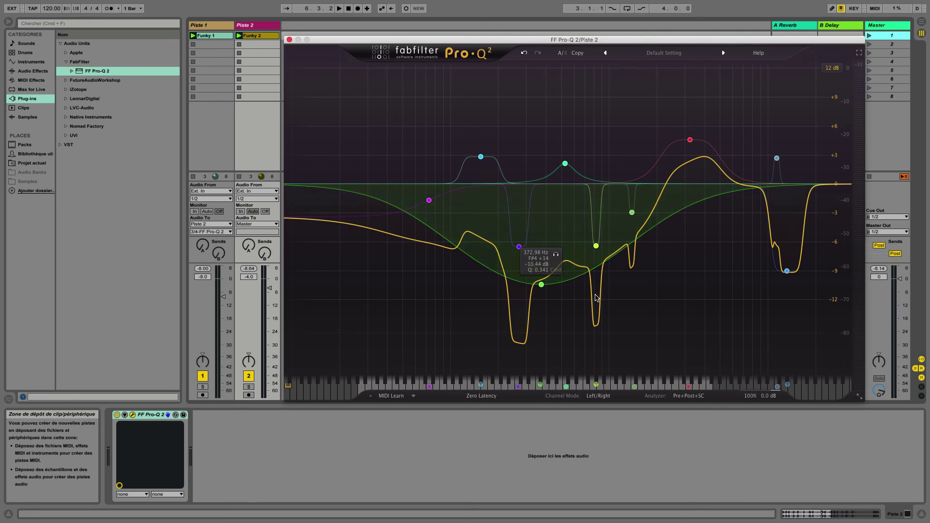
Reduce the gain scale of the matched curve to 29% while listening to the playback.
mouse_move(749, 399)
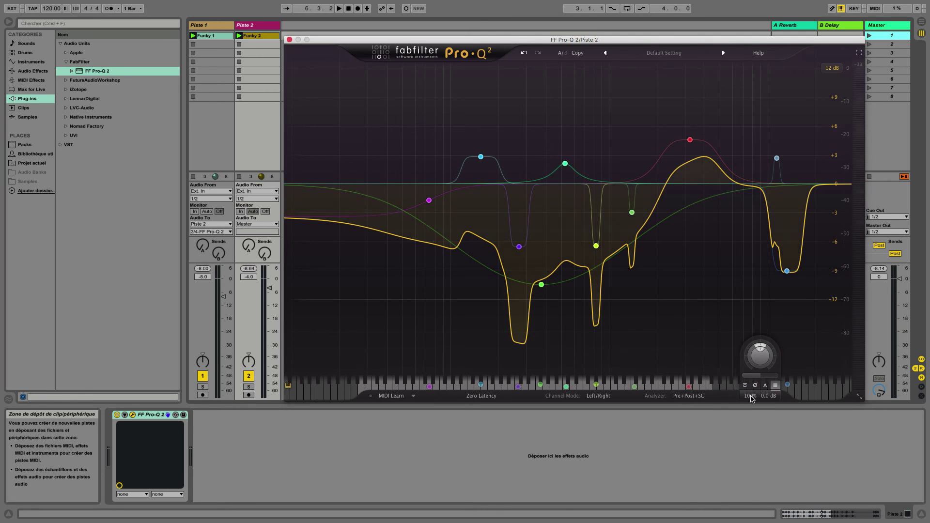
mouse_move(751, 398)
mouse_down()
mouse_move(773, 450)
mouse_move(749, 326)
mouse_move(758, 403)
mouse_up()
key(space)
drag(760, 356, 755, 437)
key(space)
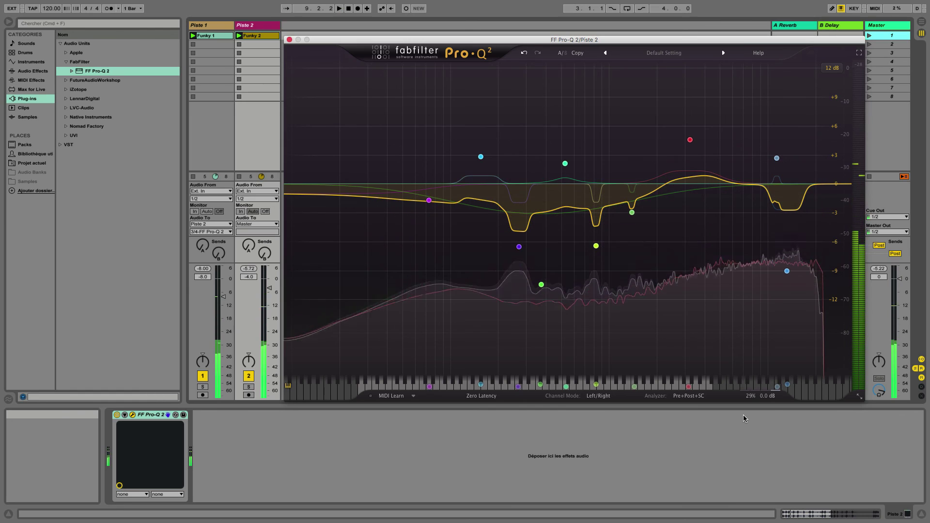
Switch the plug-in to full screen and toggle the global bypass on and off.
mouse_move(753, 399)
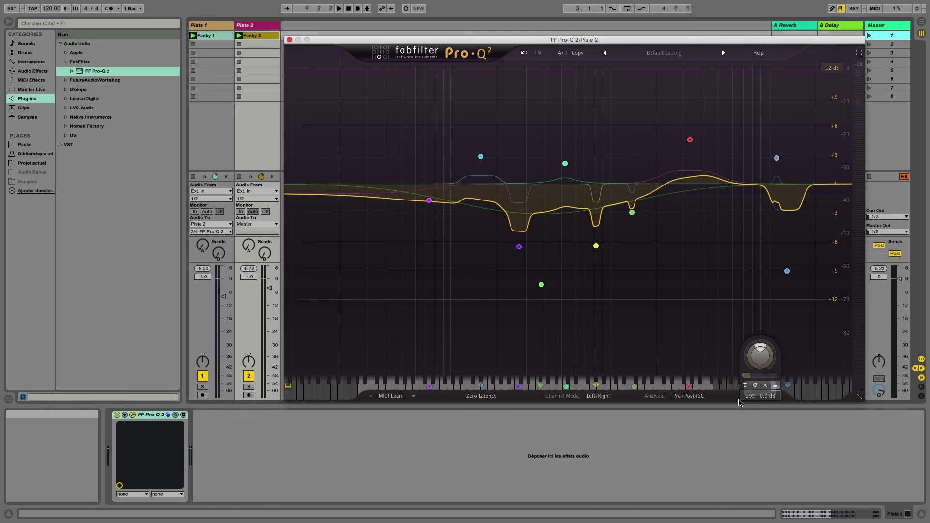
click(858, 54)
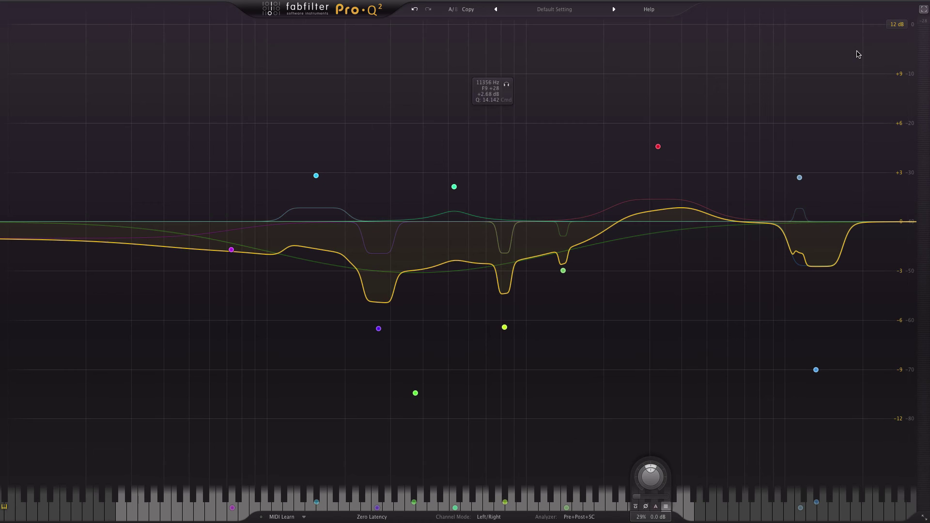
click(635, 507)
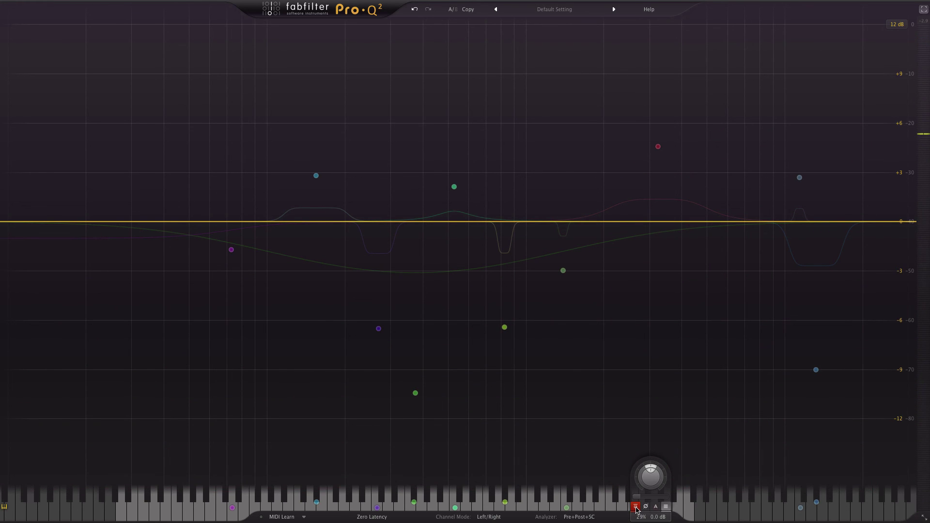
click(635, 508)
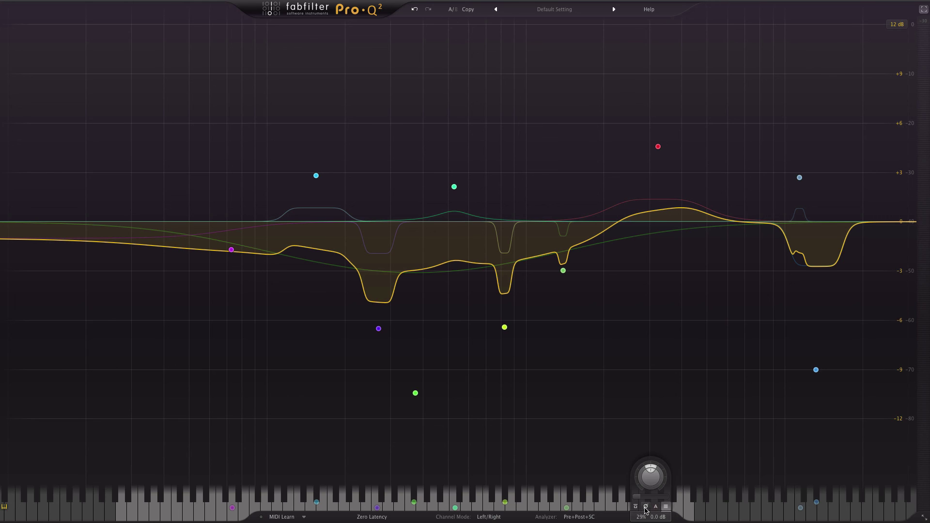
Try the phase invert and auto gain output options, switching each one back off.
click(646, 507)
click(646, 507)
click(656, 507)
click(656, 506)
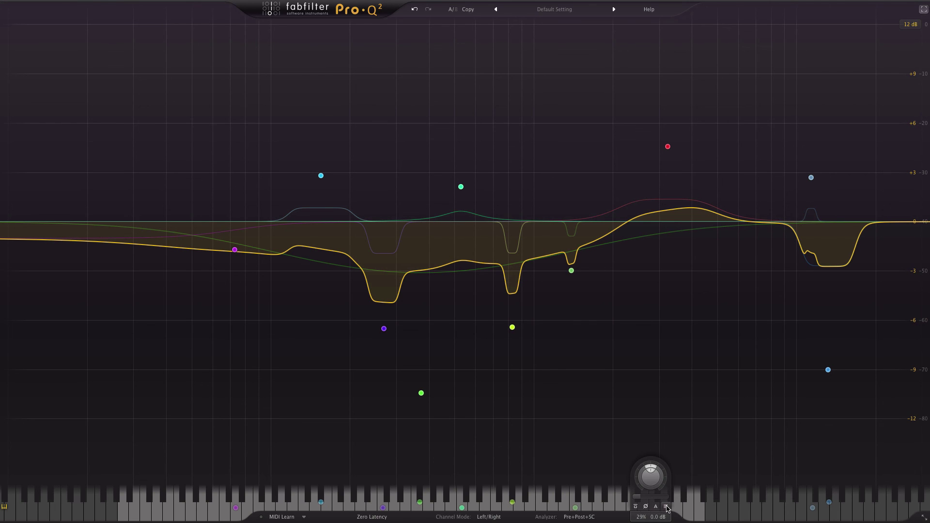
Toggle the output level meter display, leaving the meter shown.
click(667, 507)
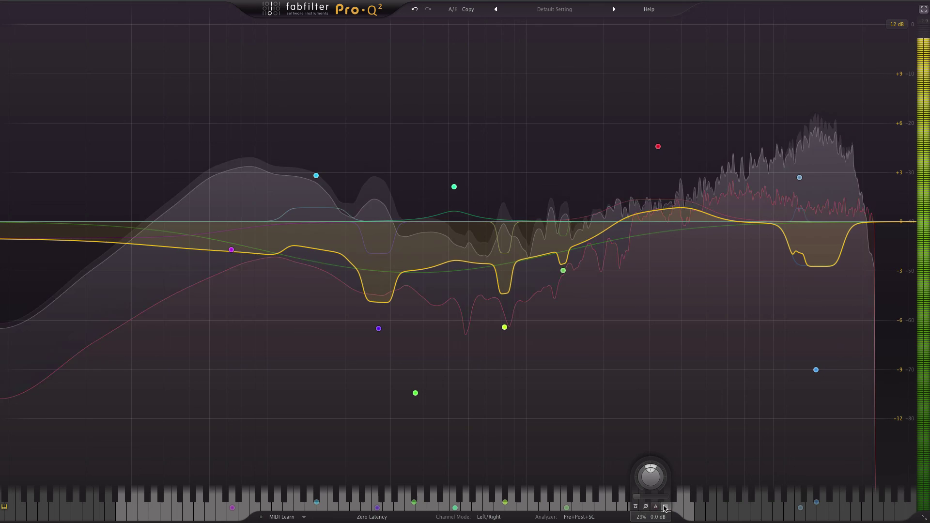
click(666, 507)
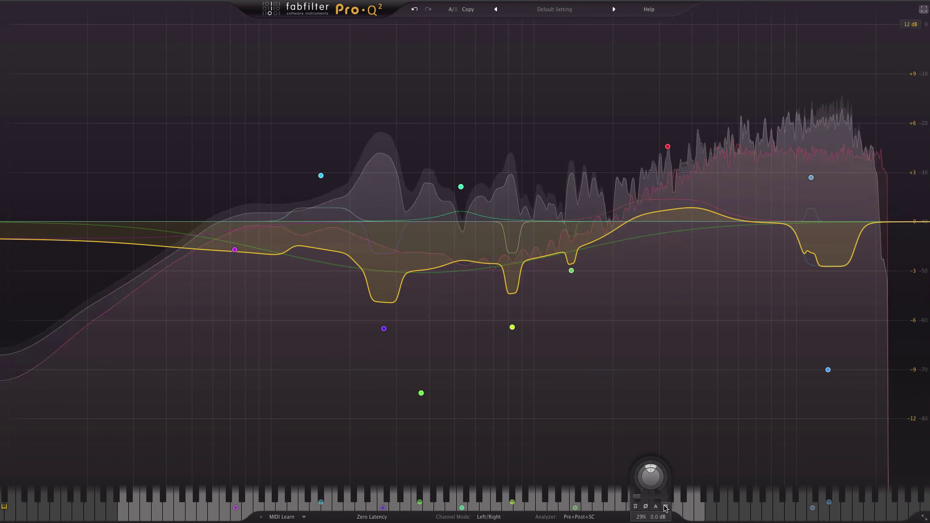
click(666, 507)
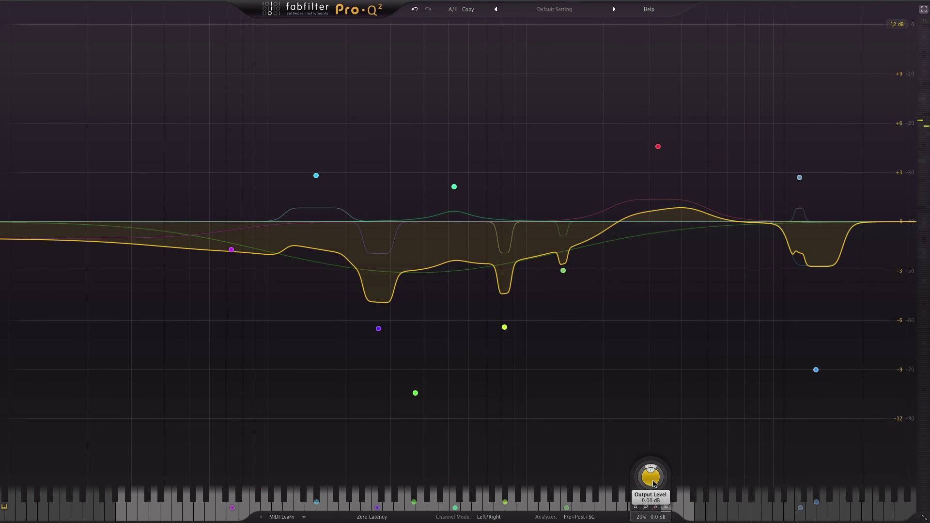
Set the gain scale to about 30% and try different output level and left/right output pan settings.
mouse_move(639, 499)
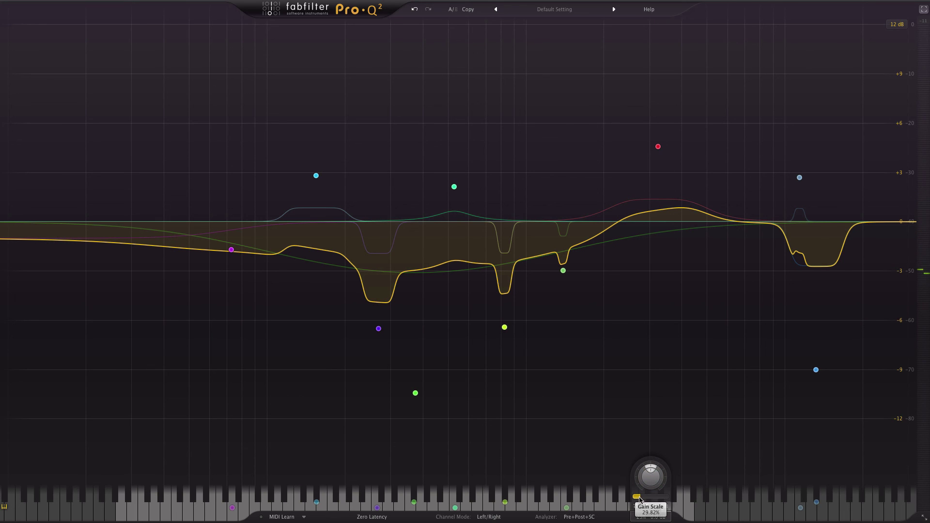
mouse_move(639, 499)
mouse_down()
mouse_move(660, 504)
mouse_move(637, 512)
mouse_move(671, 508)
mouse_move(633, 509)
mouse_move(656, 508)
mouse_move(642, 508)
mouse_up()
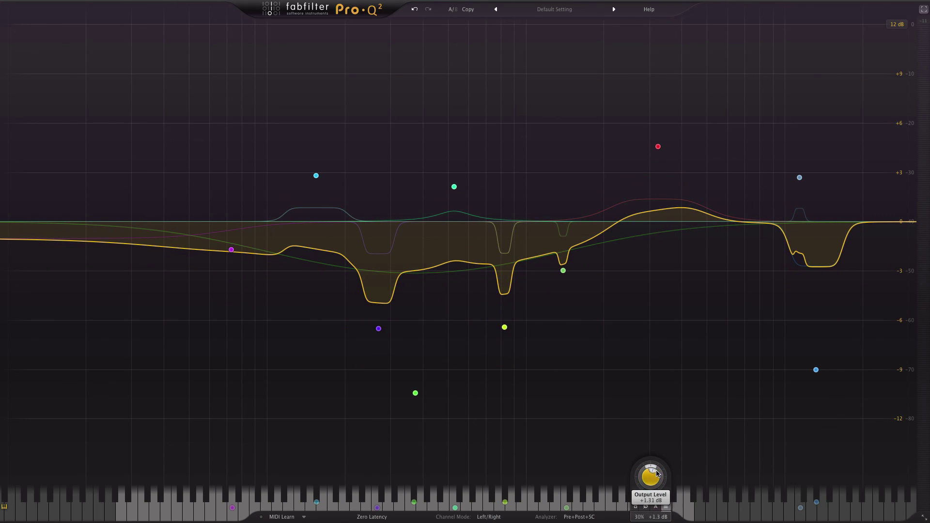
mouse_move(658, 474)
mouse_down()
mouse_move(653, 495)
mouse_move(645, 467)
mouse_up()
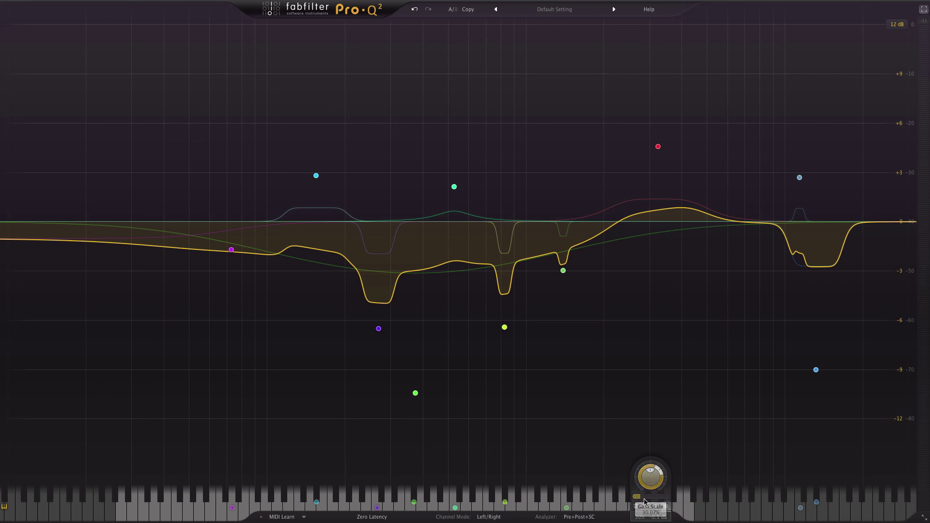
drag(646, 478, 641, 483)
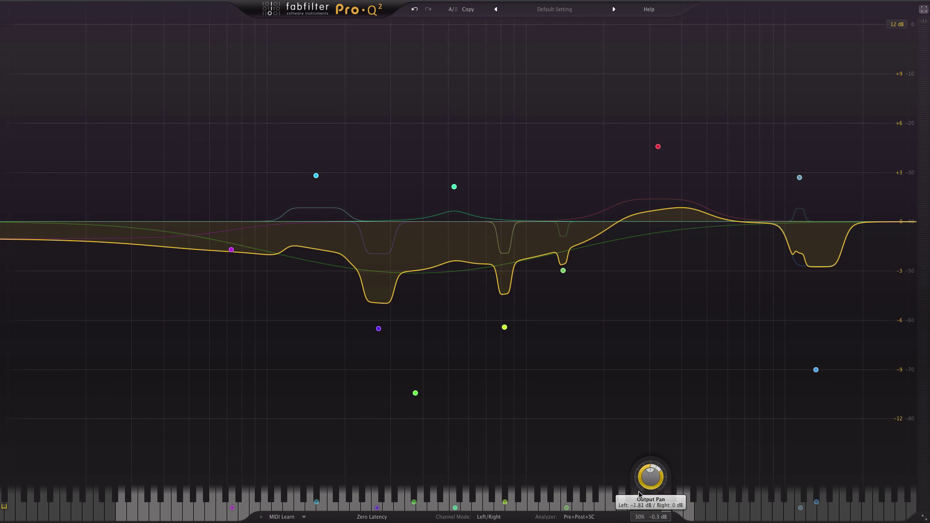
Switch the channel mode to Mid/Side and shift the output pan to about -11 dB on the mid channel.
click(491, 518)
click(500, 513)
mouse_move(642, 486)
mouse_down()
mouse_move(646, 445)
mouse_move(643, 469)
mouse_up()
Reset the mid/side output pan and the output level to 0 dB.
double_click(641, 477)
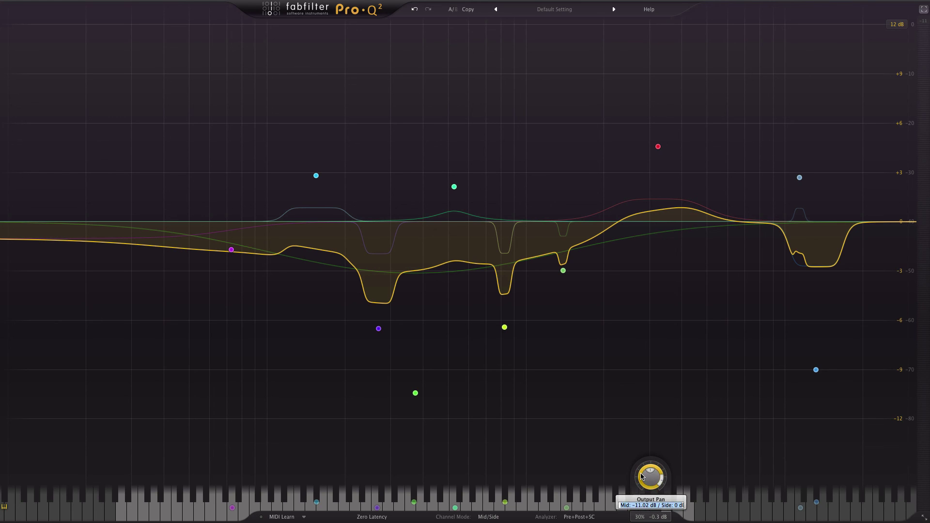
text(0)
key(Return)
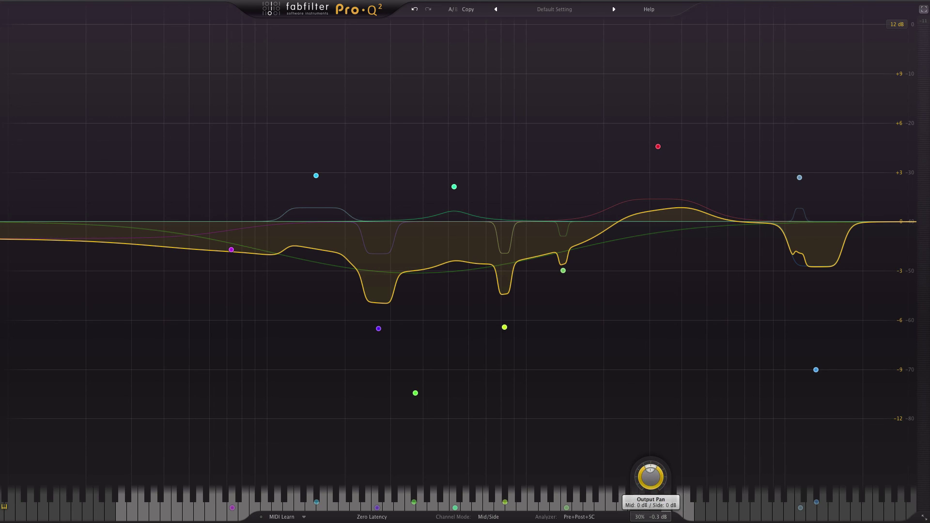
double_click(650, 481)
text(0)
key(Return)
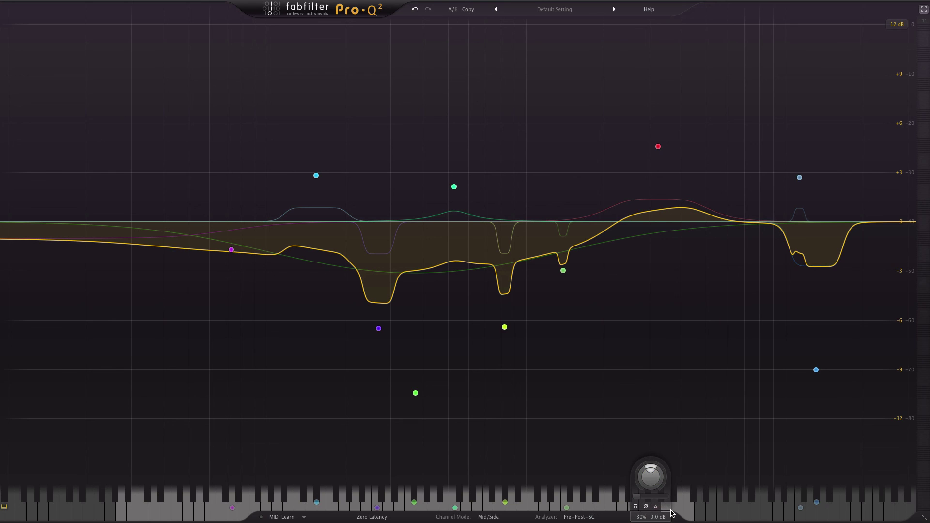